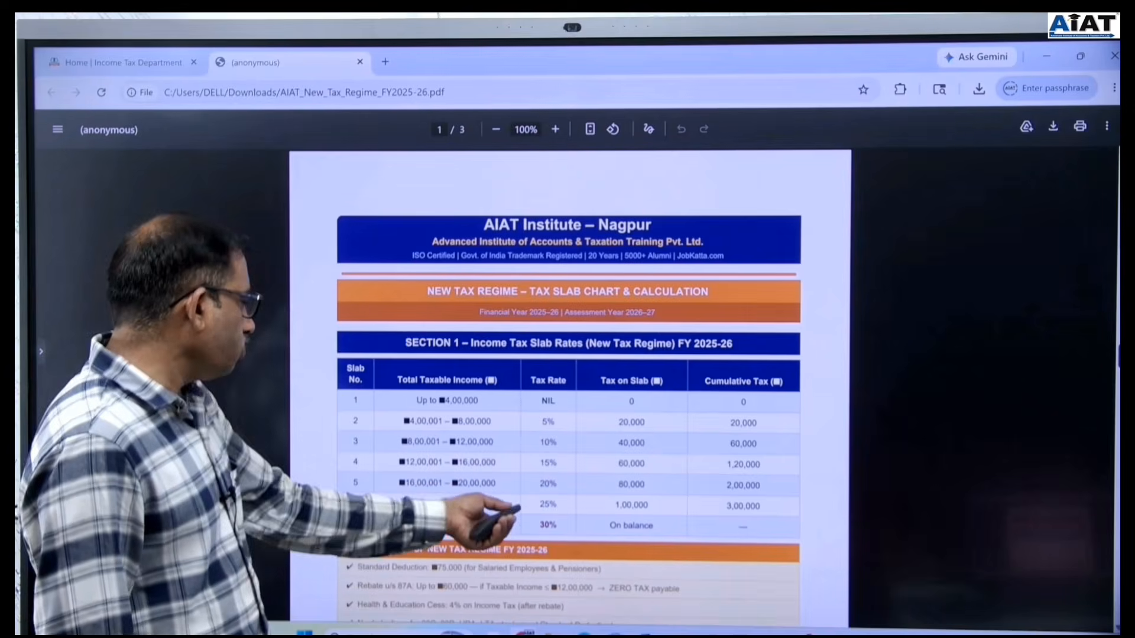
Scroll the PDF to the Case 1 table: ₹11,45,700 income, 54,570 tax rebated to 0.
scroll(569, 384, down, 1)
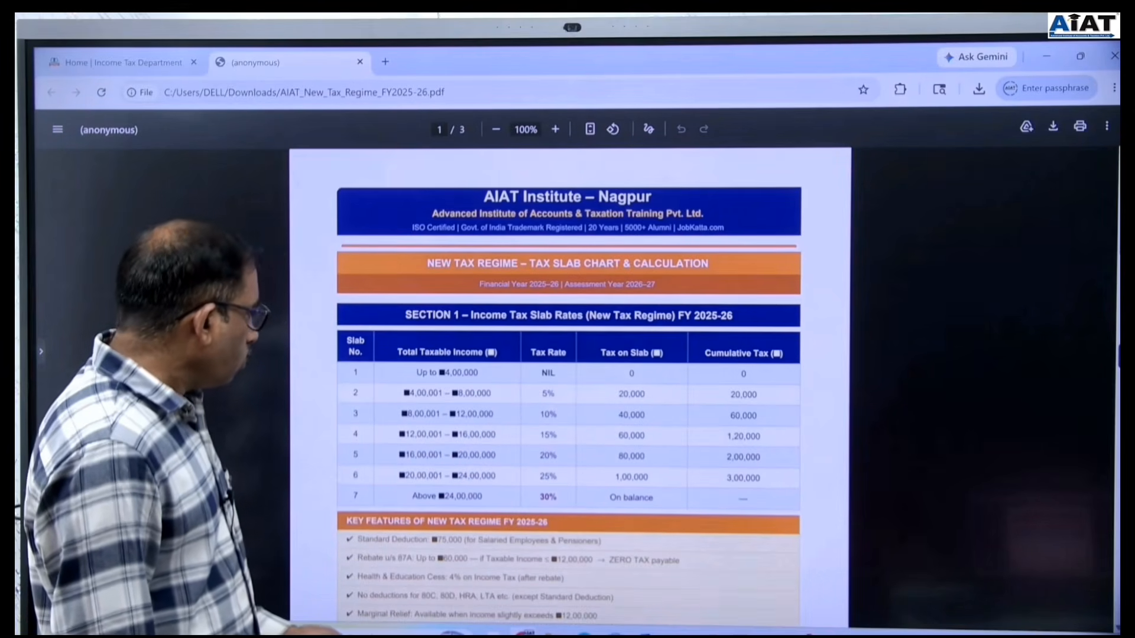
scroll(569, 384, down, 3)
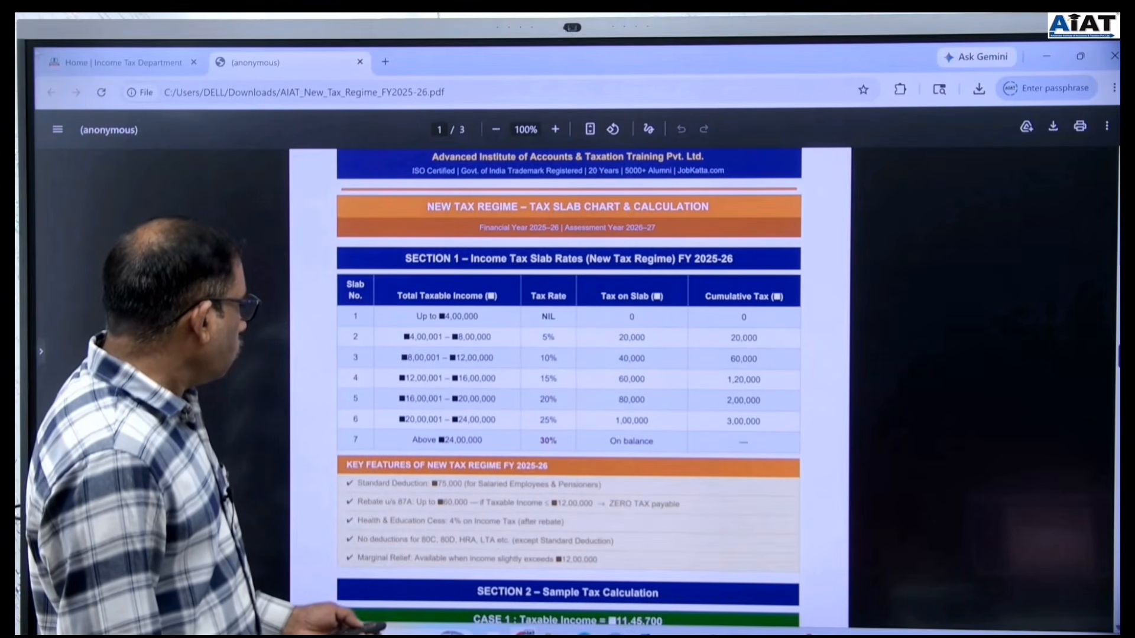
scroll(569, 384, down, 1)
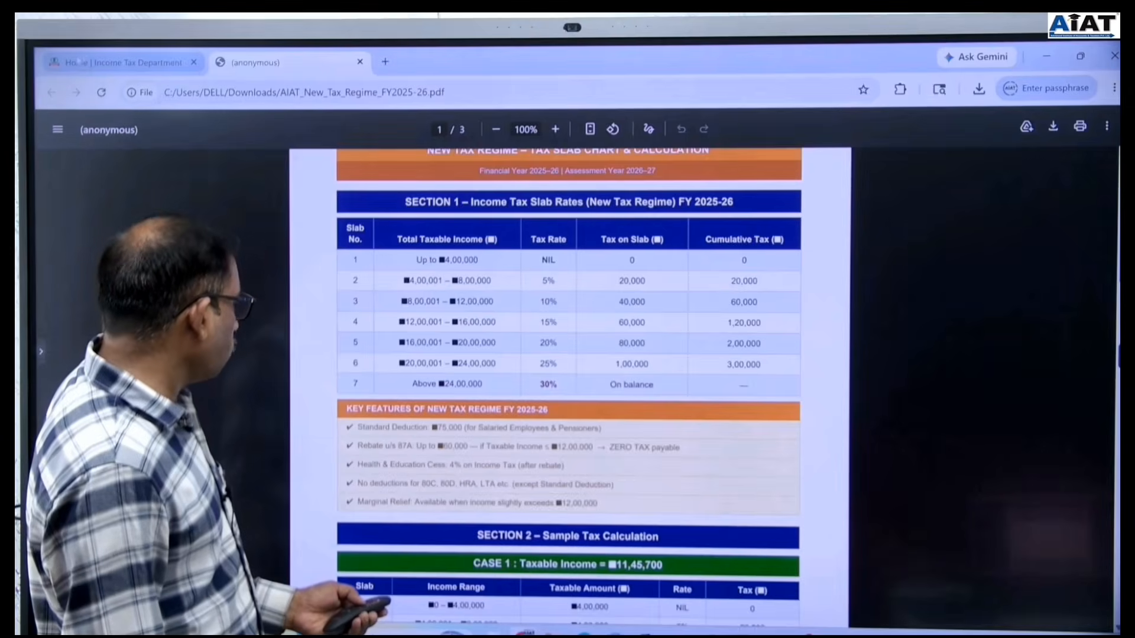
scroll(569, 384, down, 2)
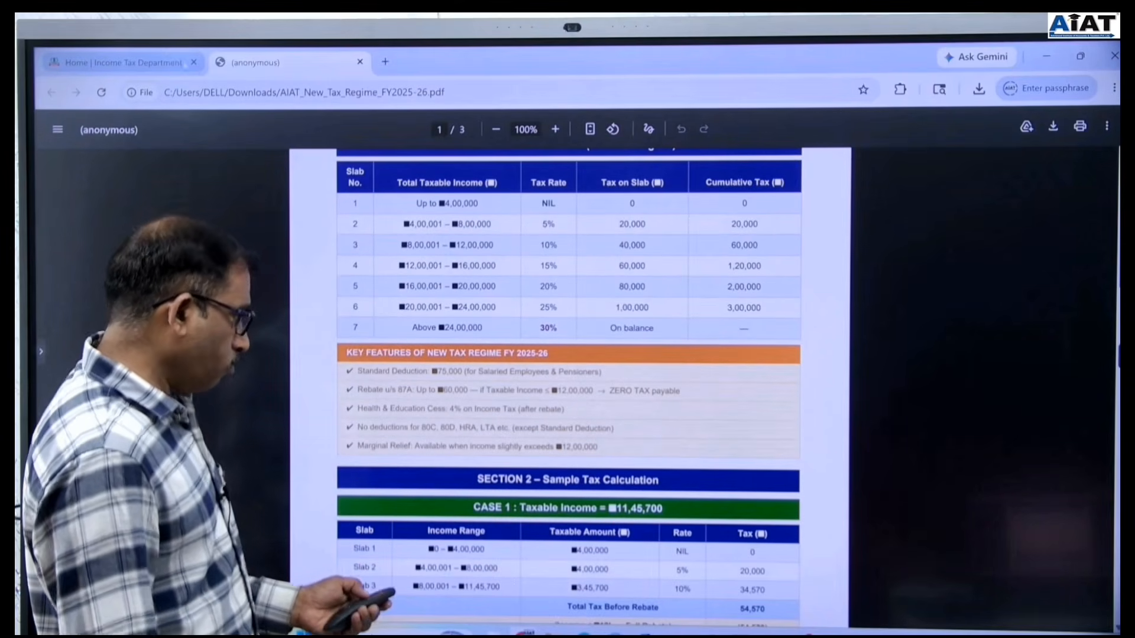
scroll(257, 189, down, 3)
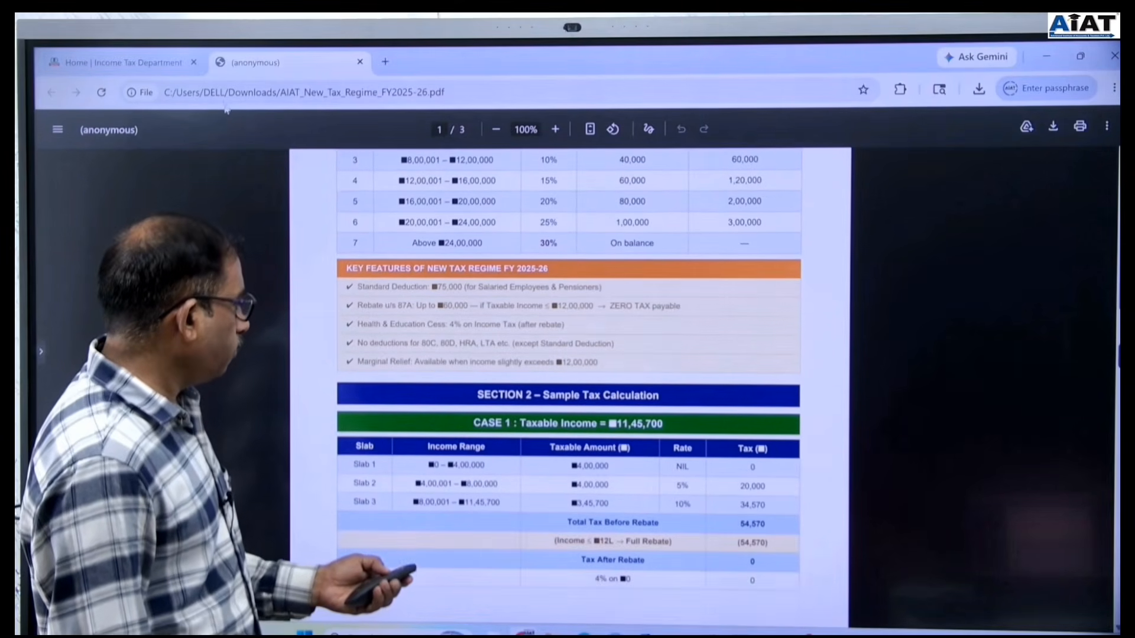
scroll(237, 109, down, 3)
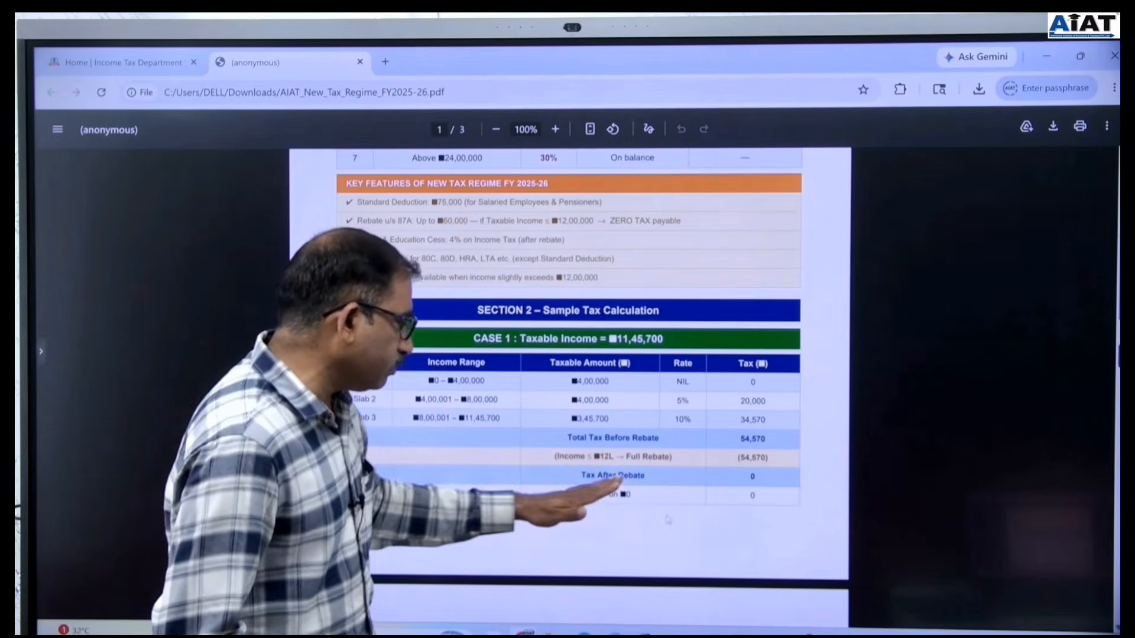
Dismiss the shortcut menu and scroll to page 2's Case 2 table, net tax payable 47,528.
scroll(569, 354, down, 3)
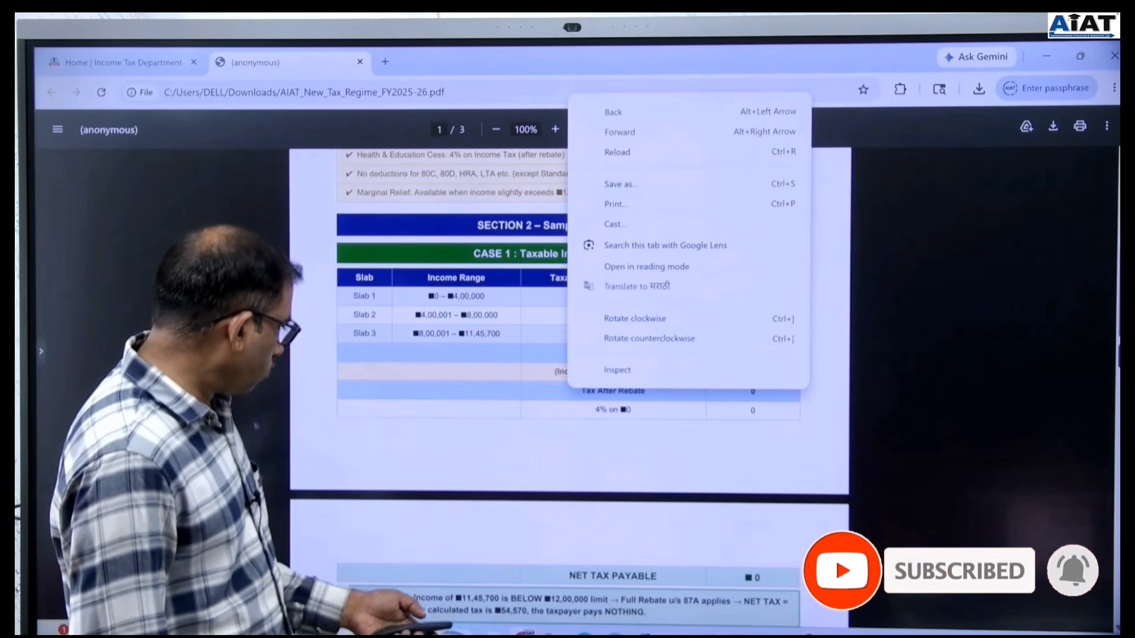
click(434, 416)
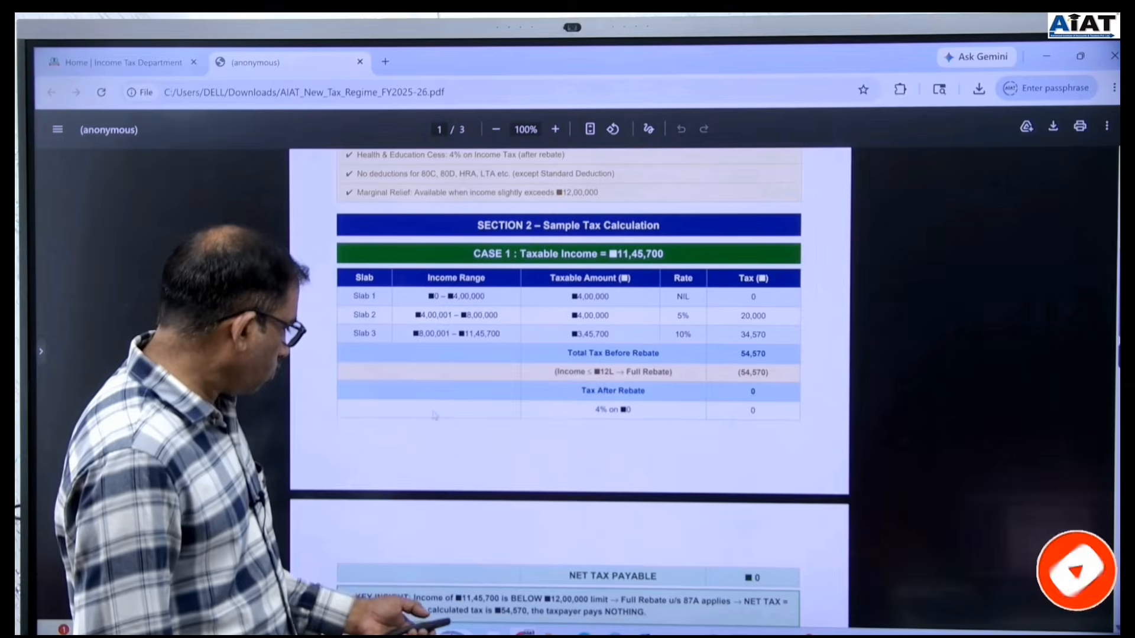
scroll(459, 380, down, 5)
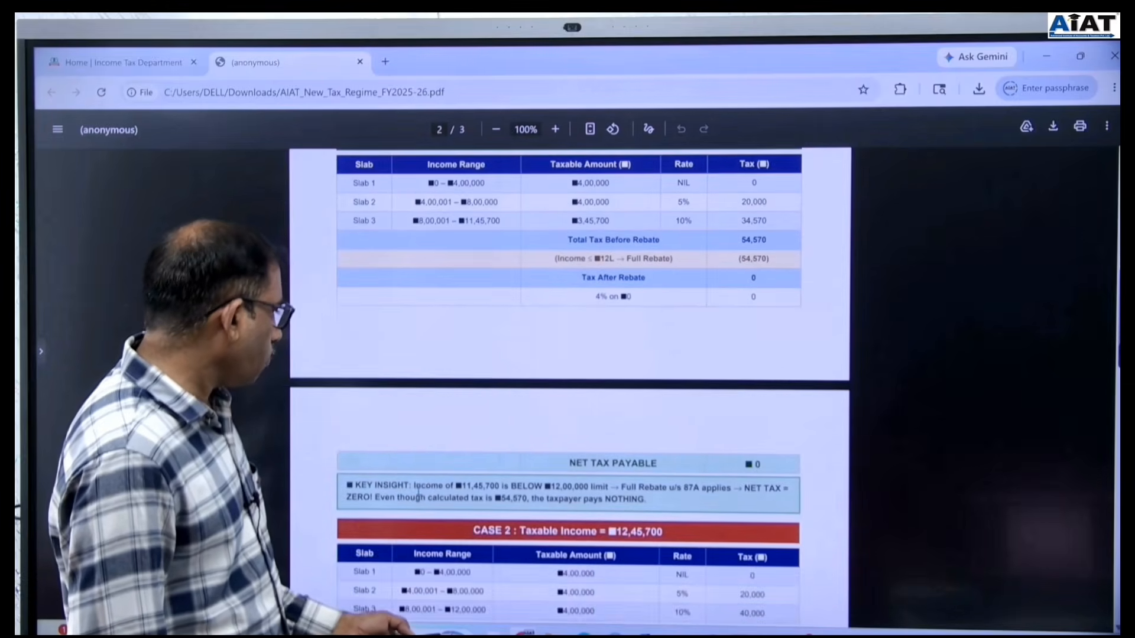
scroll(432, 490, down, 5)
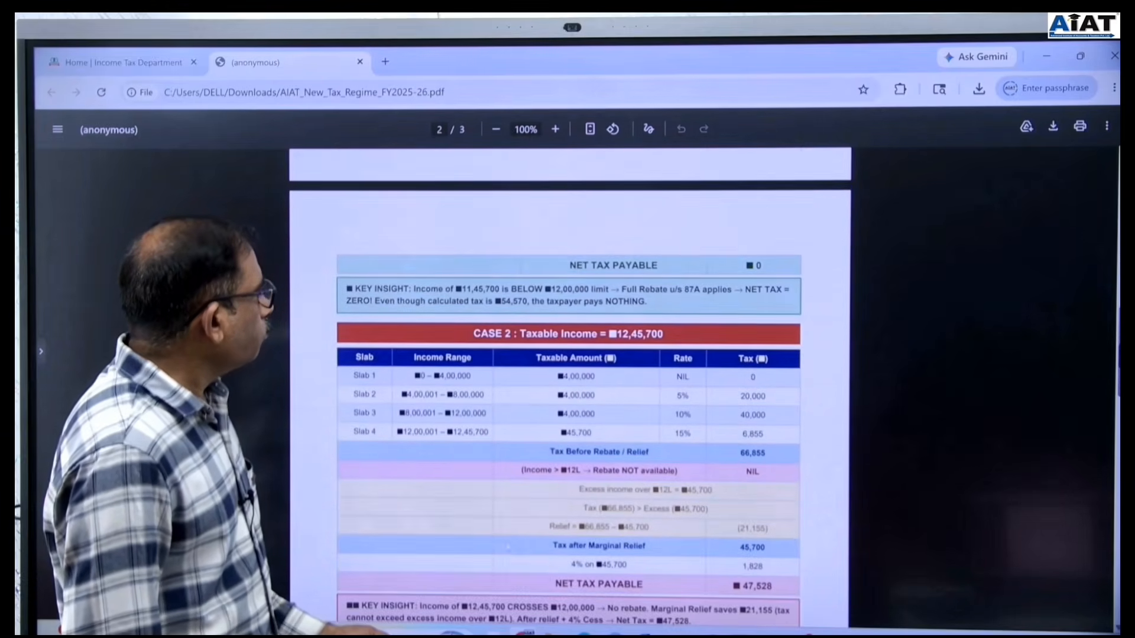
scroll(507, 535, down, 1)
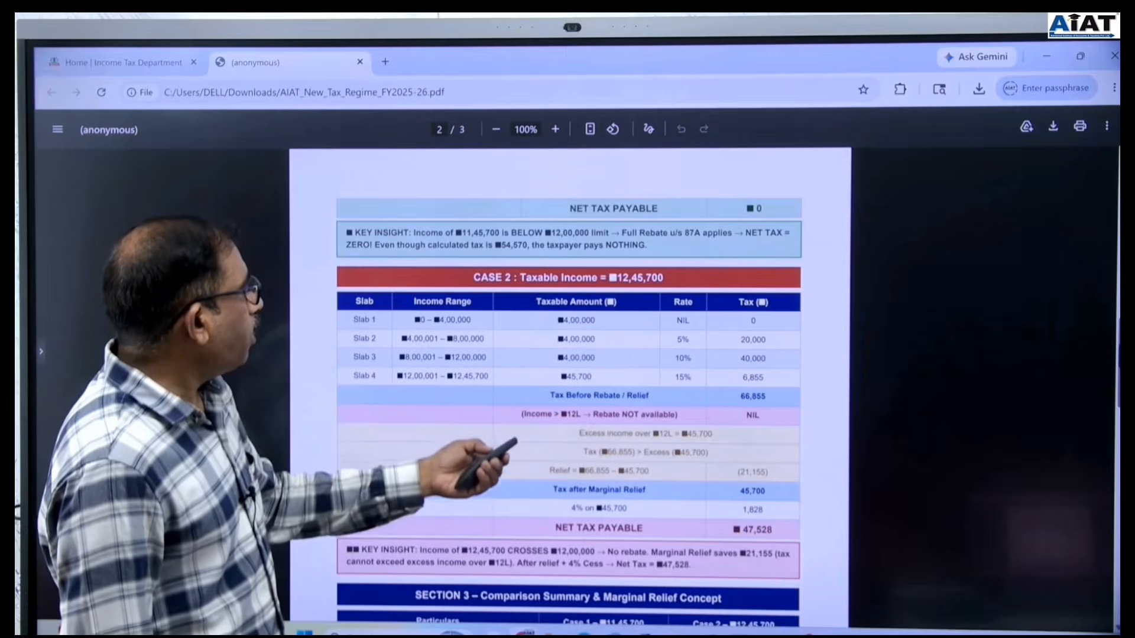
scroll(454, 378, down, 1)
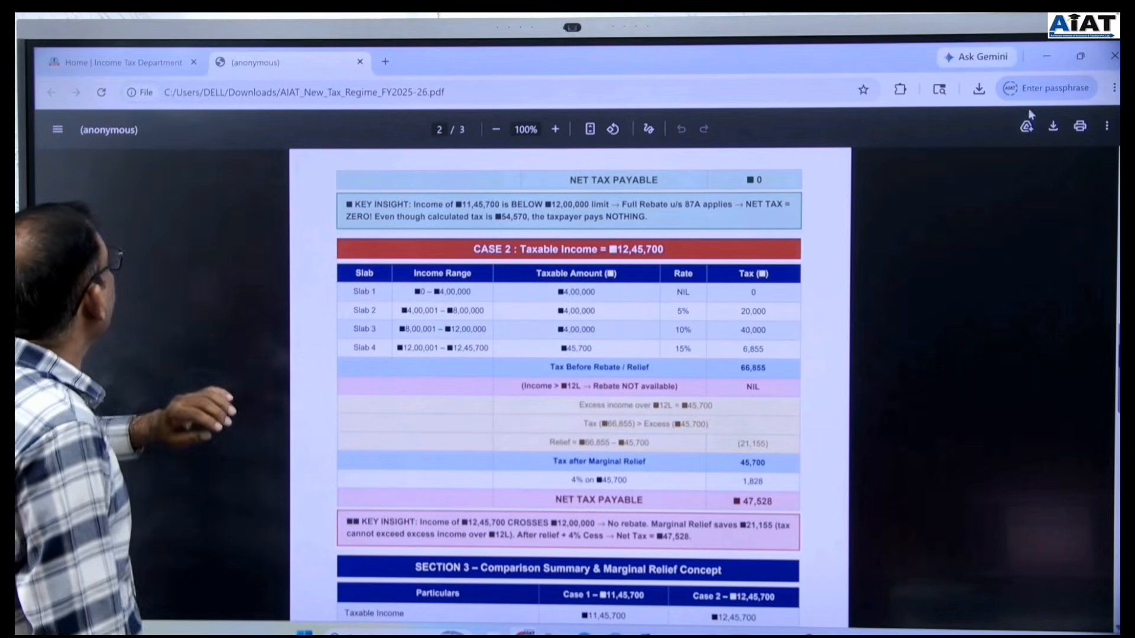
Return to the e-Filing portal home page and go to its login page.
click(122, 62)
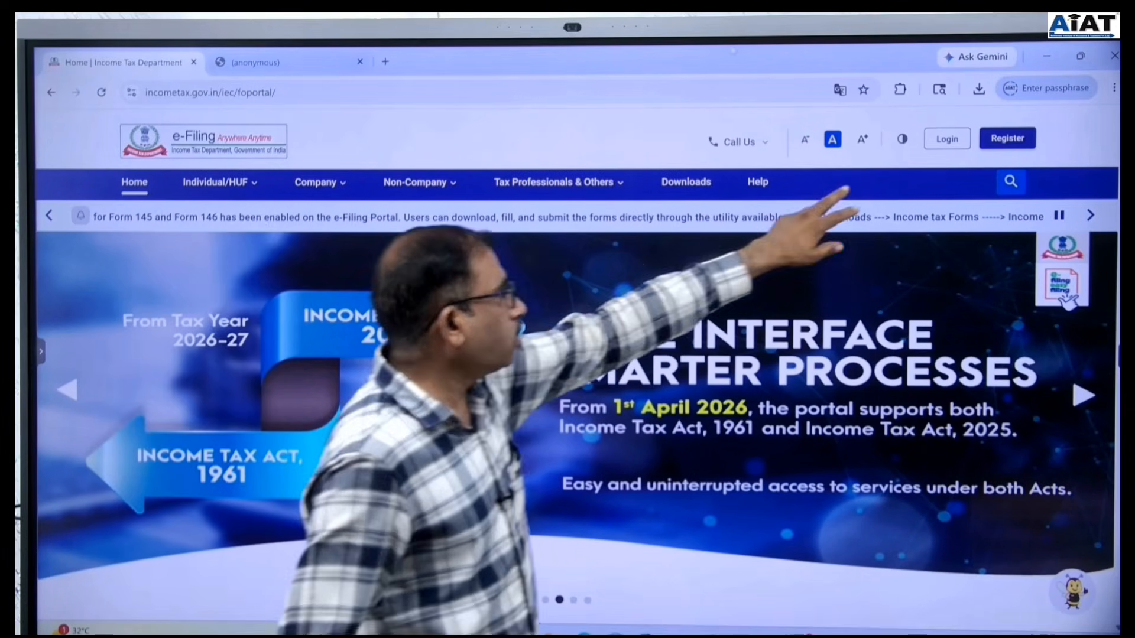
click(946, 138)
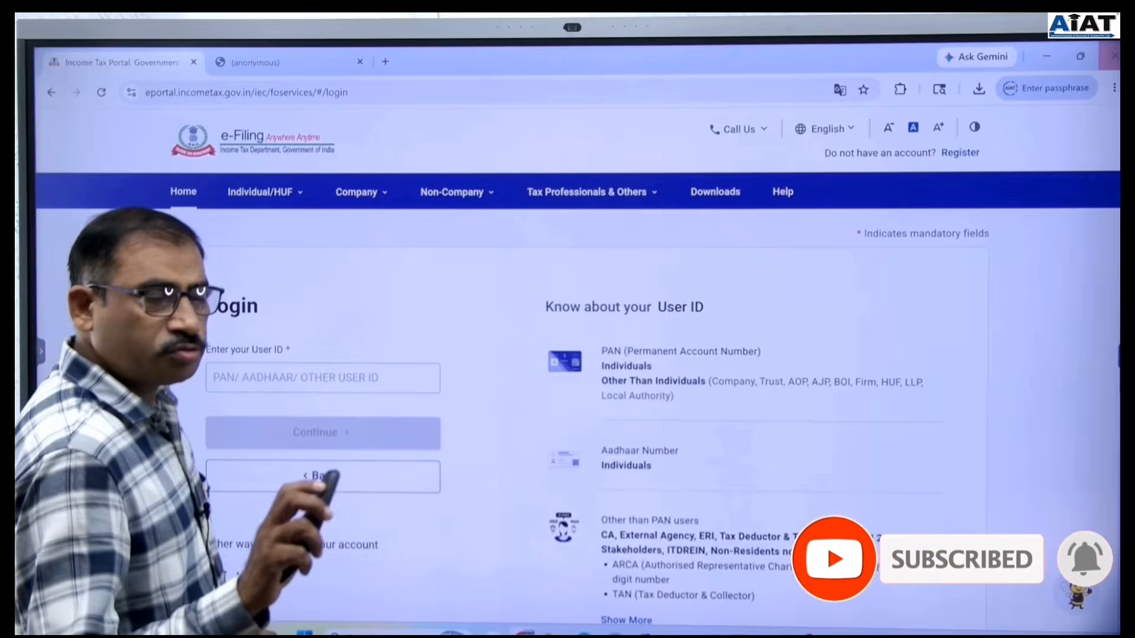
Open the new taxpayer registration page and scroll through its form.
click(960, 153)
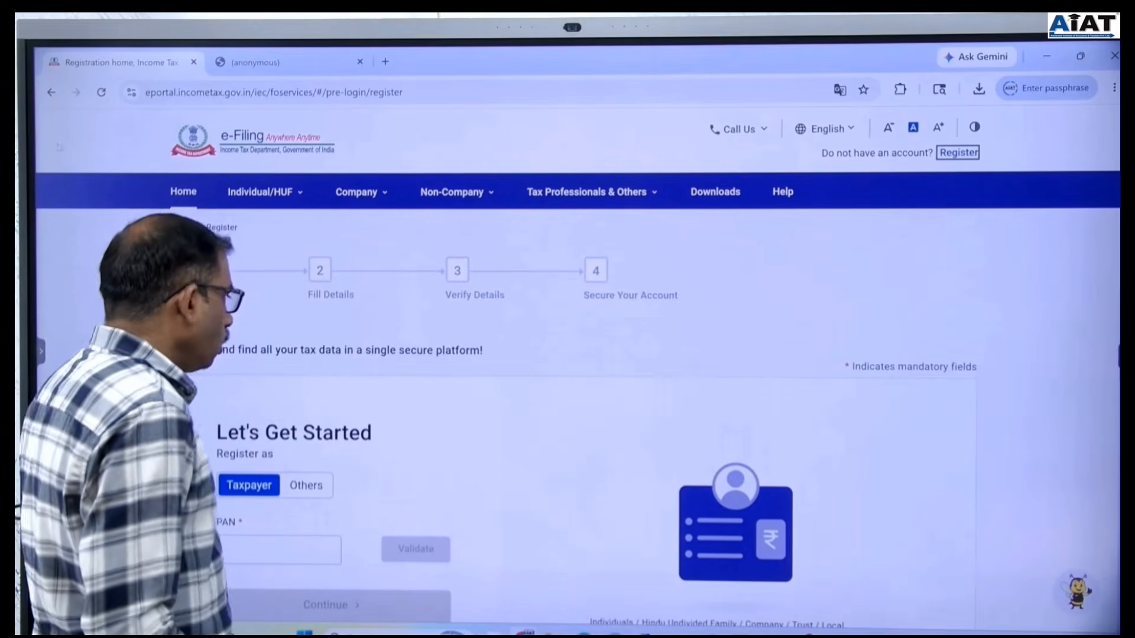
scroll(361, 331, down, 1)
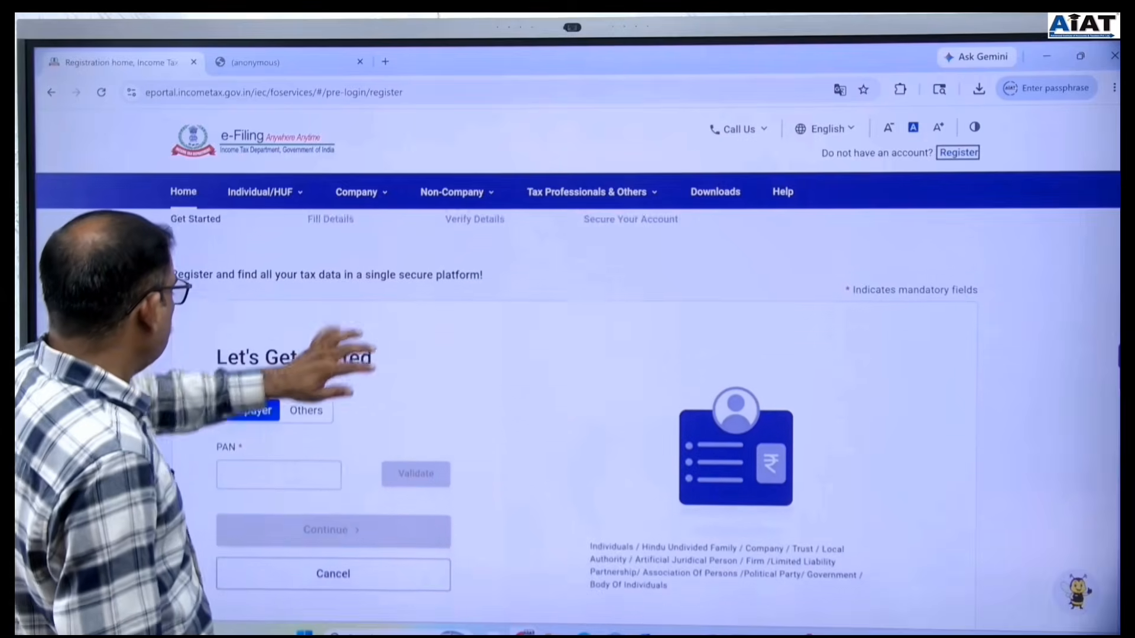
scroll(384, 384, down, 2)
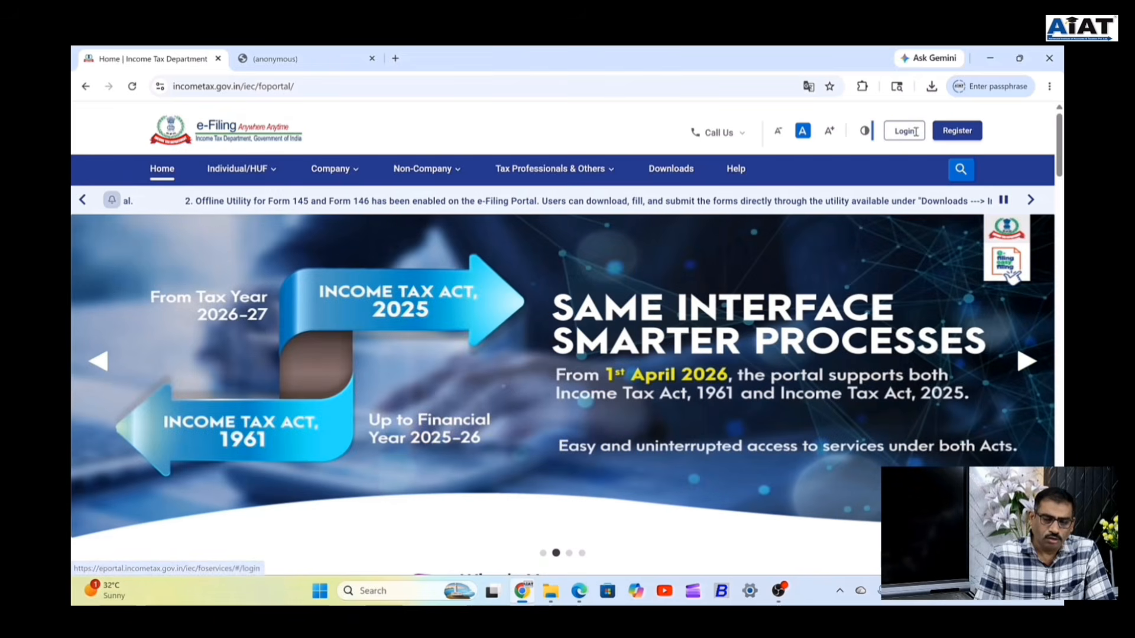
On the login page, enter the PAN as User ID and continue to the password step.
click(915, 131)
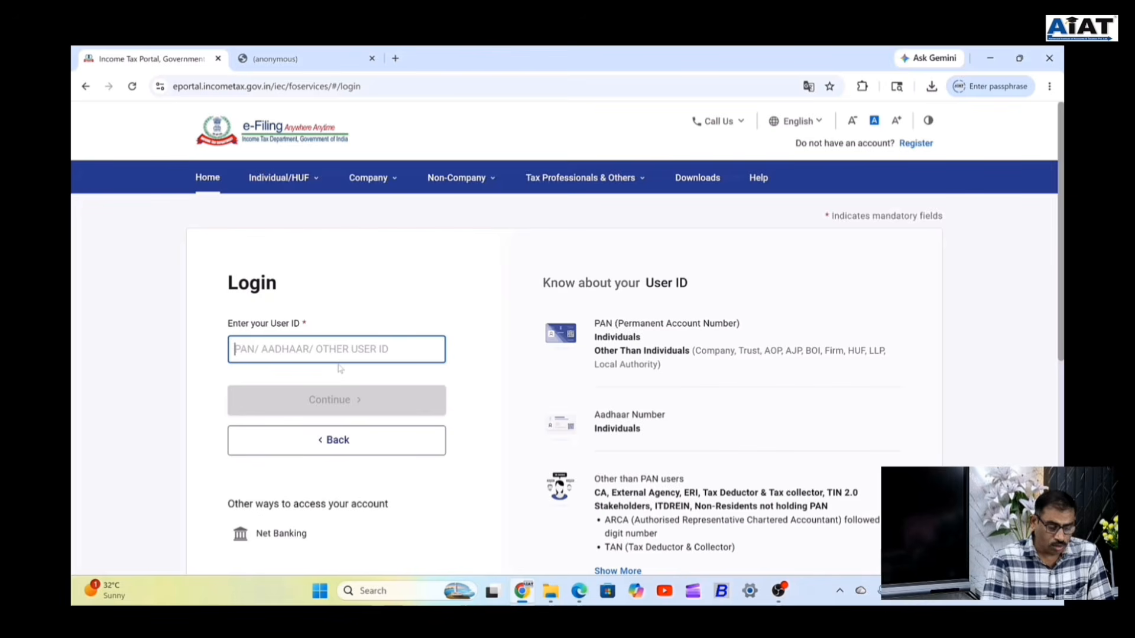
text(A)
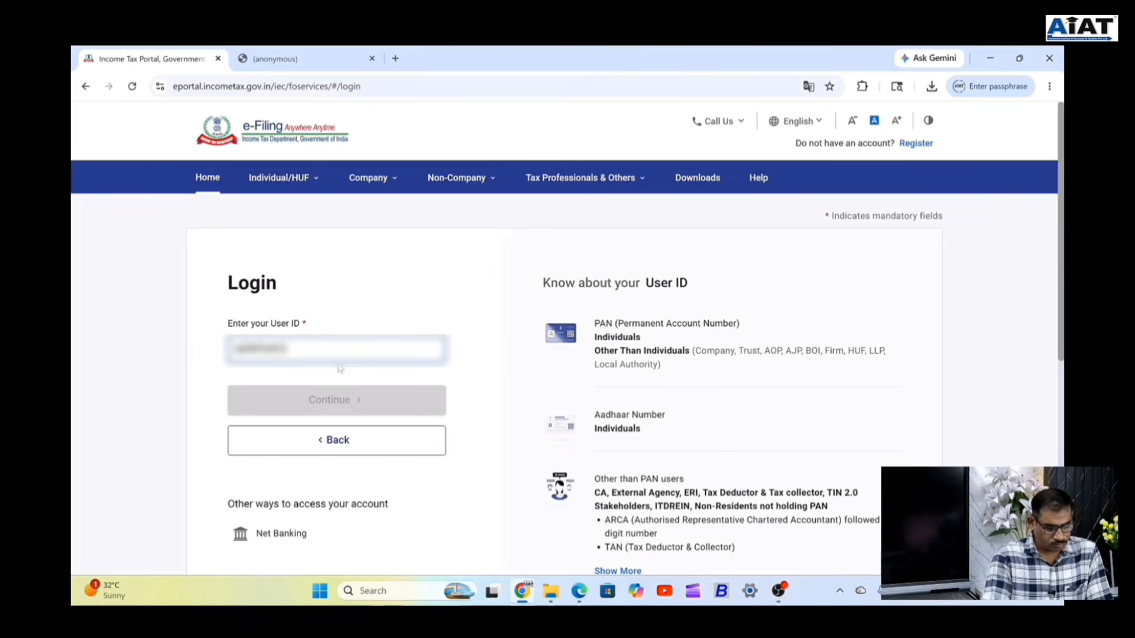
text(A)
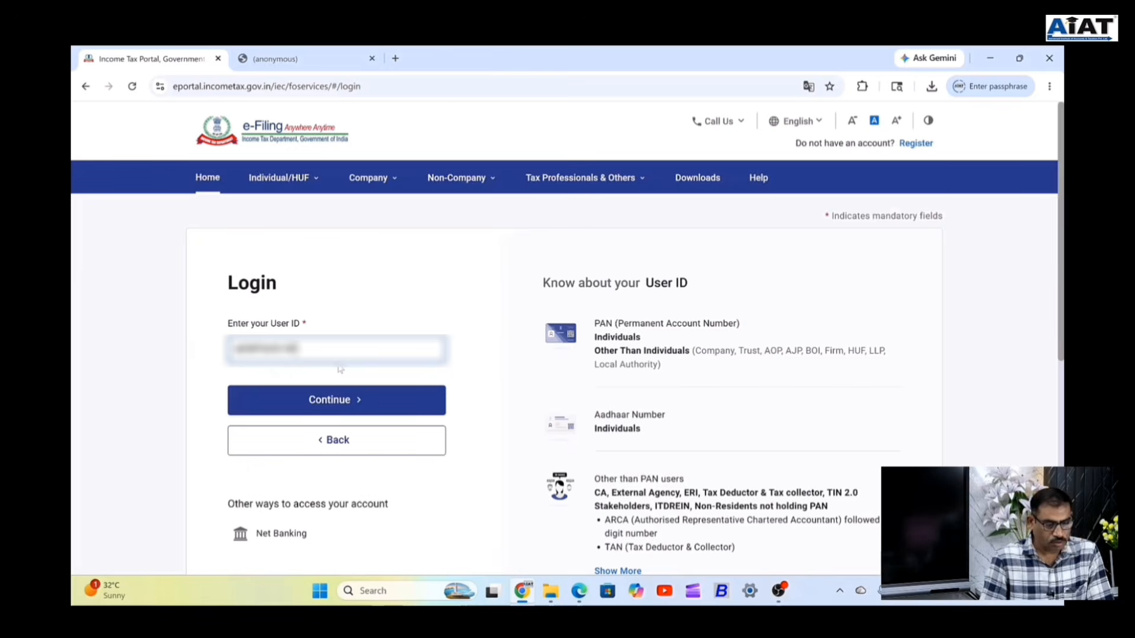
drag(318, 349, 72, 345)
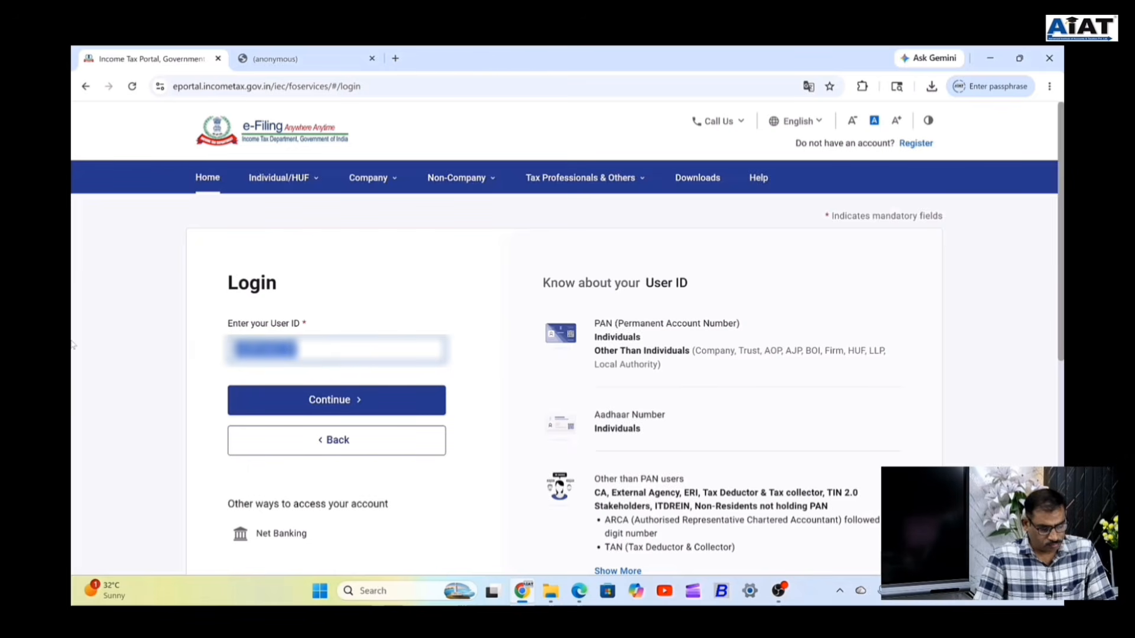
click(344, 405)
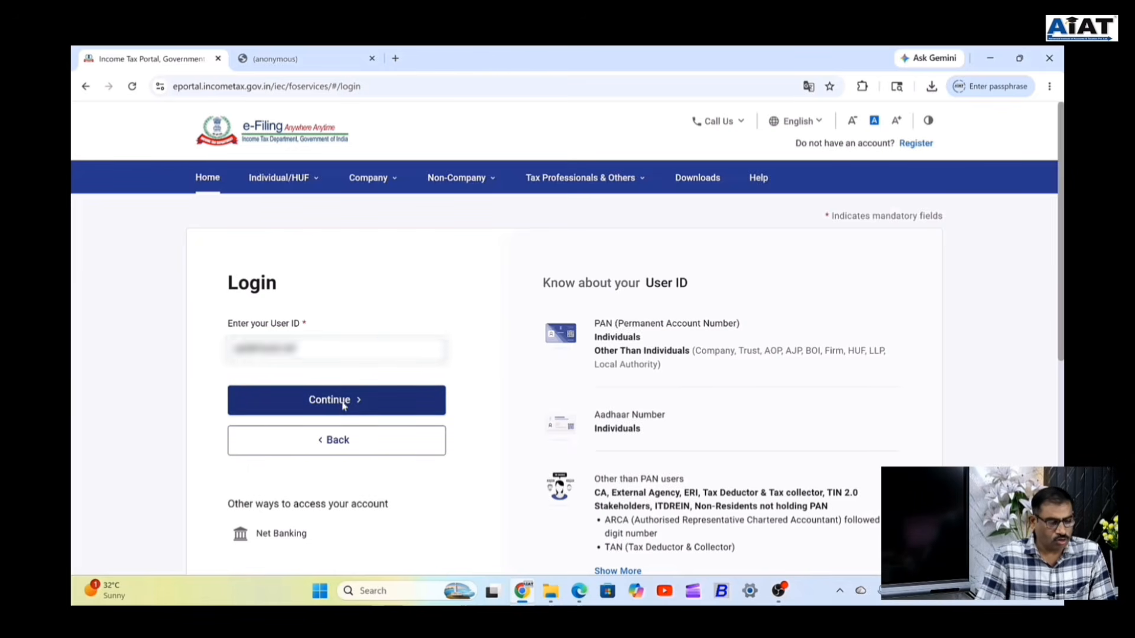
Confirm the secure access message, paste the account password and submit it.
click(234, 405)
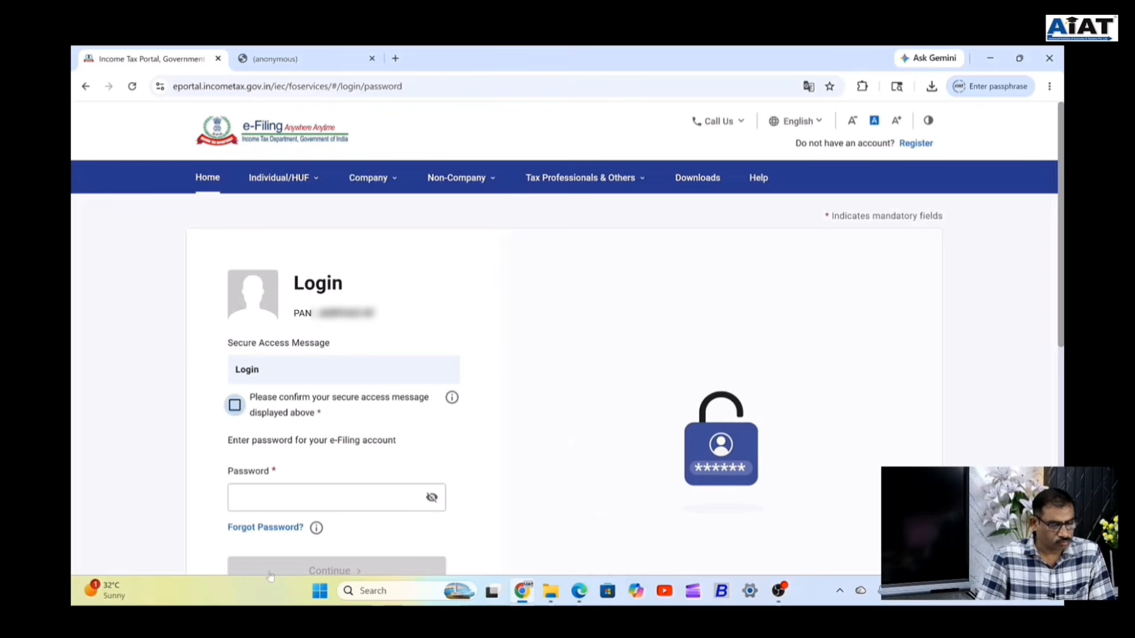
click(267, 501)
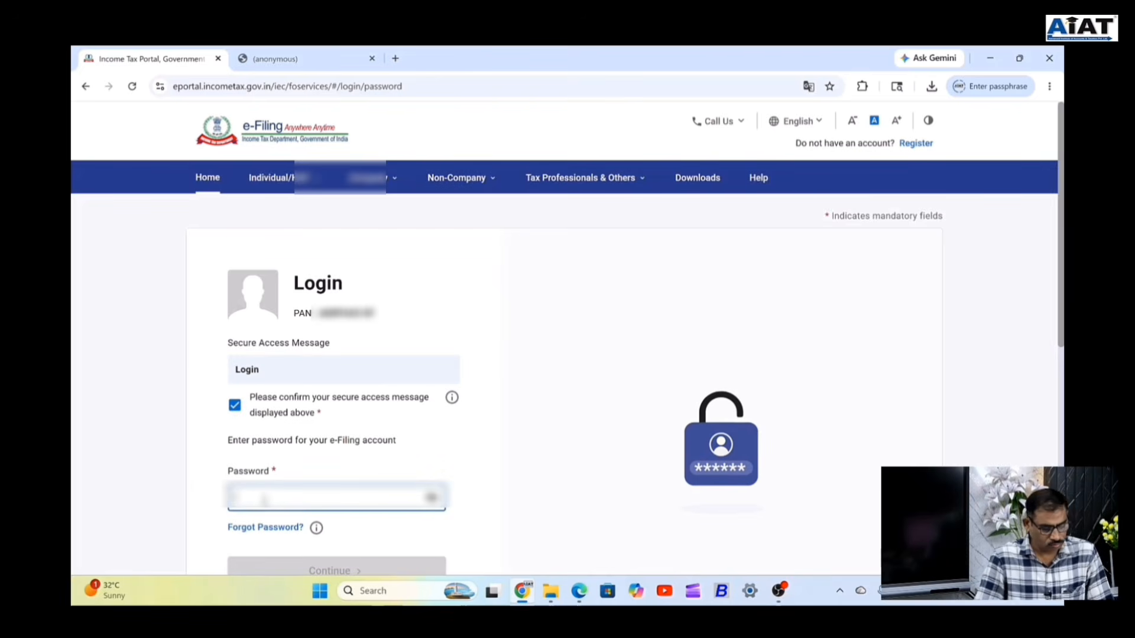
key(ctrl+v)
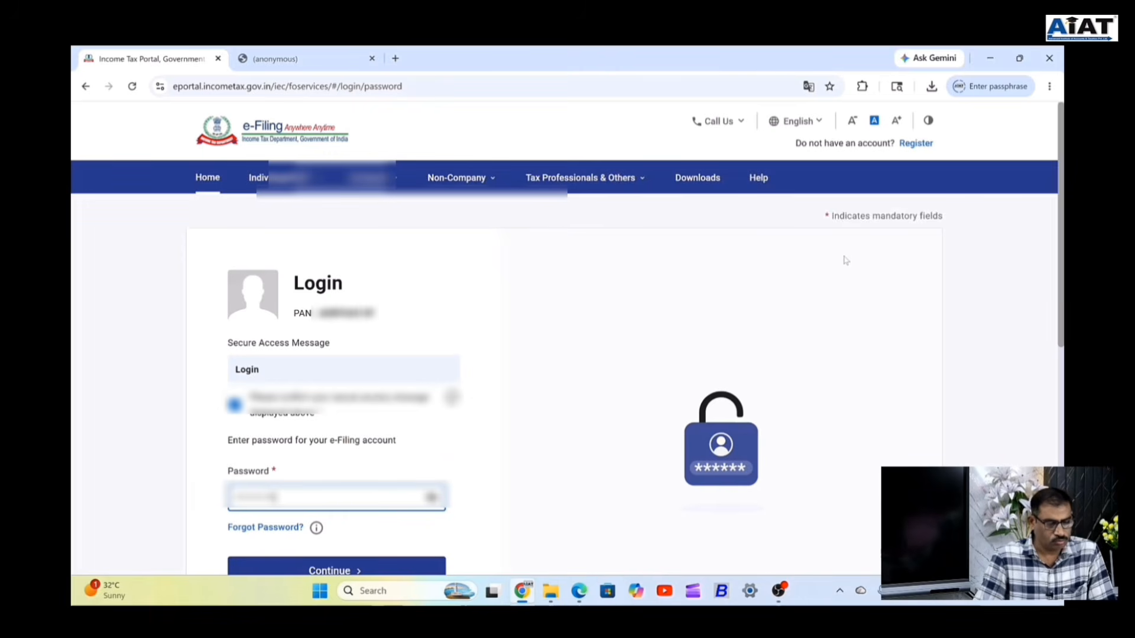
scroll(757, 491, down, 2)
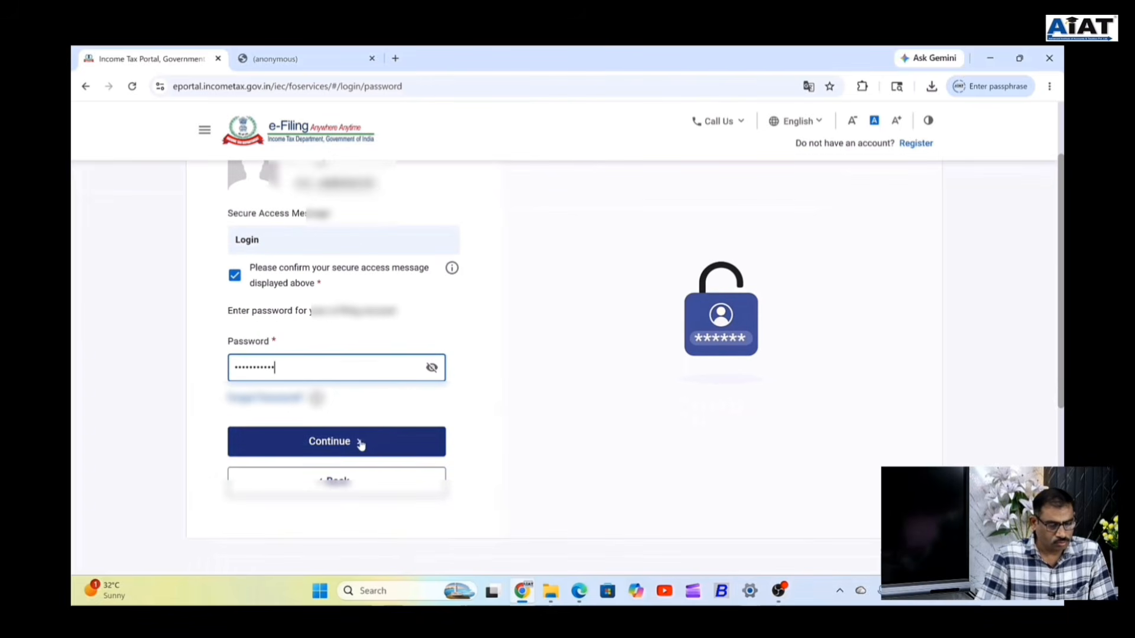
click(361, 444)
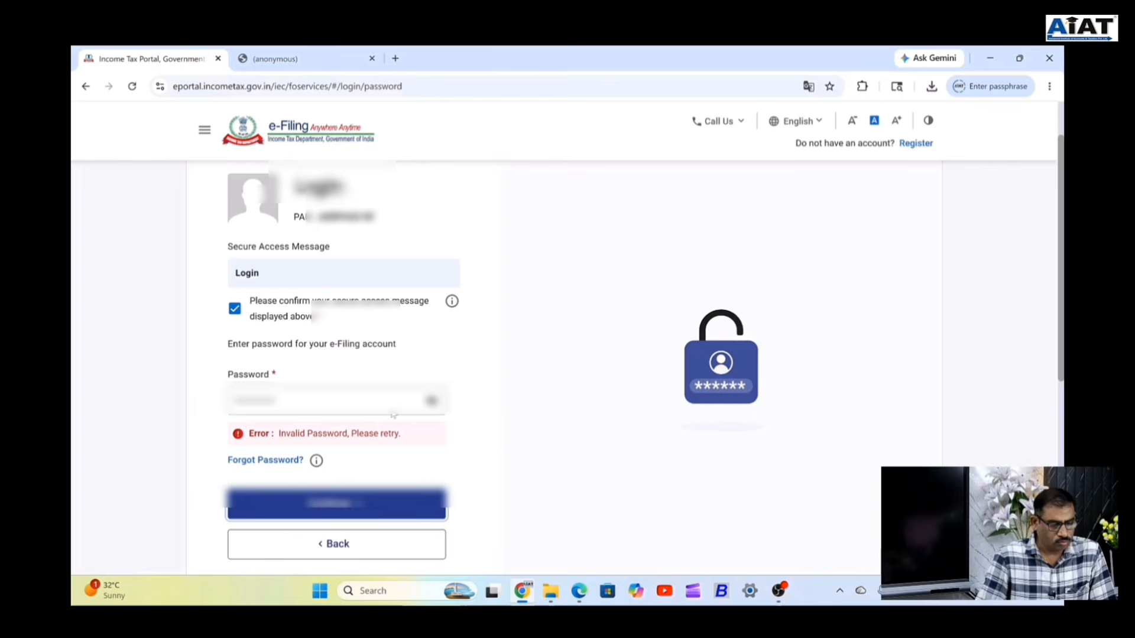
Clear the rejected password, re-enter the account password and log in to the dashboard.
click(432, 401)
click(349, 407)
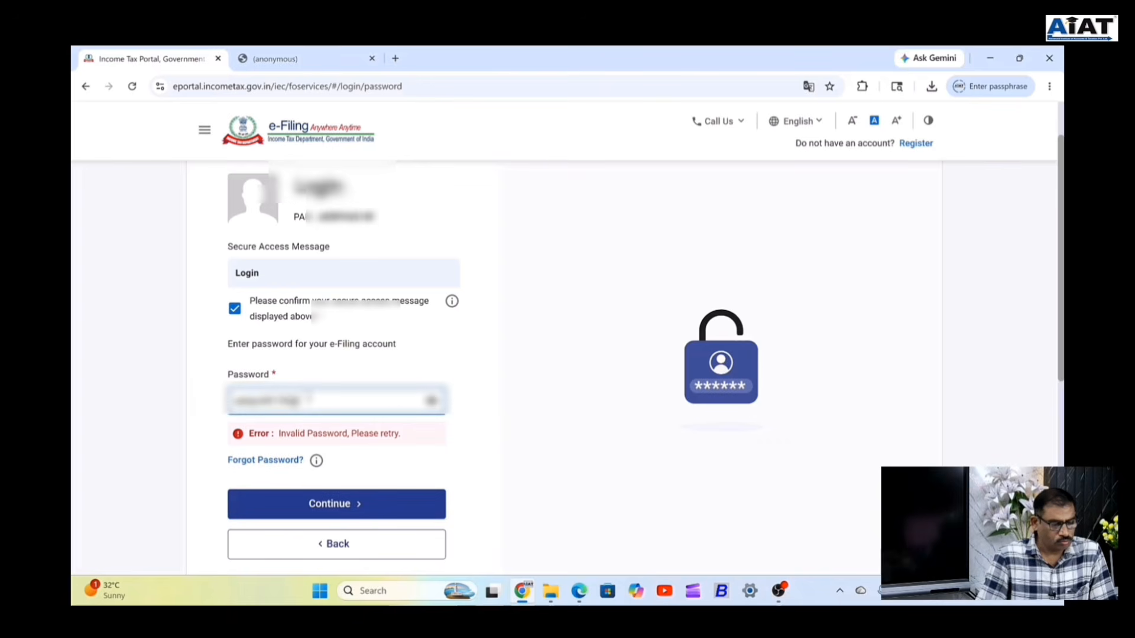
drag(309, 400, 231, 402)
click(432, 402)
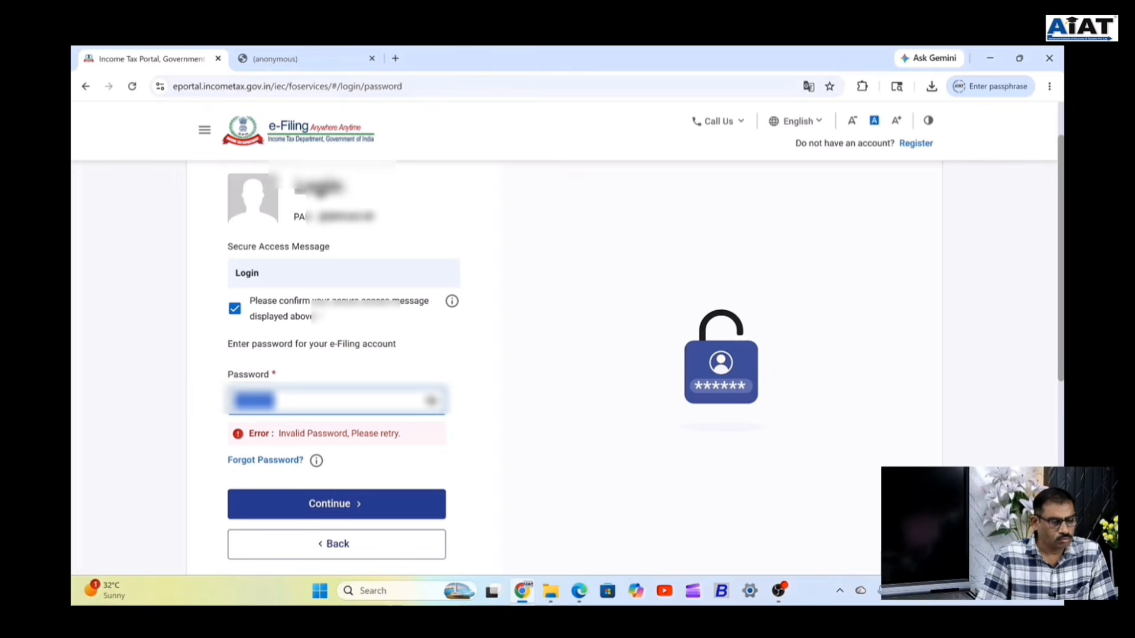
key(BackSpace)
drag(319, 217, 376, 217)
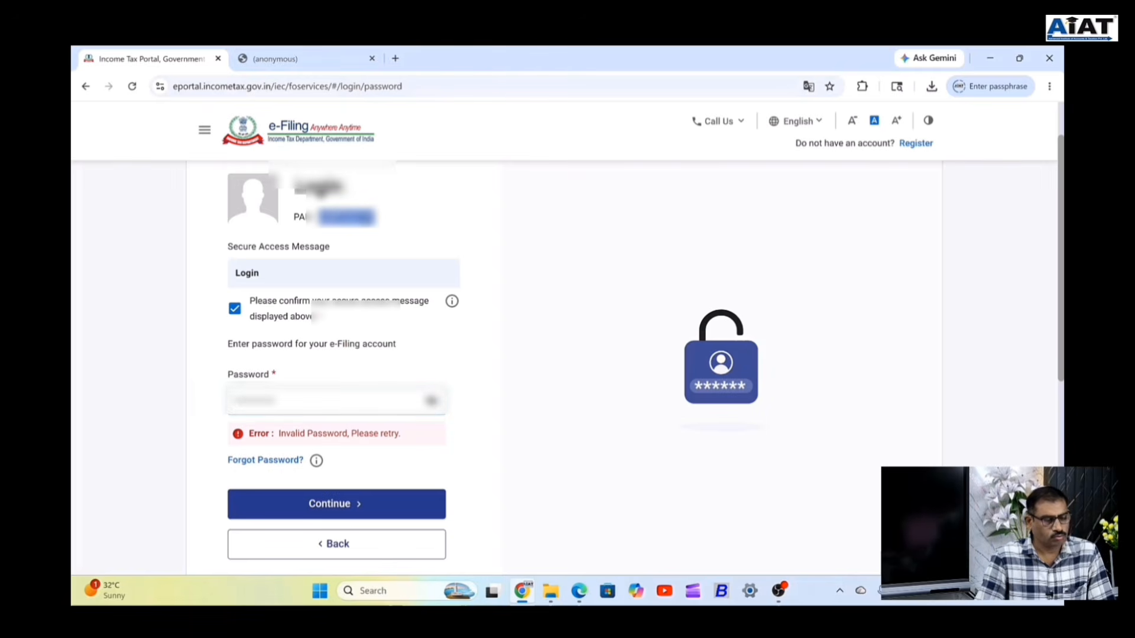
drag(304, 397, 107, 398)
key(BackSpace)
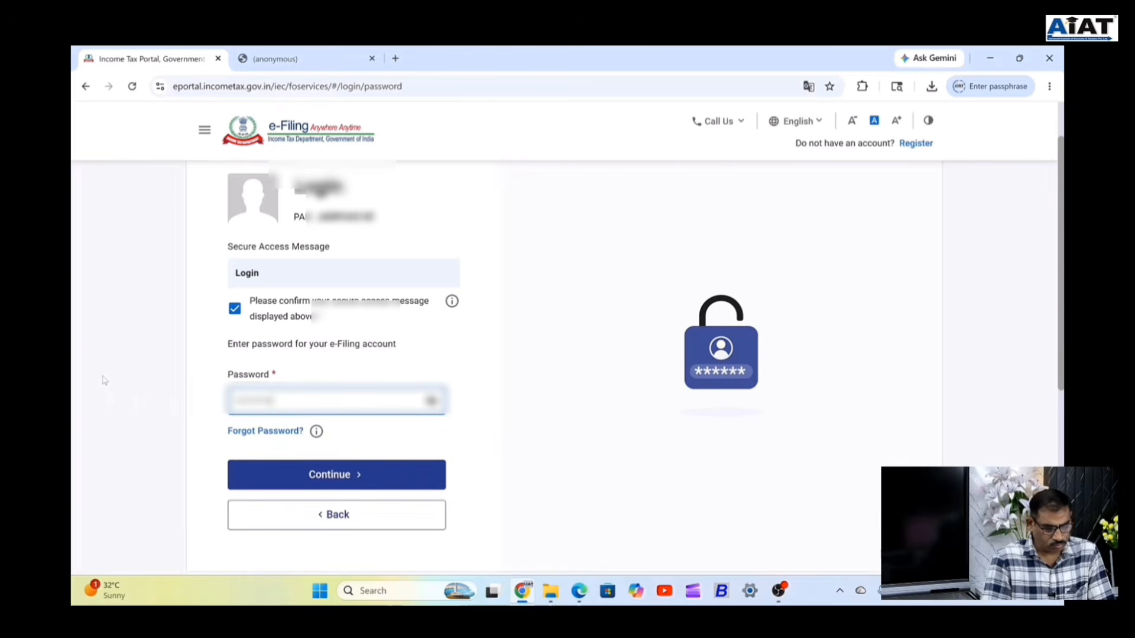
text(•)
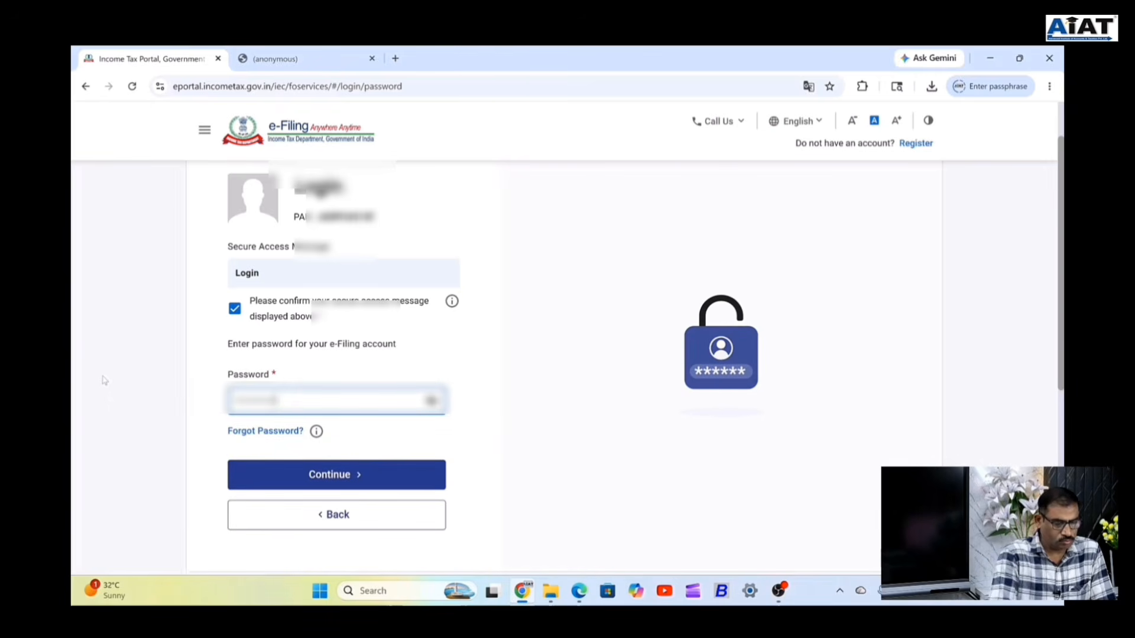
click(327, 475)
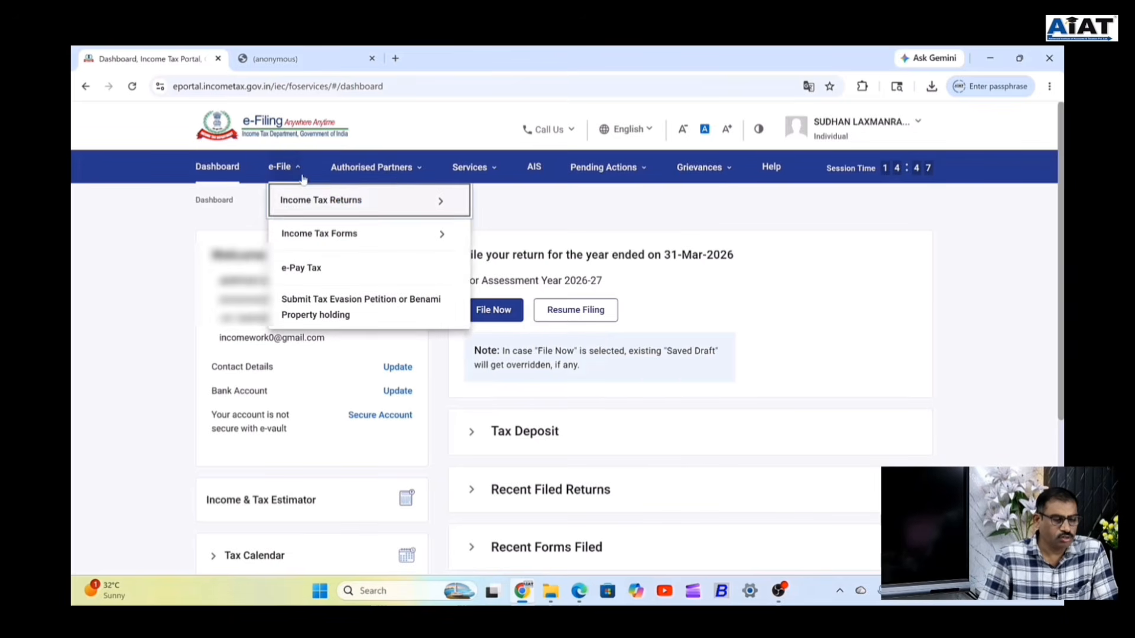
Open View Form 26AS from the e-File > Income Tax Returns menu.
mouse_move(325, 203)
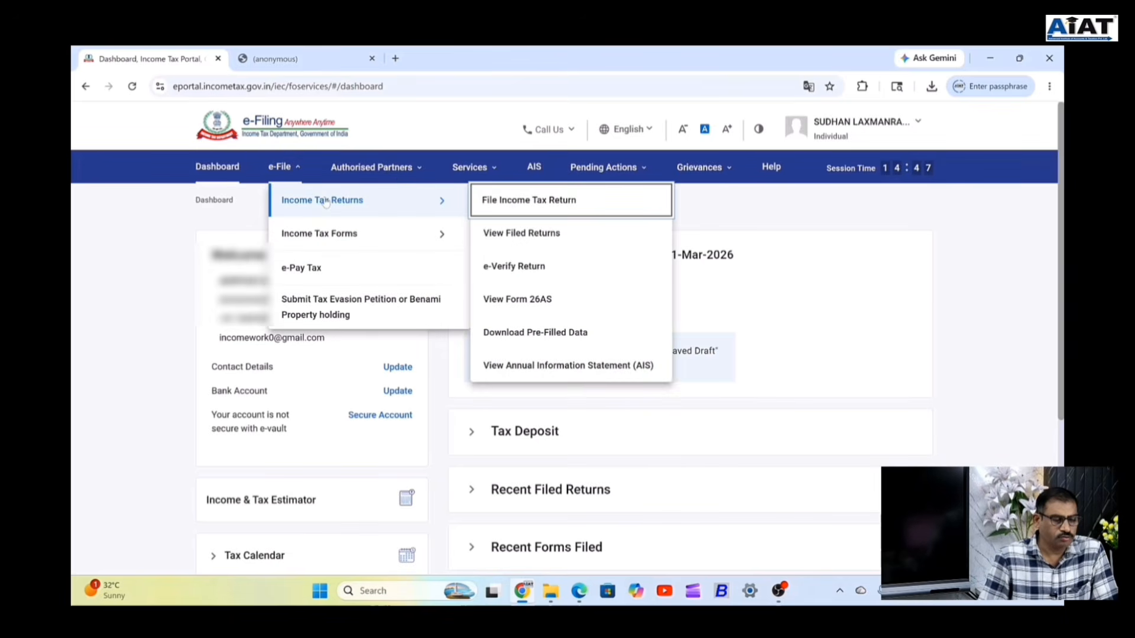
click(557, 307)
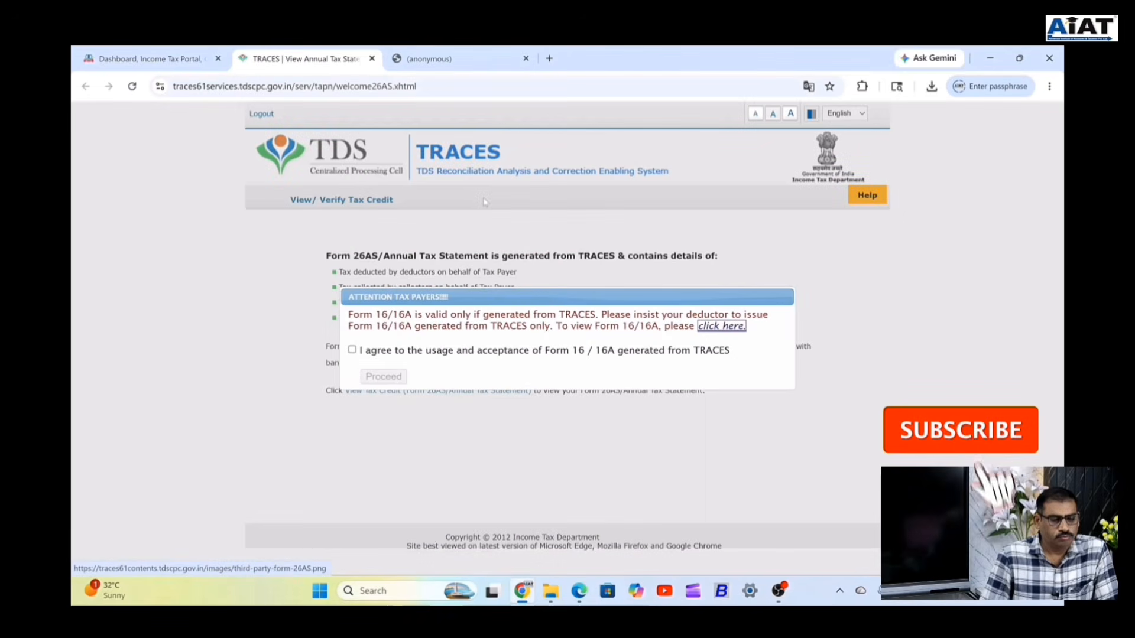
Agree to the Form 16/16A usage terms and proceed past the Attention notice.
click(352, 351)
click(383, 377)
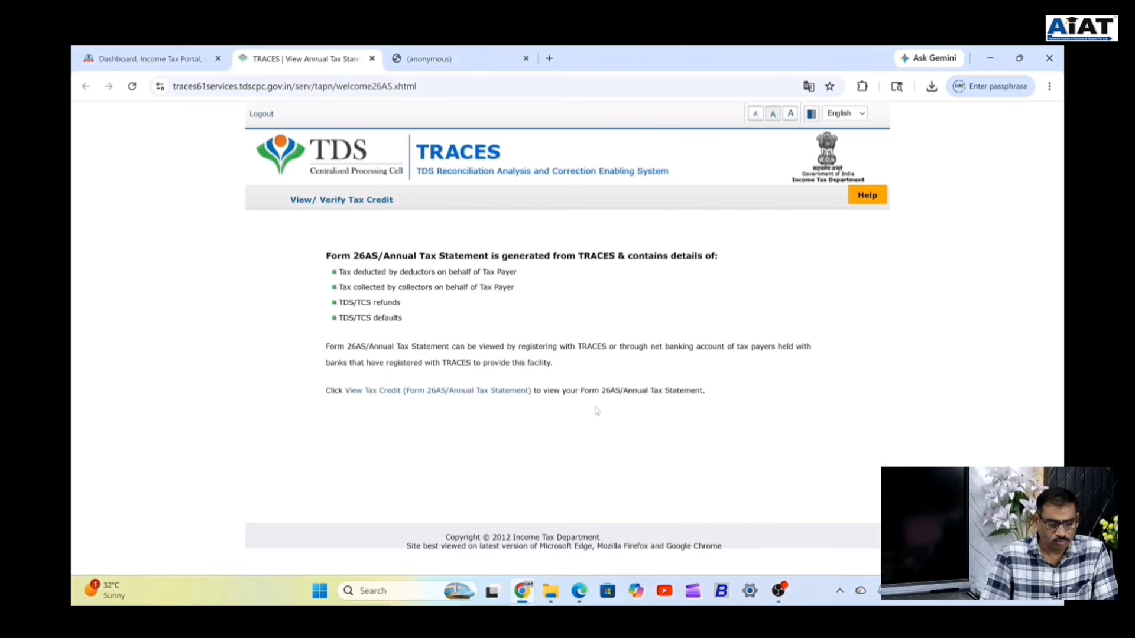
click(839, 594)
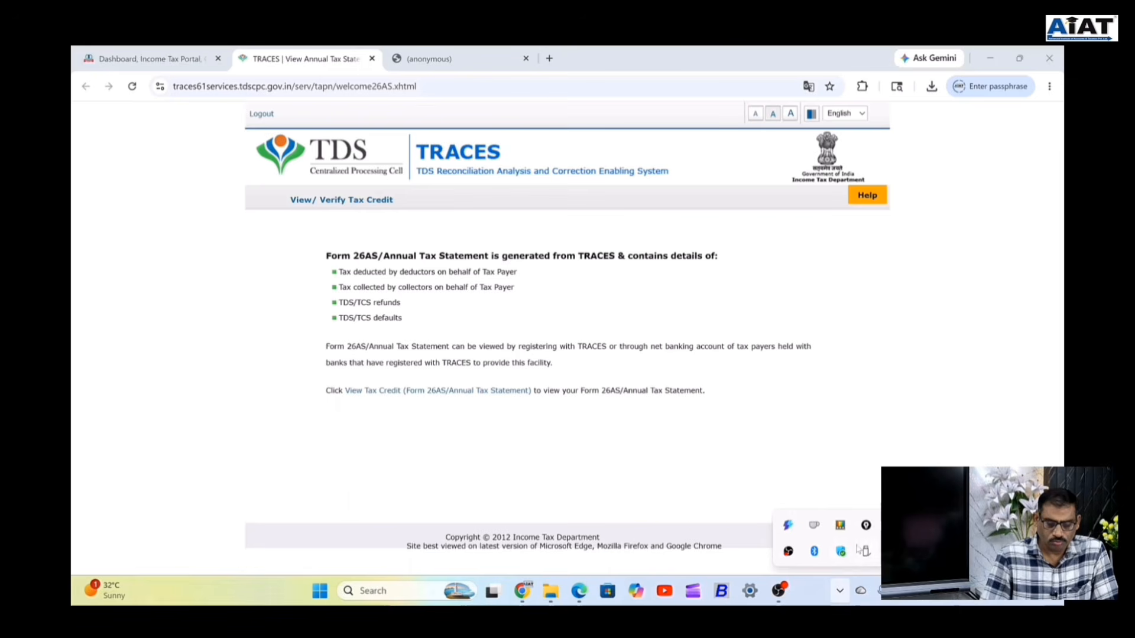
Launch the screen annotation pen from the system tray and open its toolbar options.
click(866, 525)
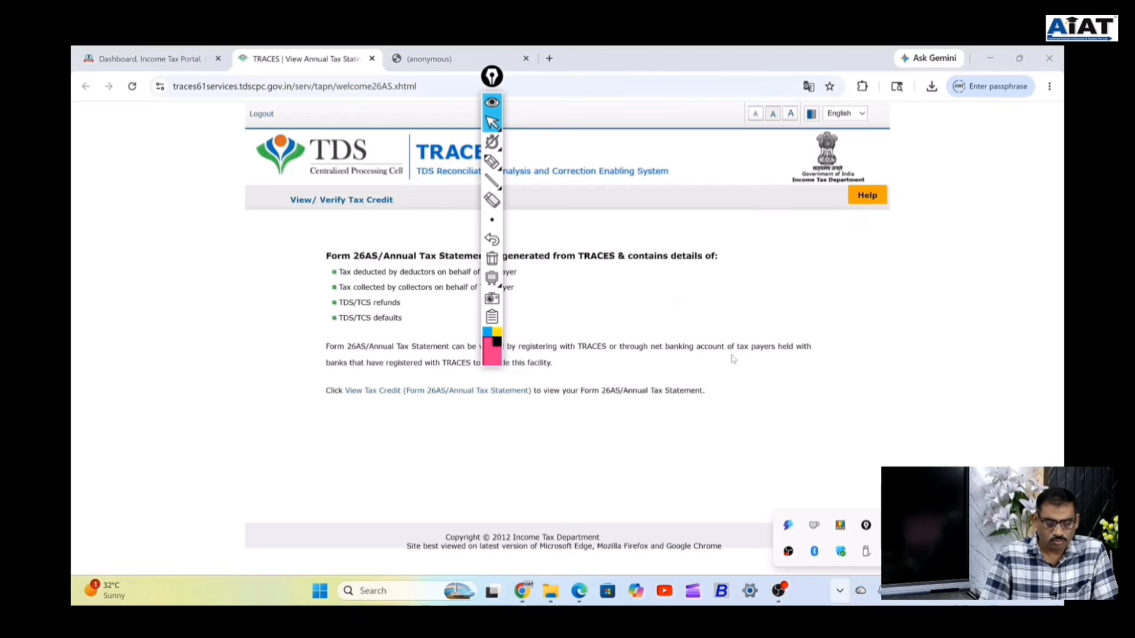
click(741, 314)
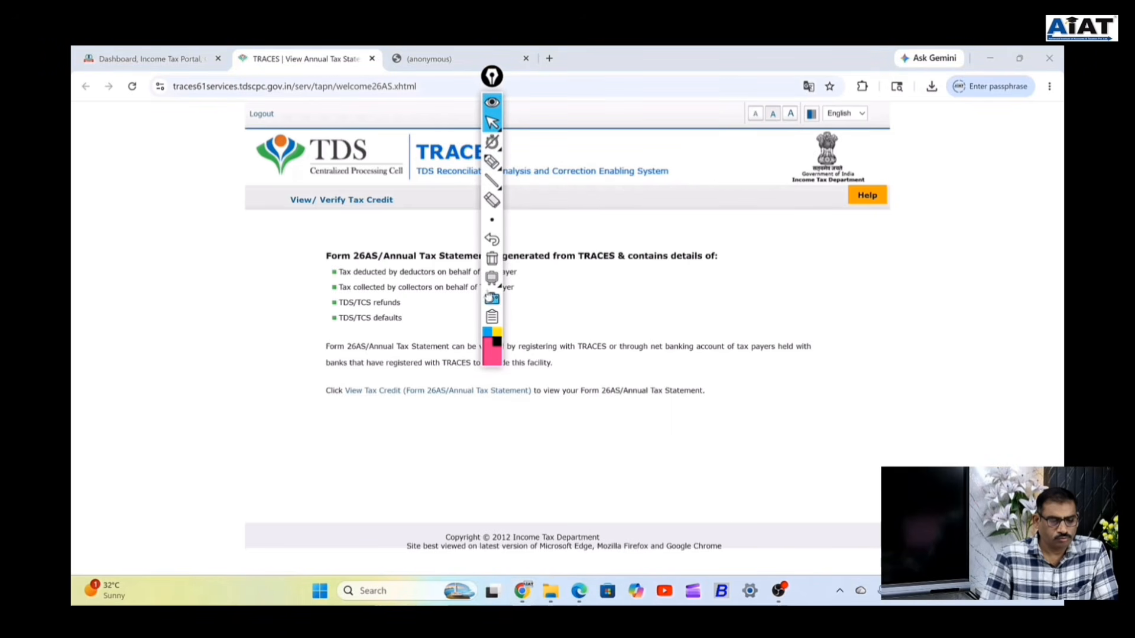
right_click(492, 317)
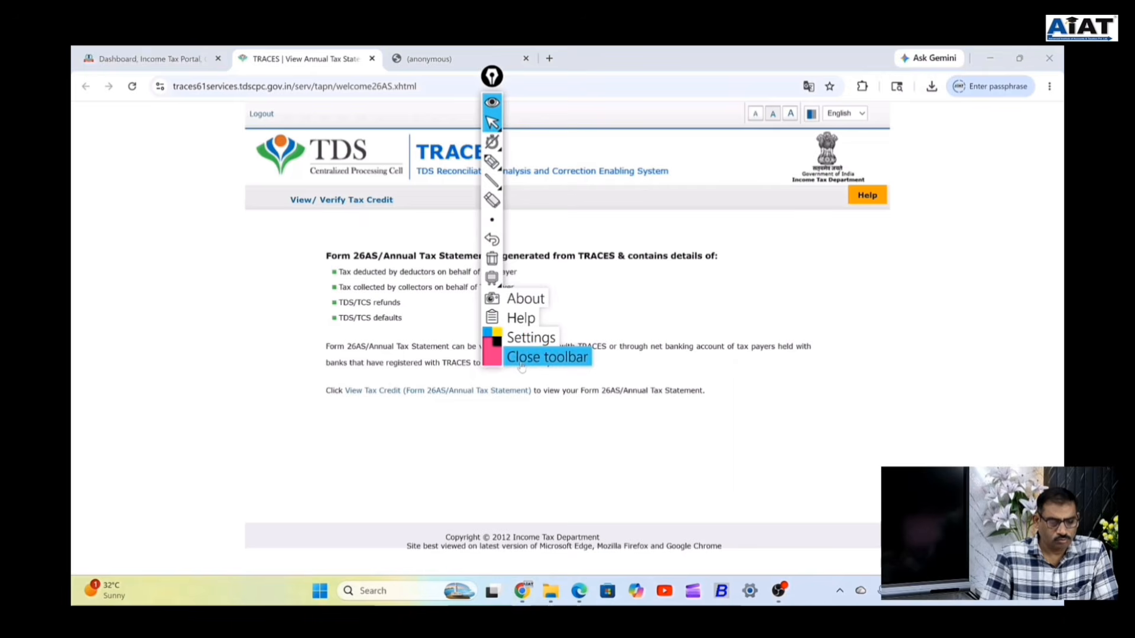
Close the annotation toolbar and open the View Tax Credit (Form 26AS) statement page.
click(521, 361)
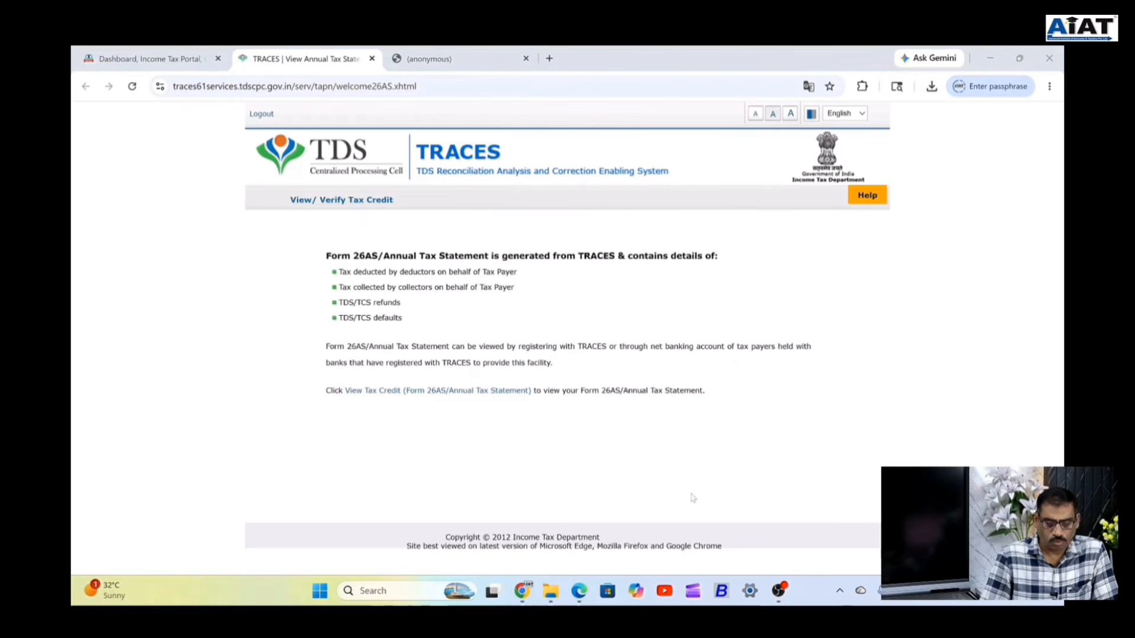
mouse_move(343, 216)
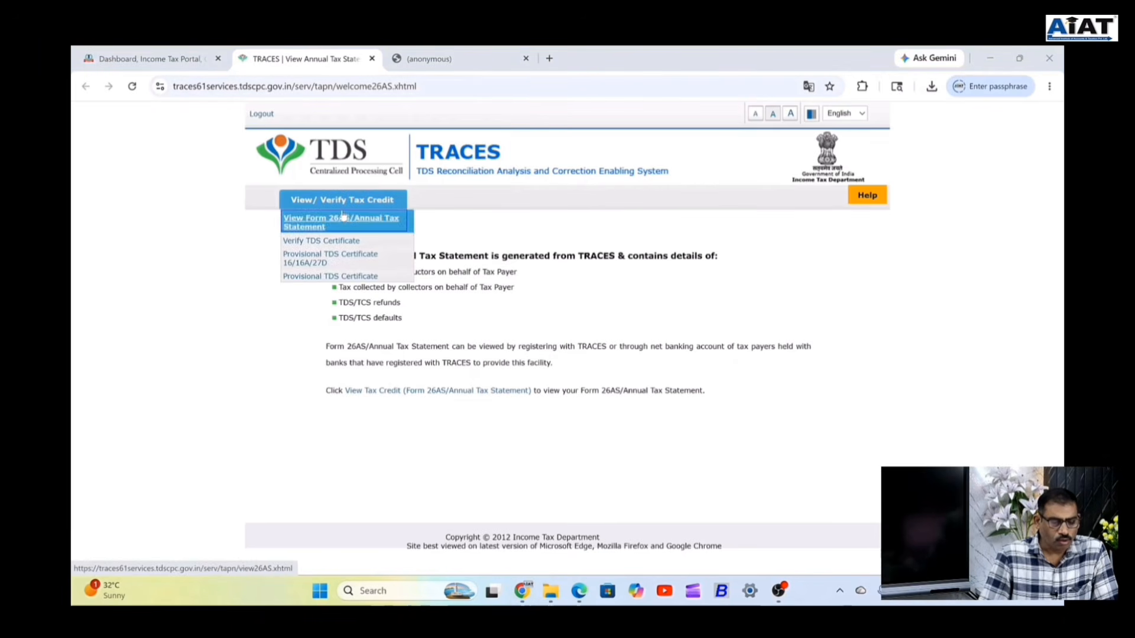
click(441, 391)
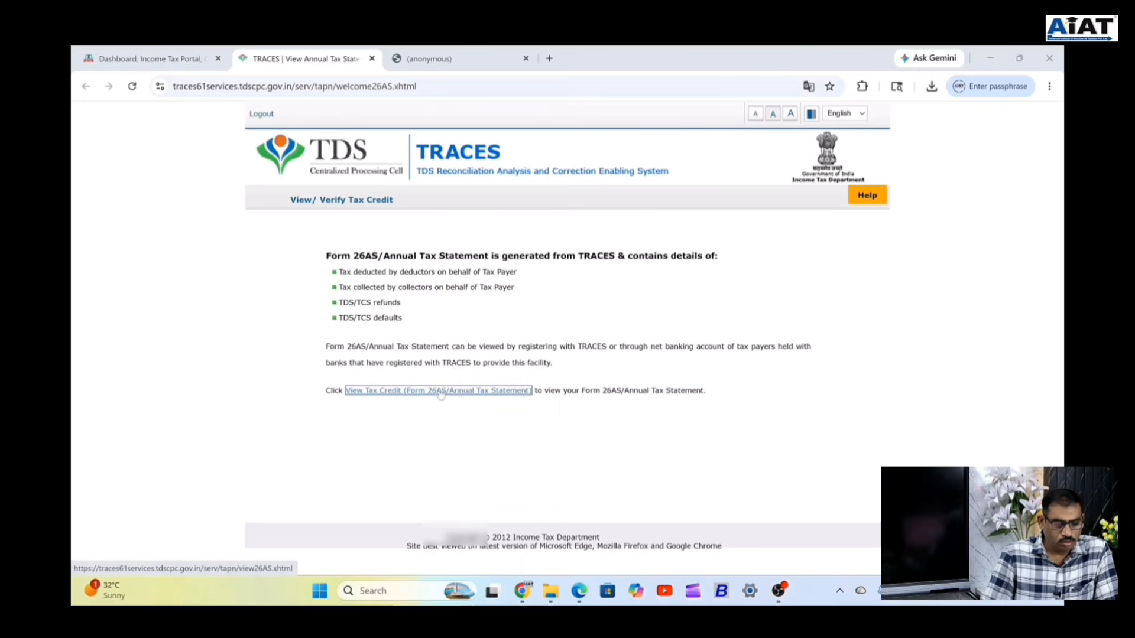
click(444, 392)
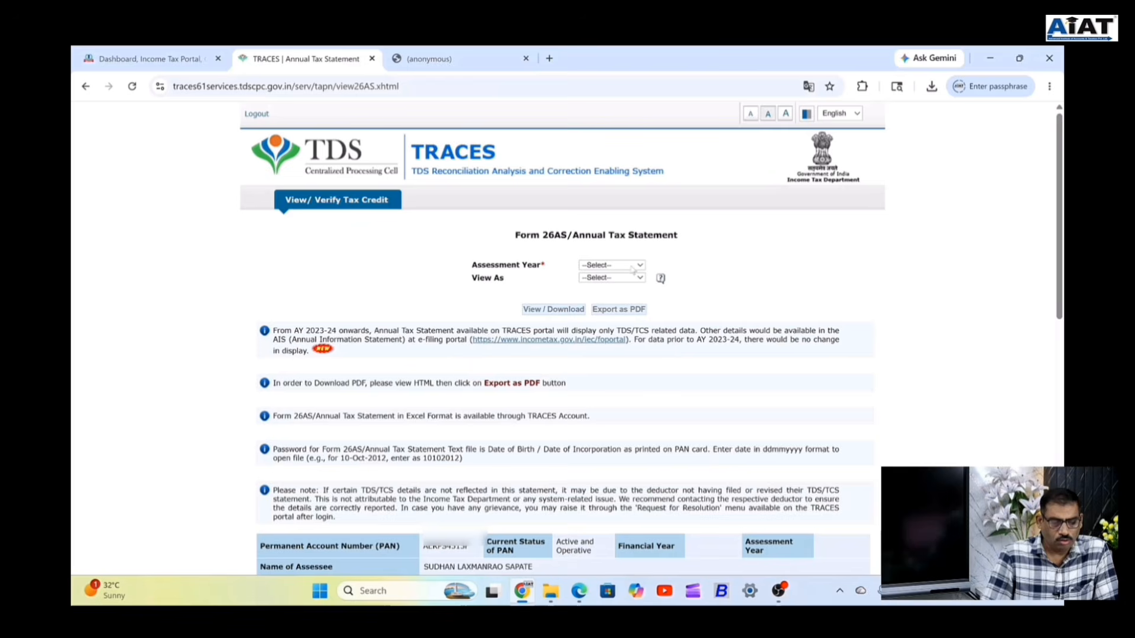
Choose Assessment Year 2026-27 and View As HTML for the annual tax statement.
click(633, 265)
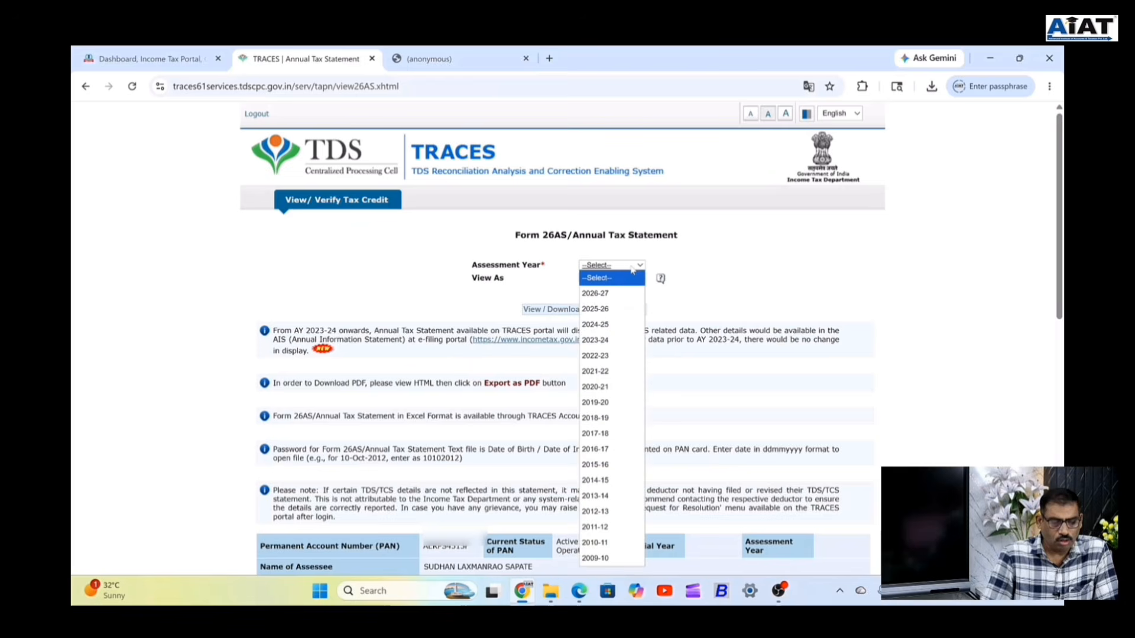
click(614, 294)
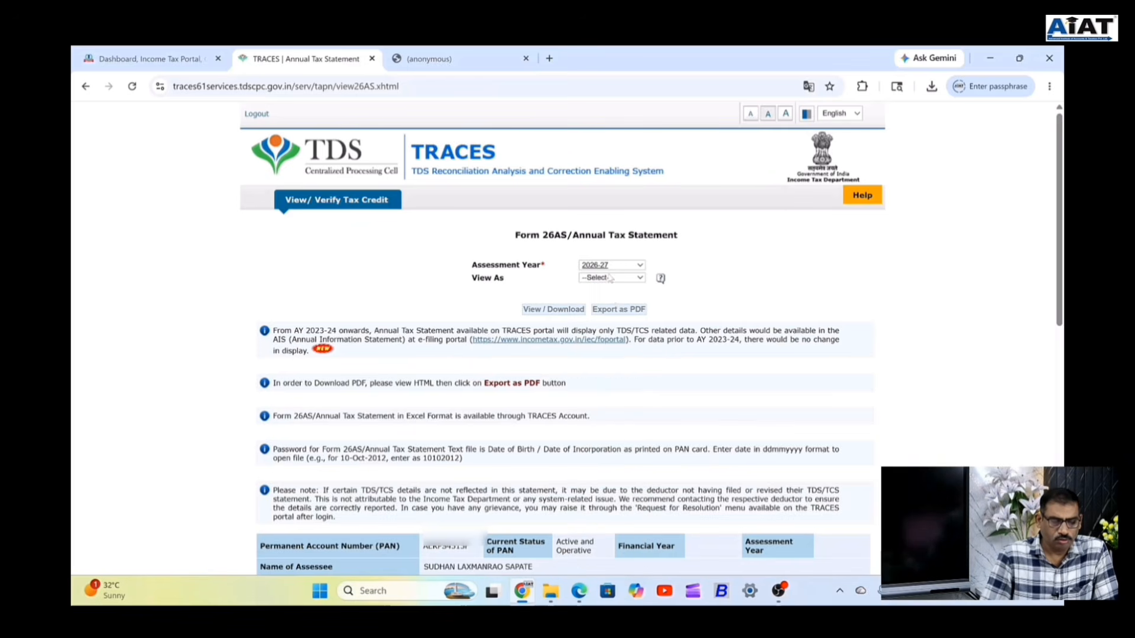
click(611, 278)
click(594, 312)
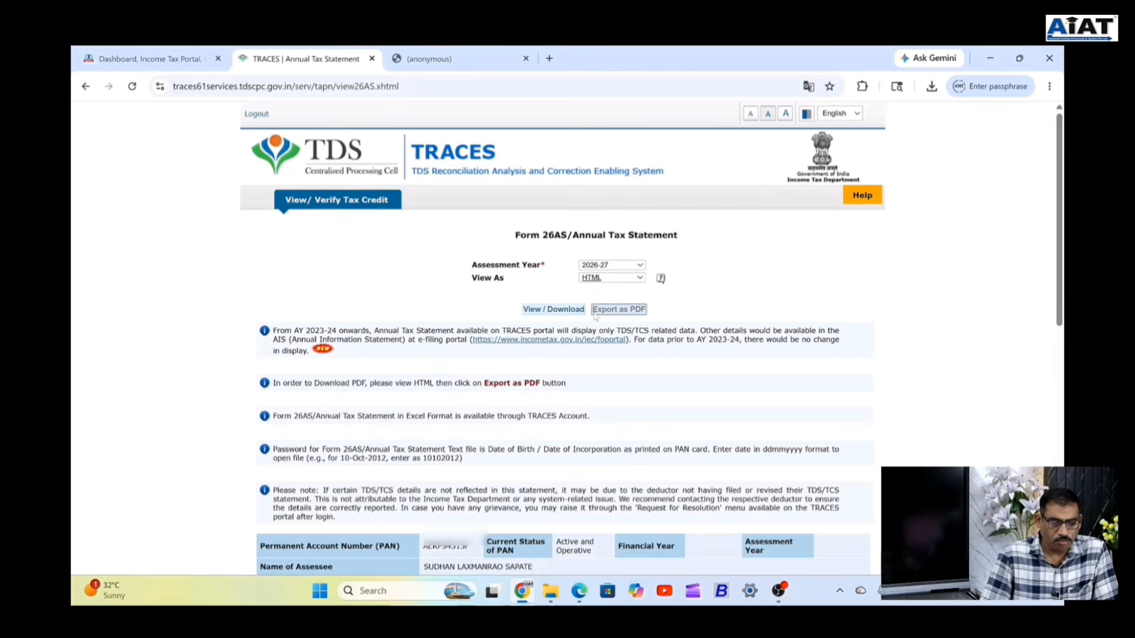
Load the 2026-27 Form 26AS statement in HTML view.
click(551, 314)
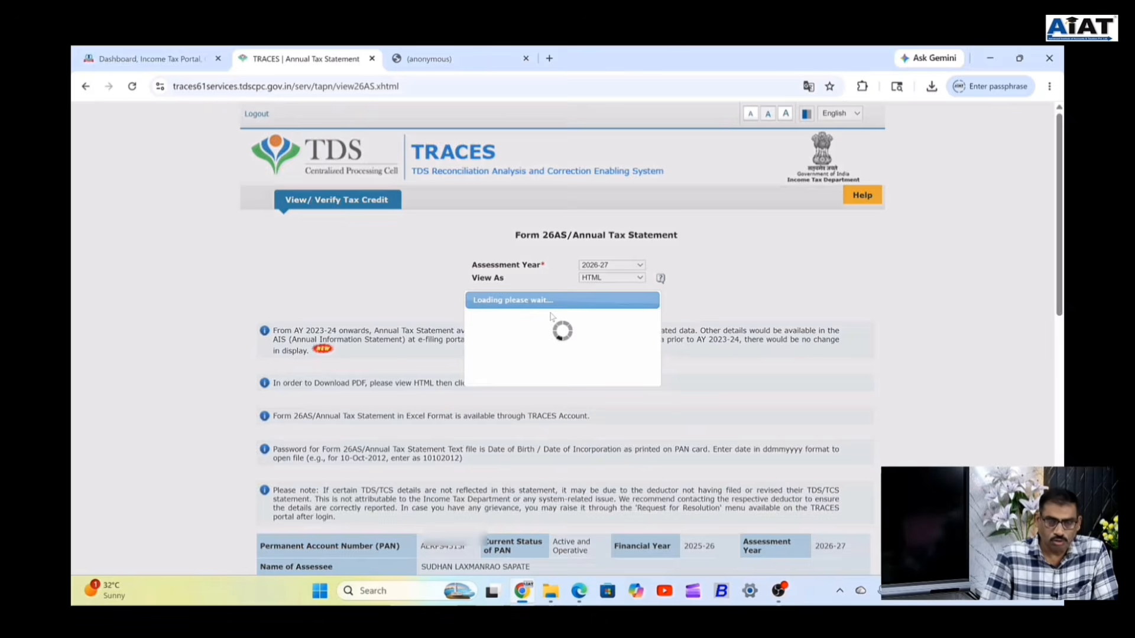
scroll(560, 321, down, 4)
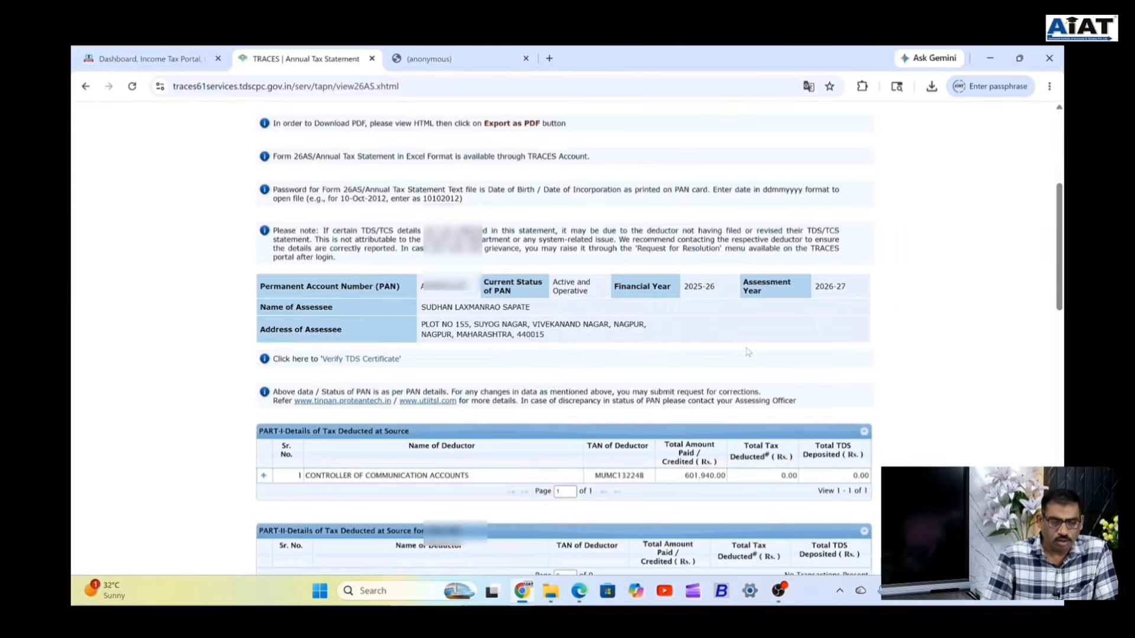
scroll(747, 352, down, 1)
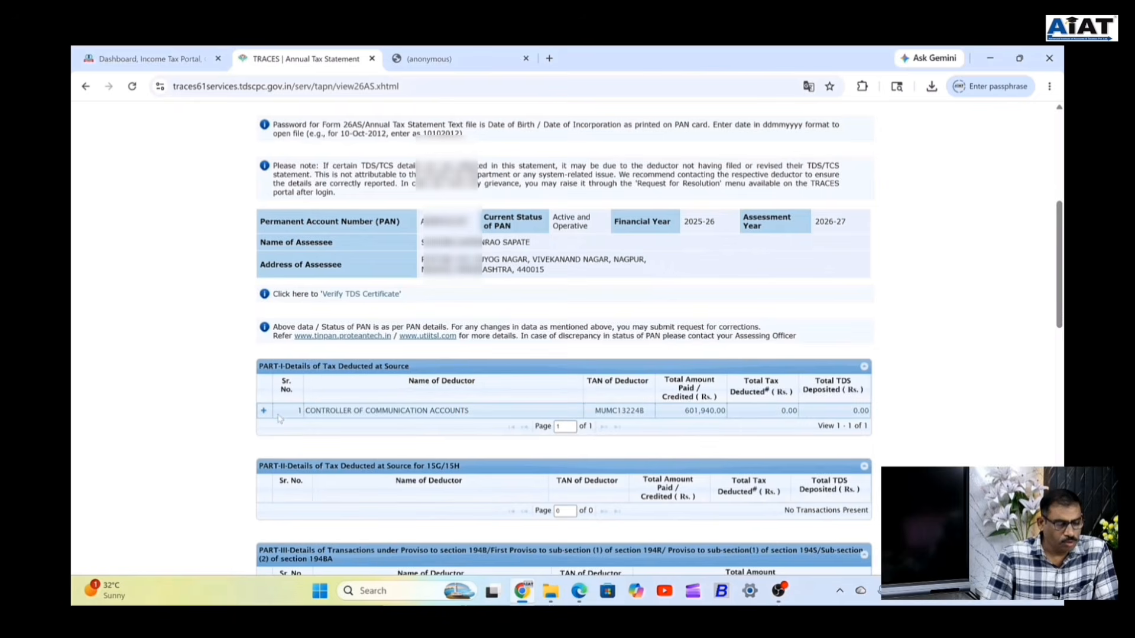
Expand the CONTROLLER OF COMMUNICATION ACCOUNTS entry and review its section 192 credits and Parts I–X.
click(264, 413)
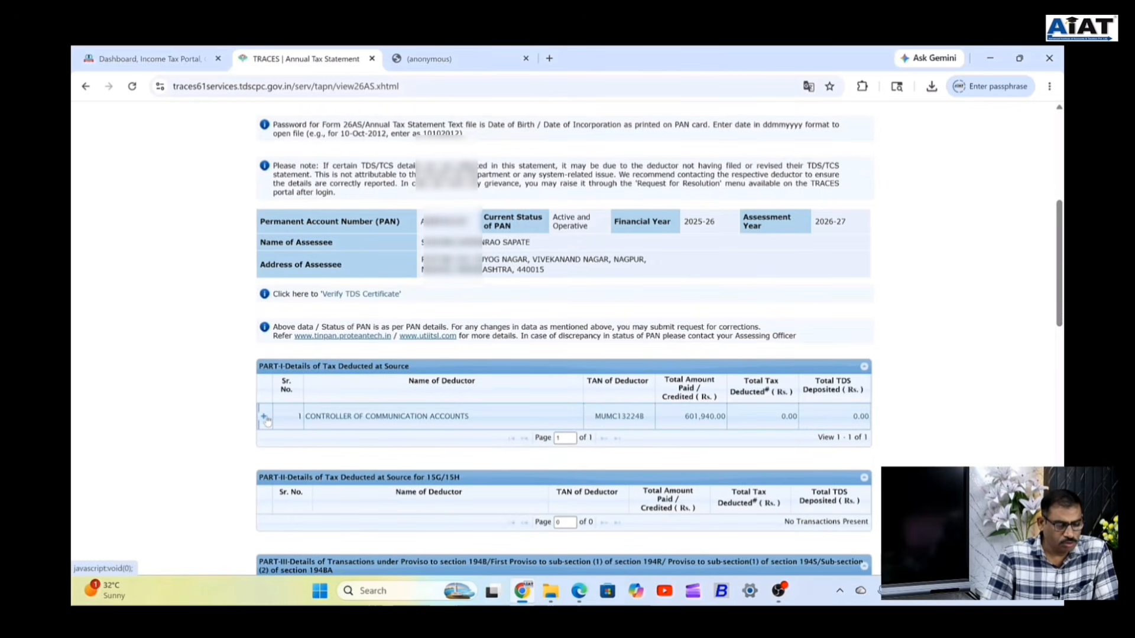
scroll(738, 206, down, 4)
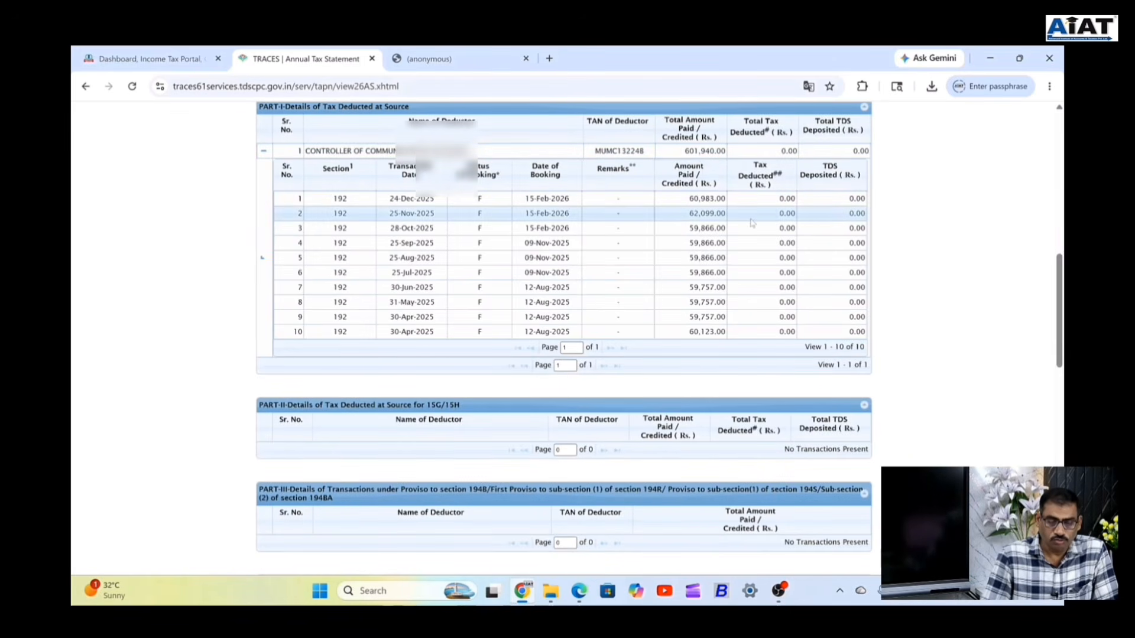
scroll(750, 225, down, 3)
scroll(752, 223, down, 10)
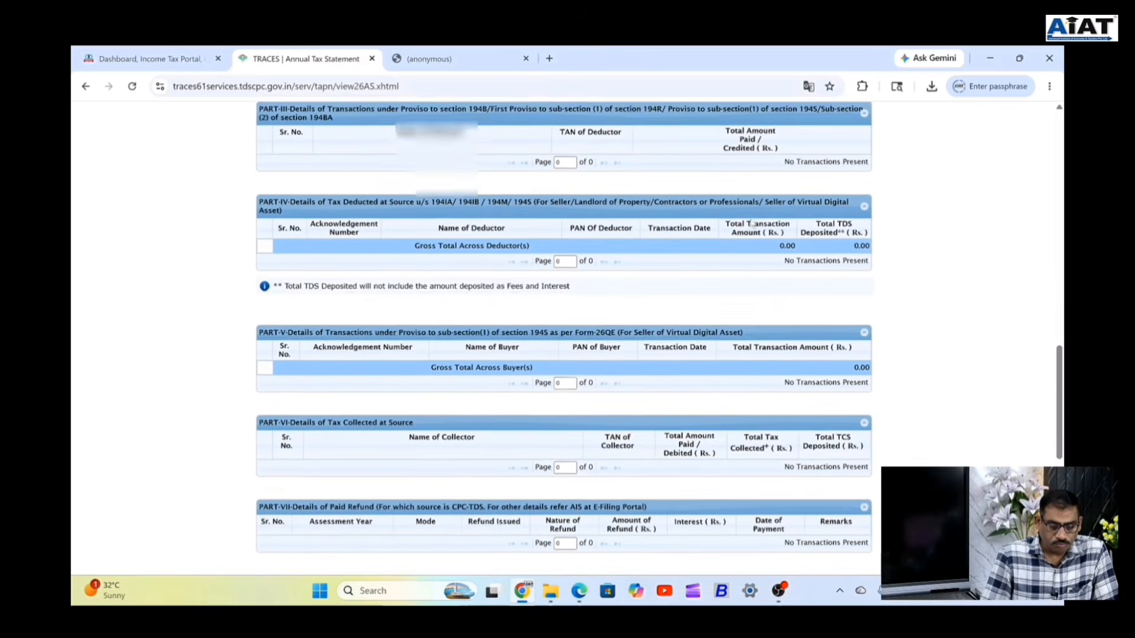
scroll(751, 223, down, 3)
scroll(732, 220, up, 8)
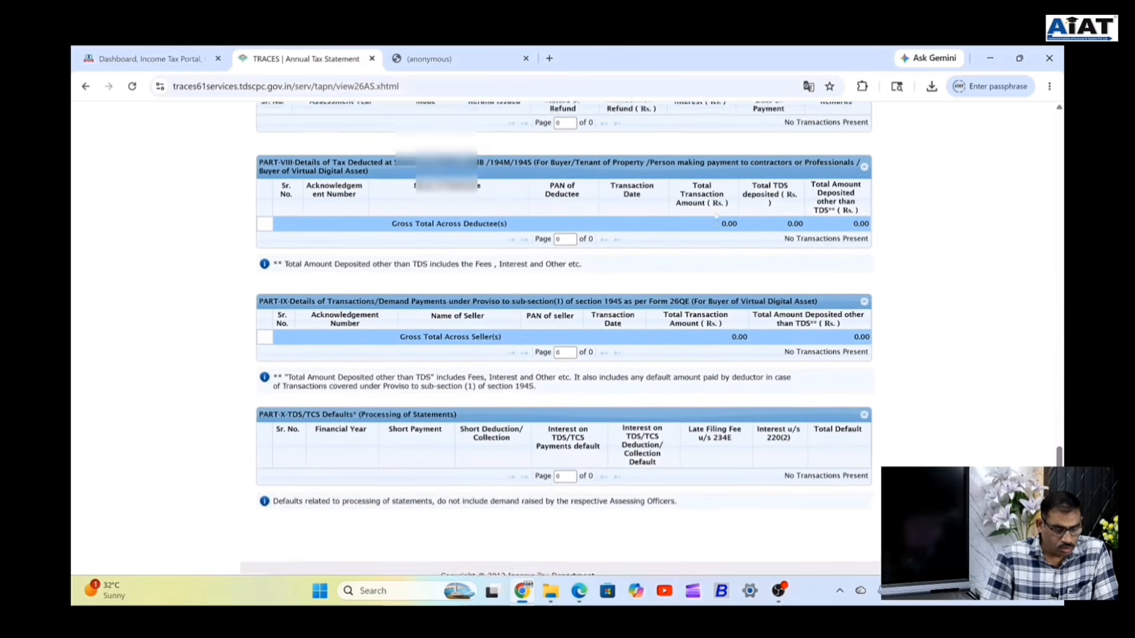
scroll(717, 217, up, 15)
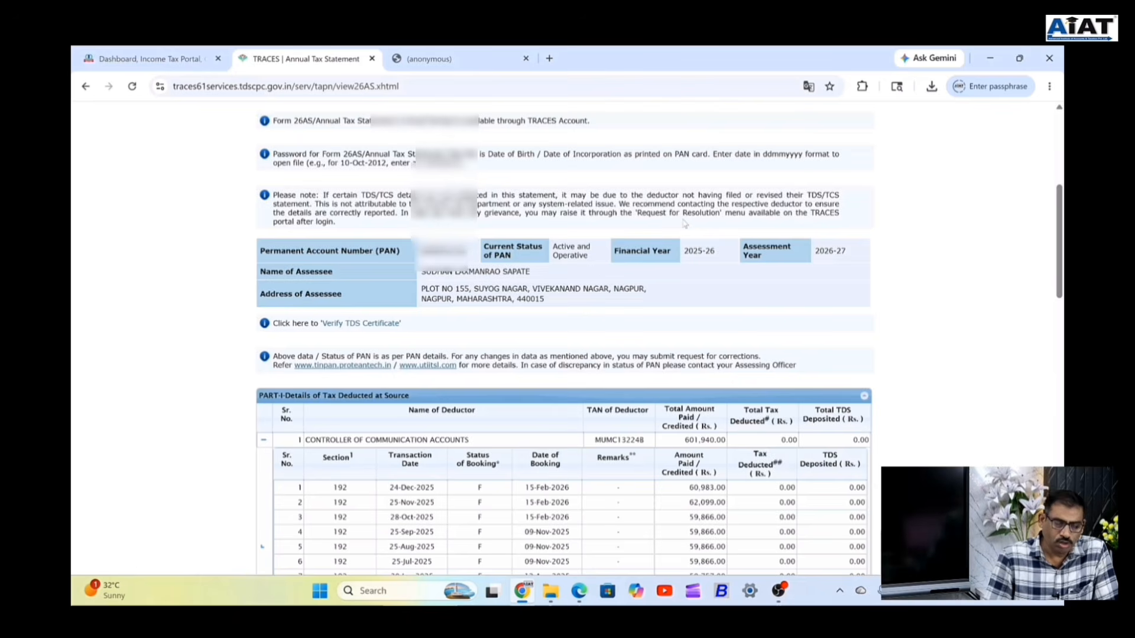
scroll(581, 268, down, 1)
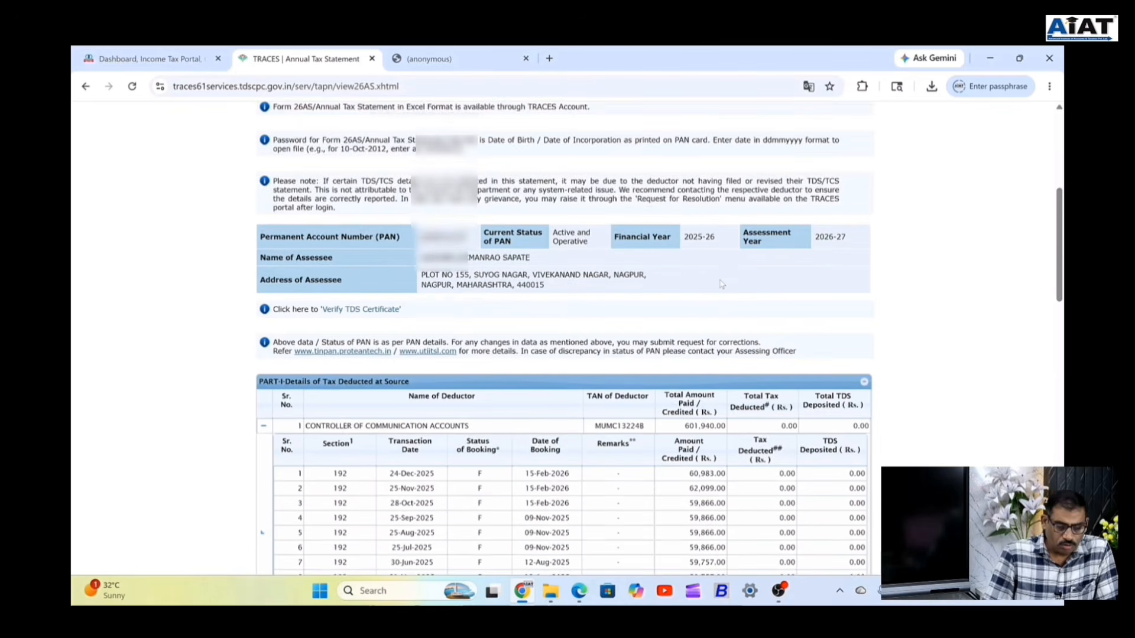
scroll(581, 268, up, 4)
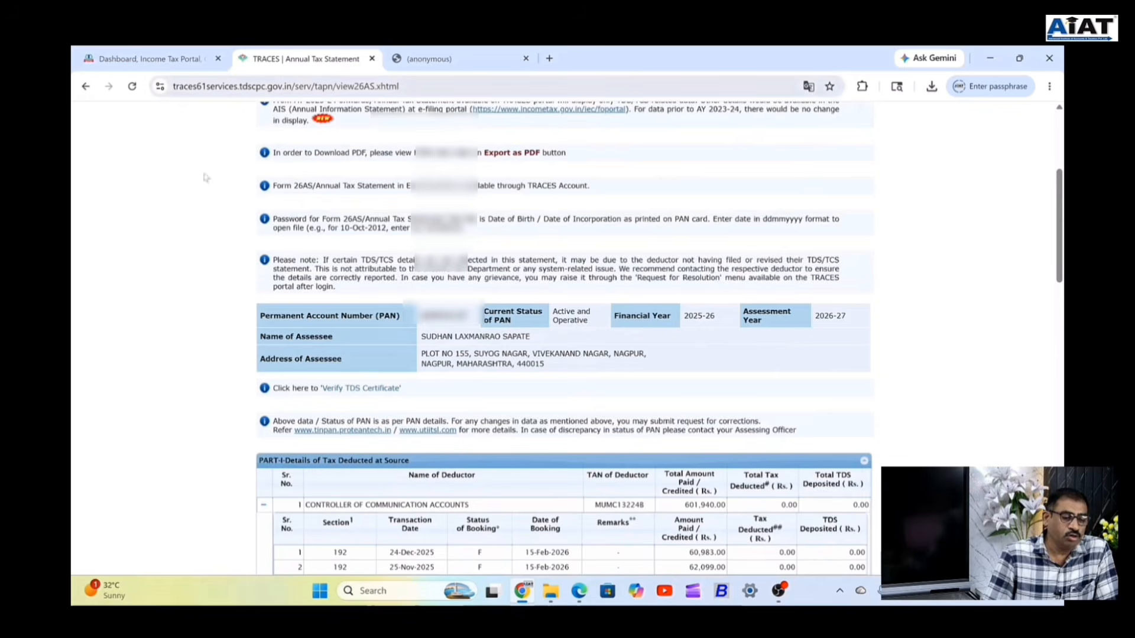
scroll(467, 334, up, 2)
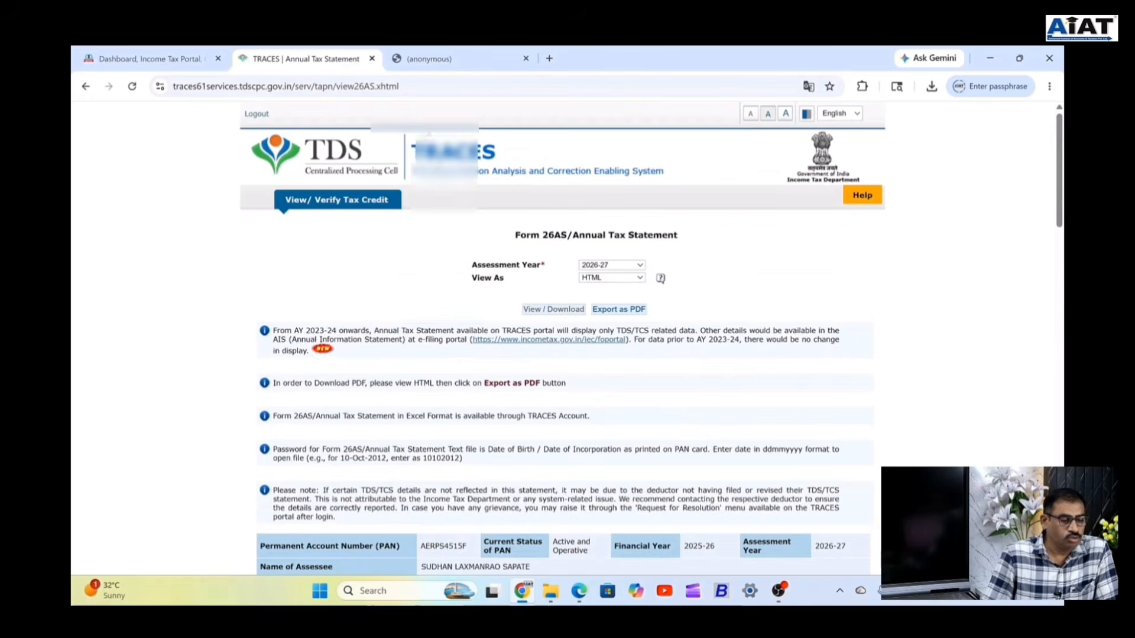
From the e-Filing dashboard, open AIS to reach the Download AIS/TIS (F.Y. 2025-26) instructions page.
click(158, 62)
mouse_move(284, 177)
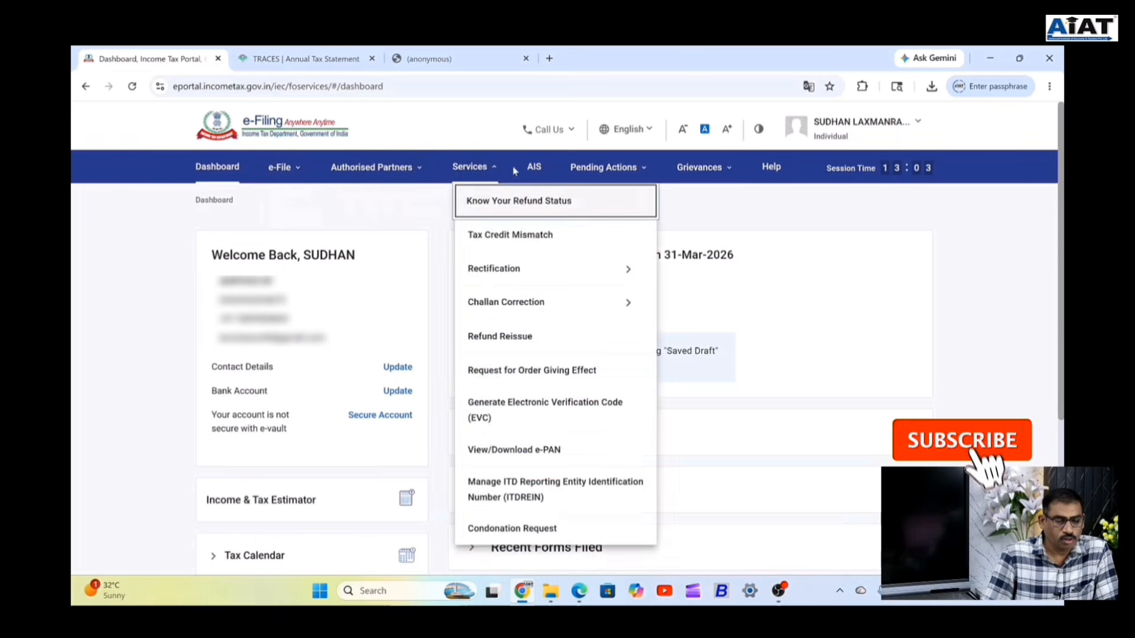
click(534, 168)
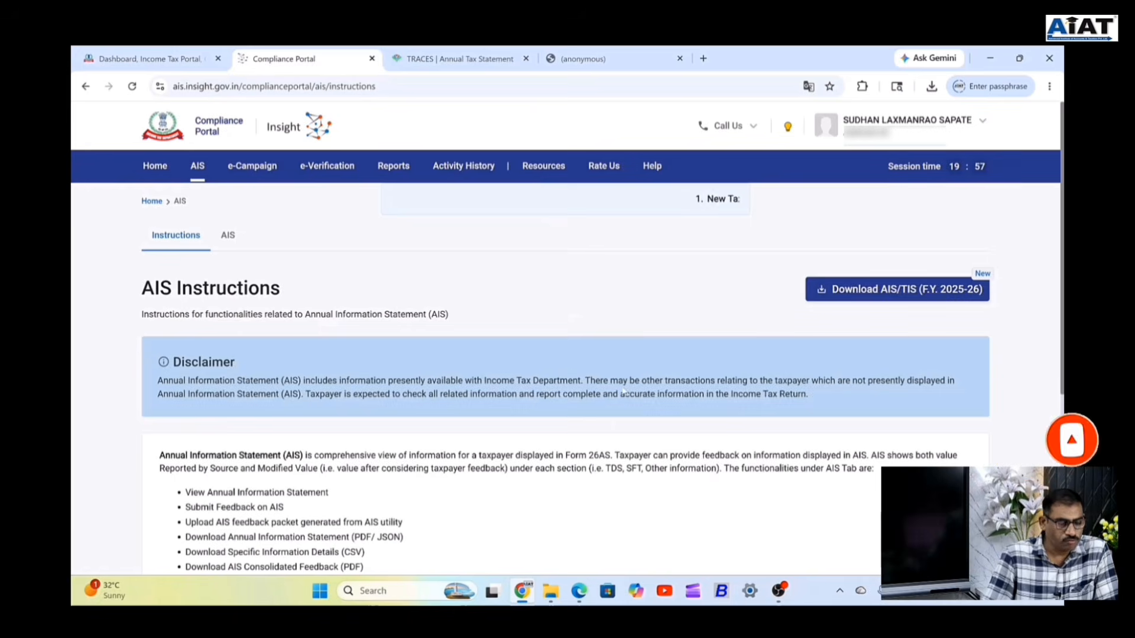
scroll(804, 383, down, 5)
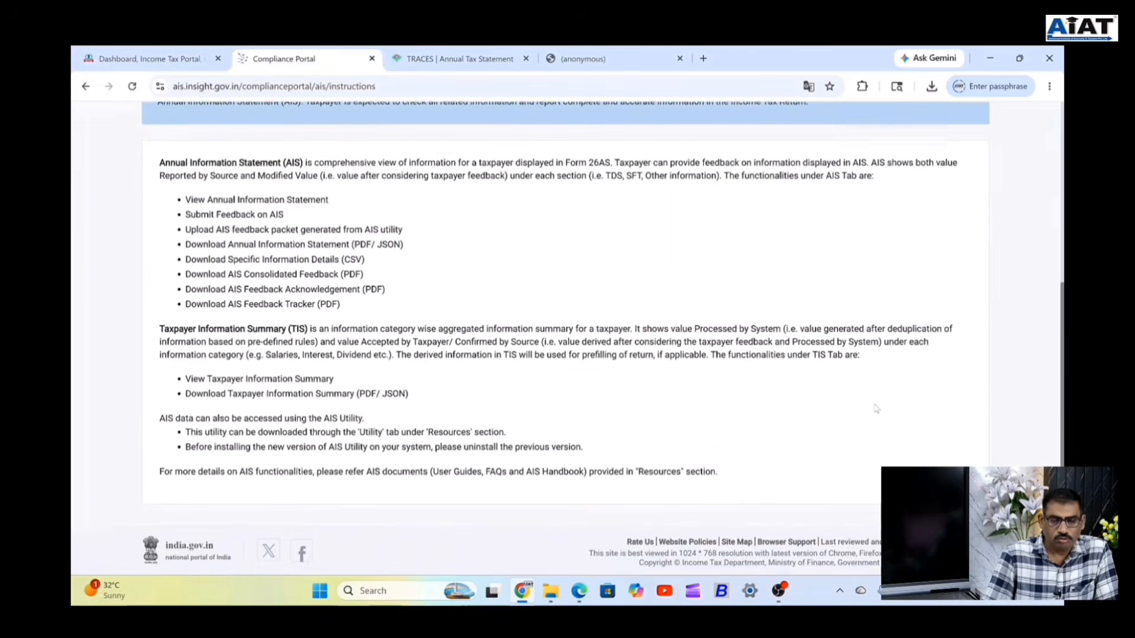
scroll(904, 422, up, 4)
scroll(904, 422, up, 1)
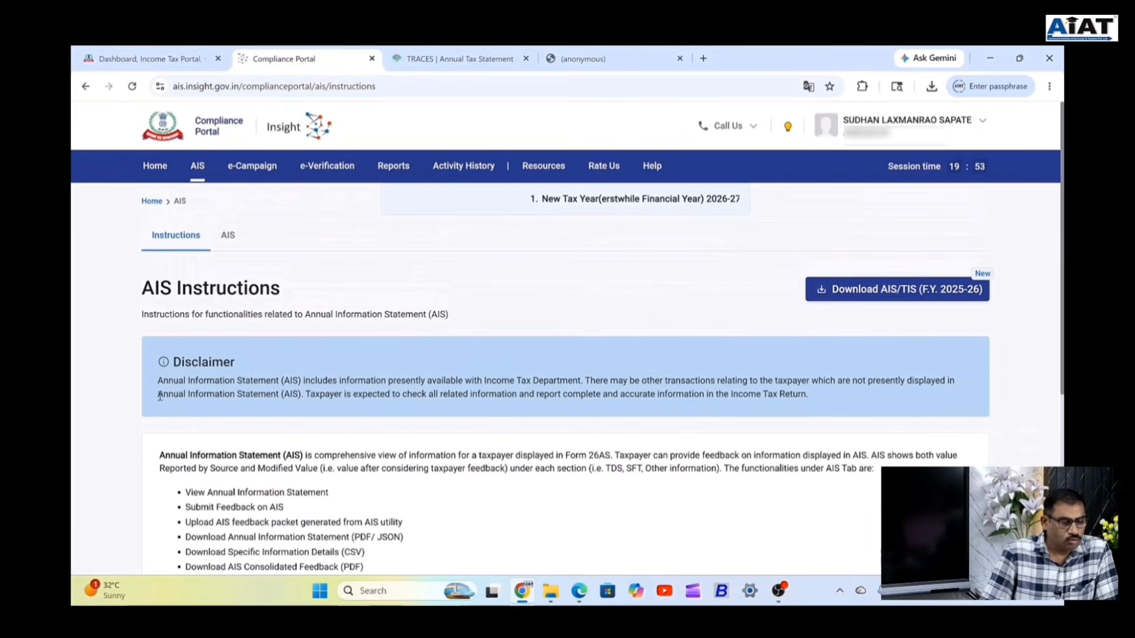
Open the F.Y. 2025-26 Taxpayer Information Summary from the AIS view.
click(227, 240)
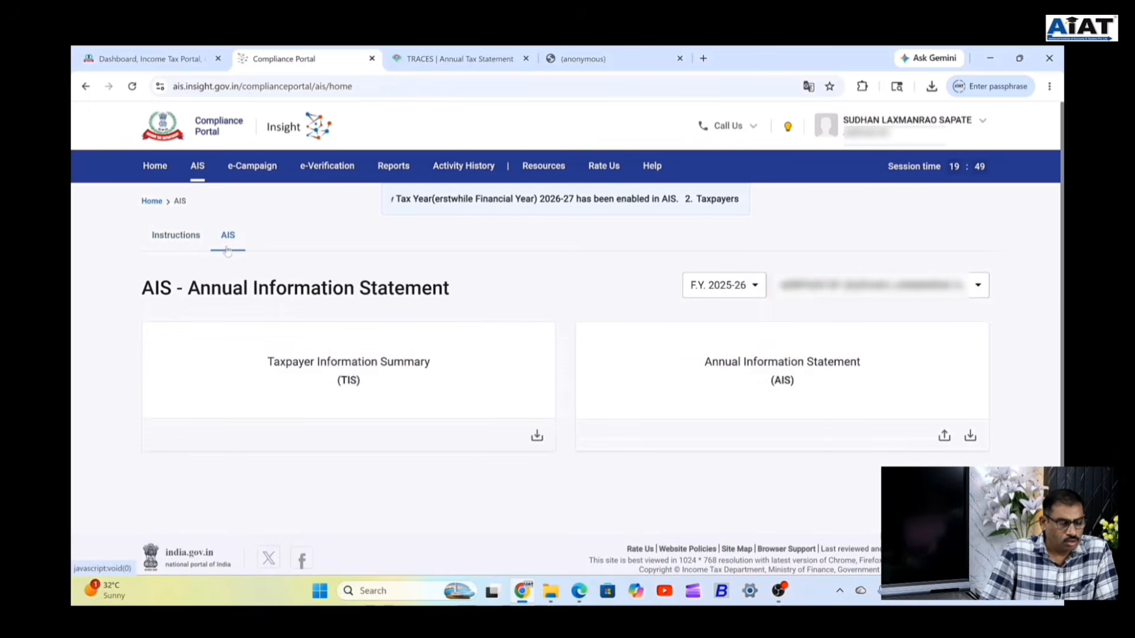
scroll(552, 408, down, 1)
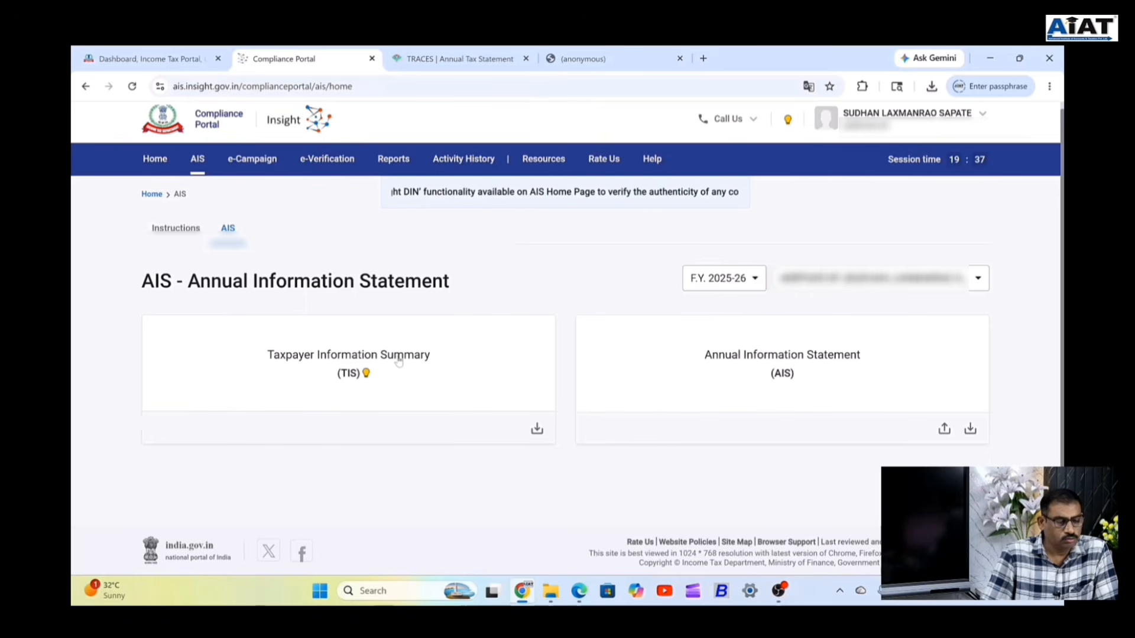
click(469, 371)
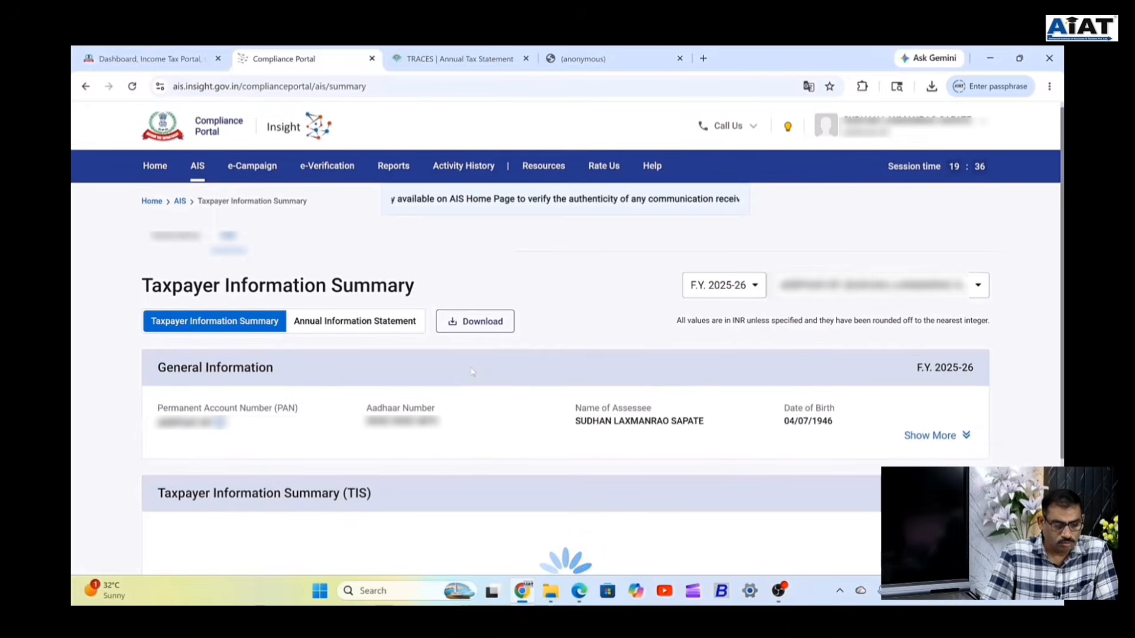
scroll(472, 371, down, 3)
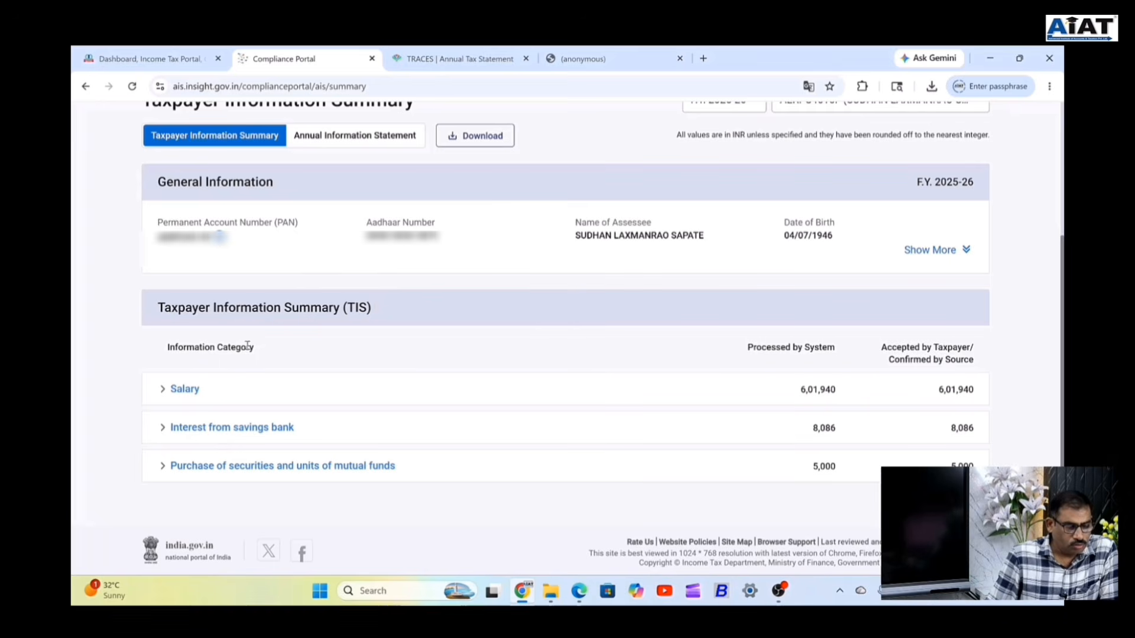
Expand the Salary row to review the 6,01,940 reported by the employer.
click(186, 390)
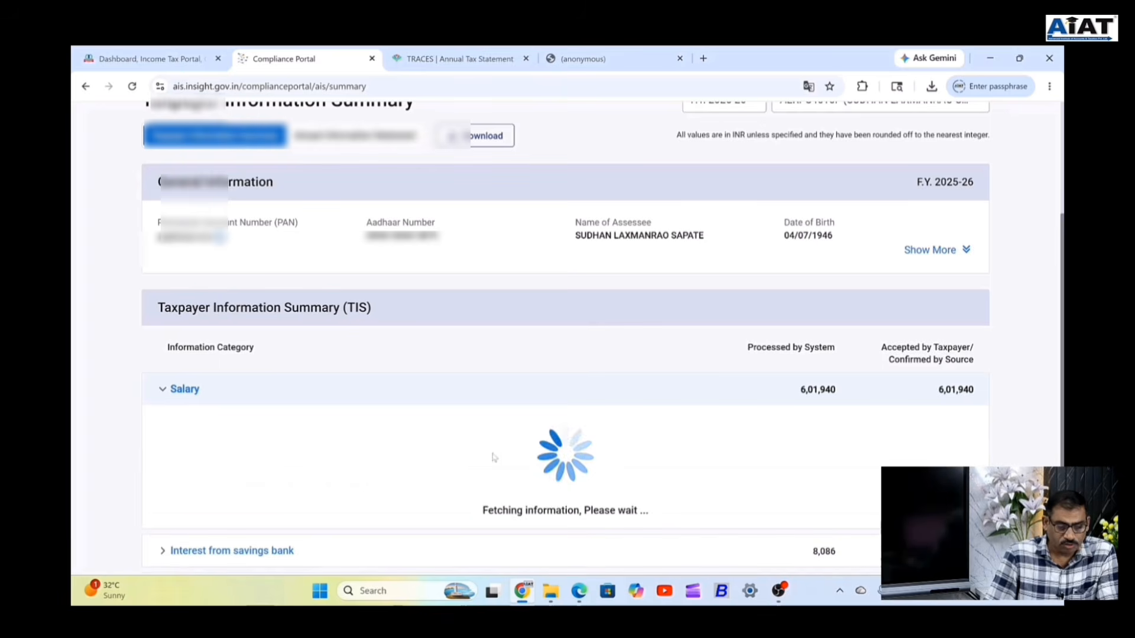
scroll(526, 452, down, 3)
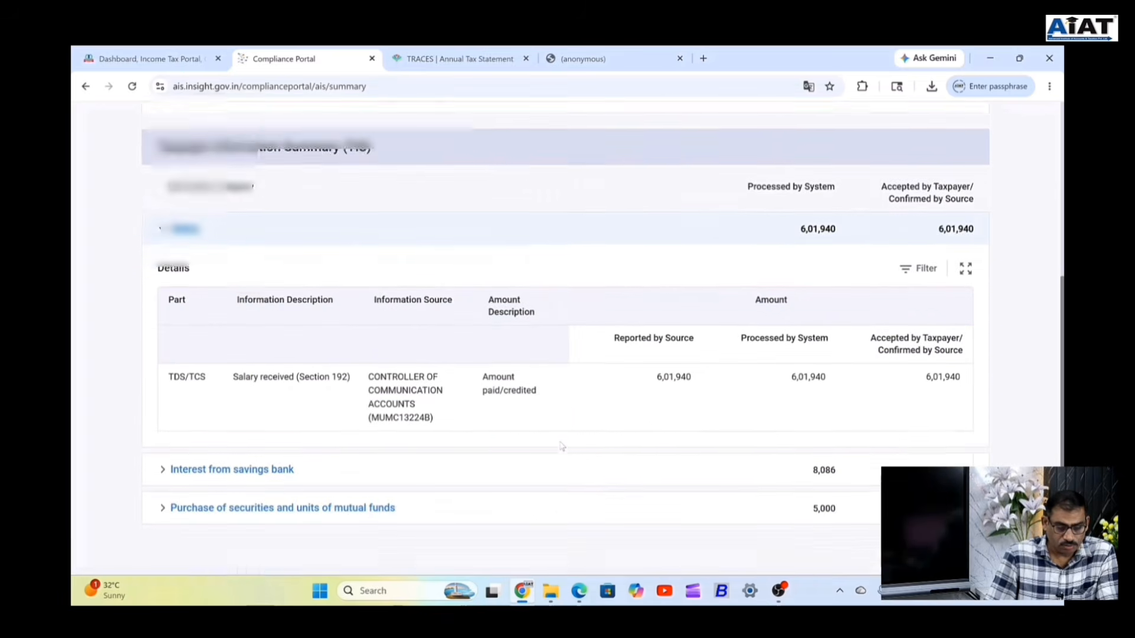
scroll(562, 446, down, 1)
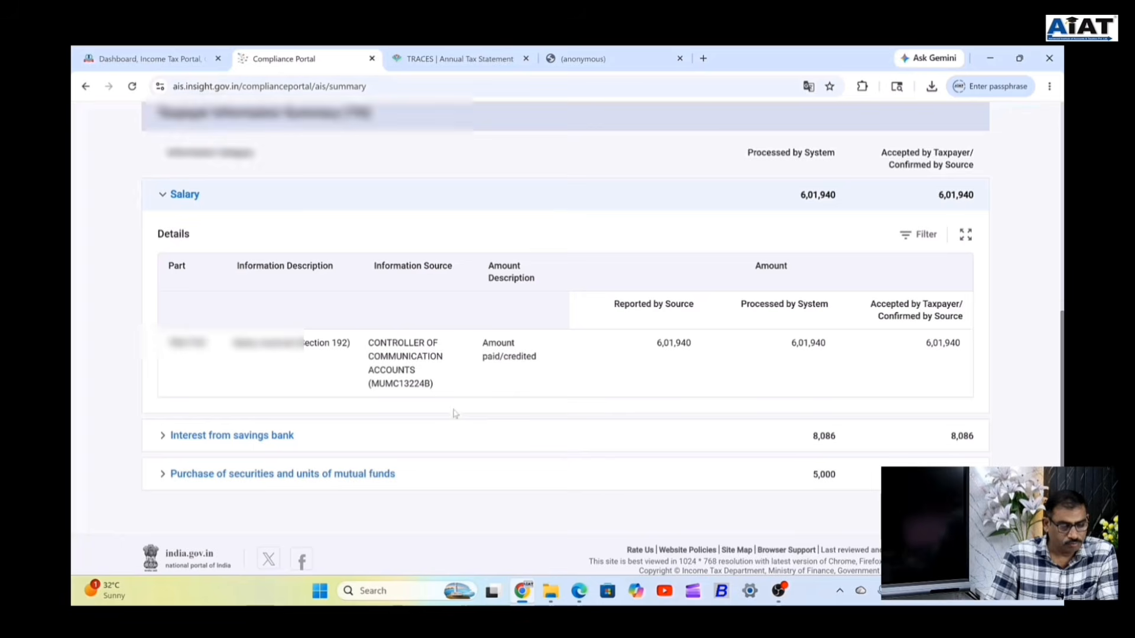
scroll(456, 413, up, 5)
scroll(566, 337, up, 3)
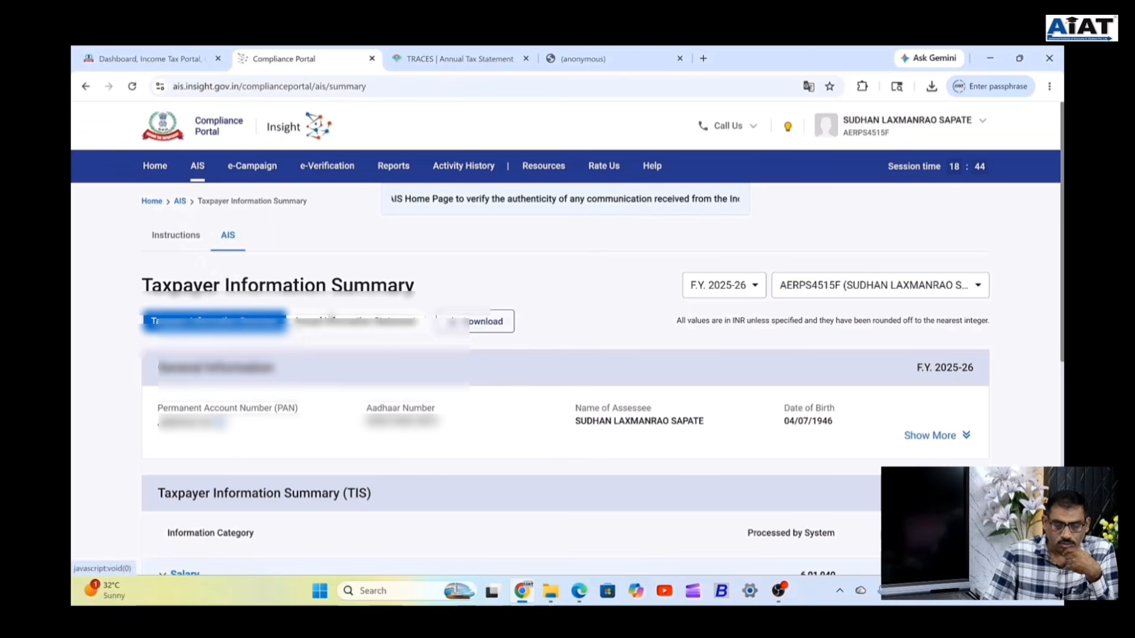
Switch back to the e-Filing dashboard and open the list of filed returns.
click(155, 64)
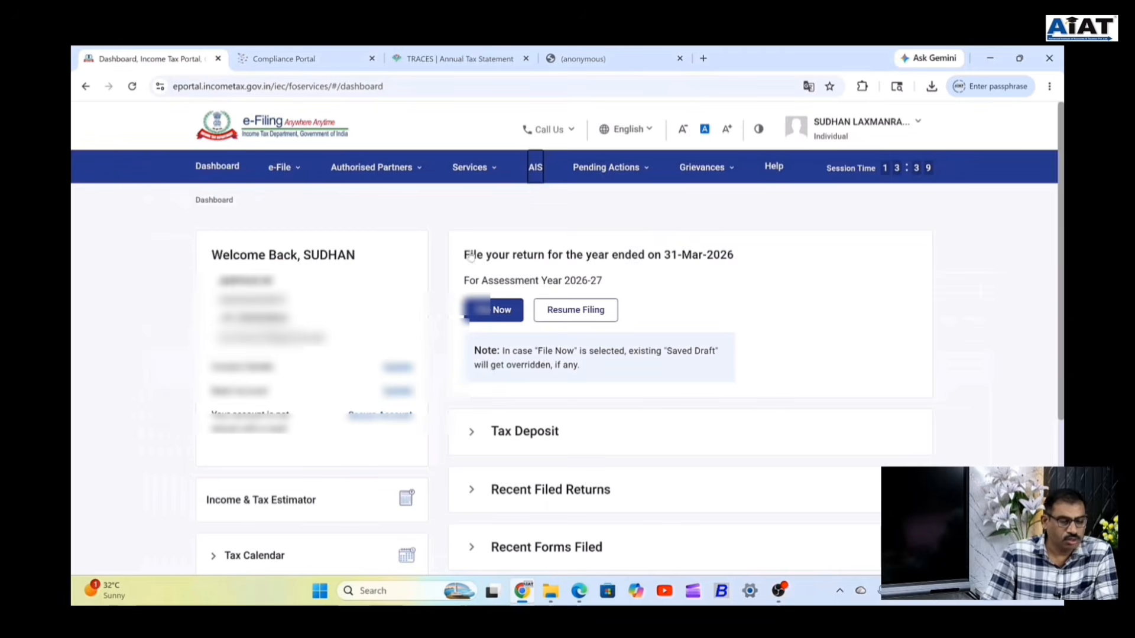
click(494, 311)
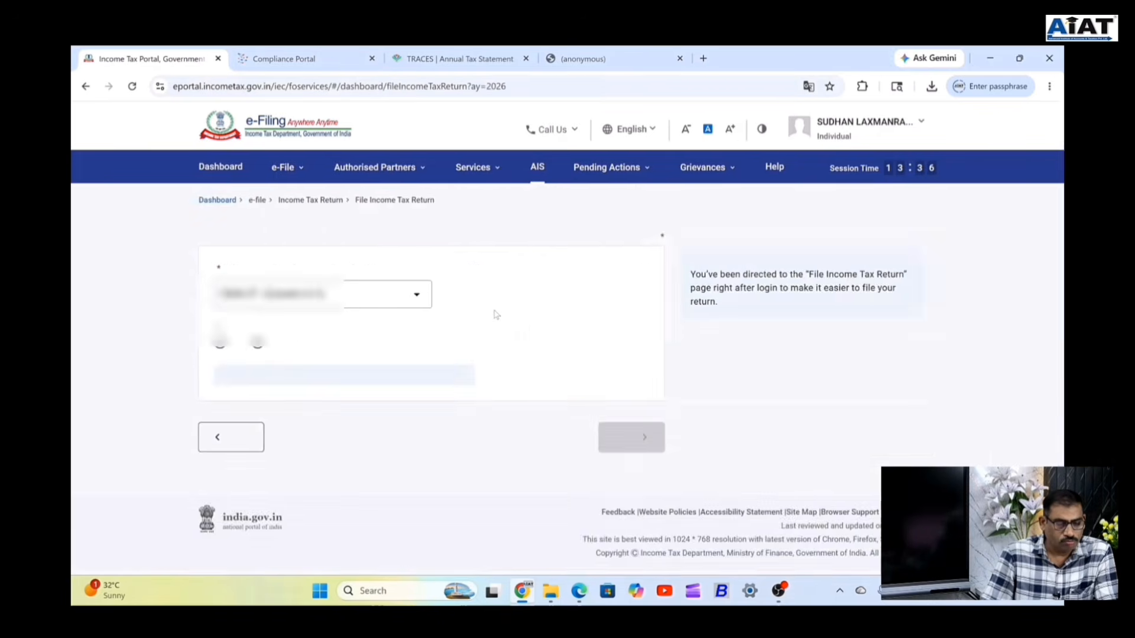
mouse_move(298, 168)
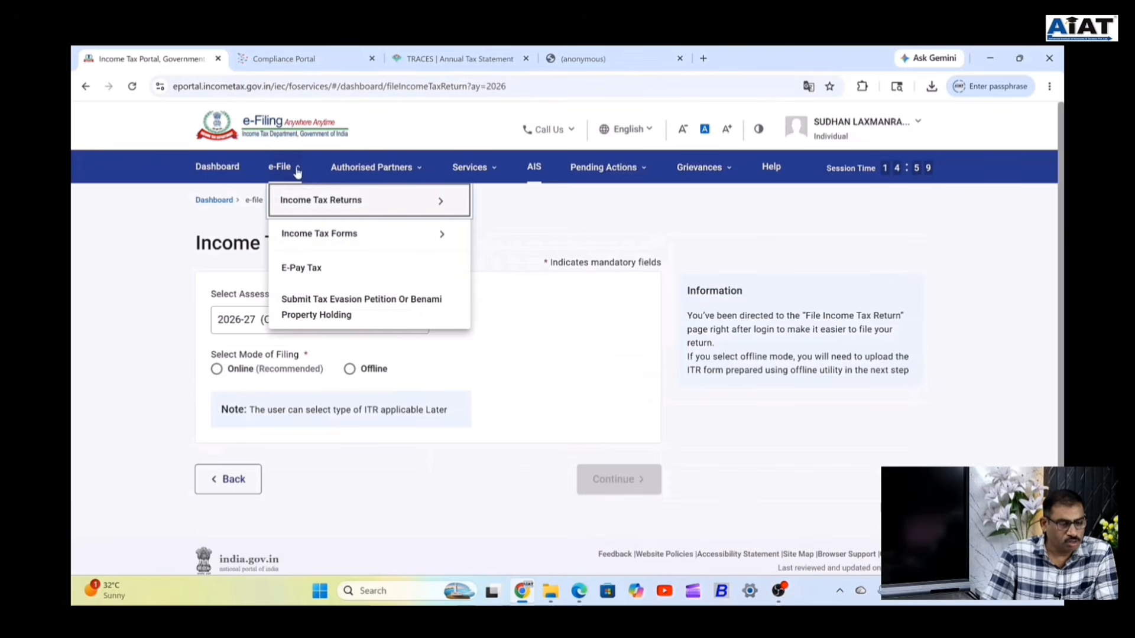
mouse_move(303, 198)
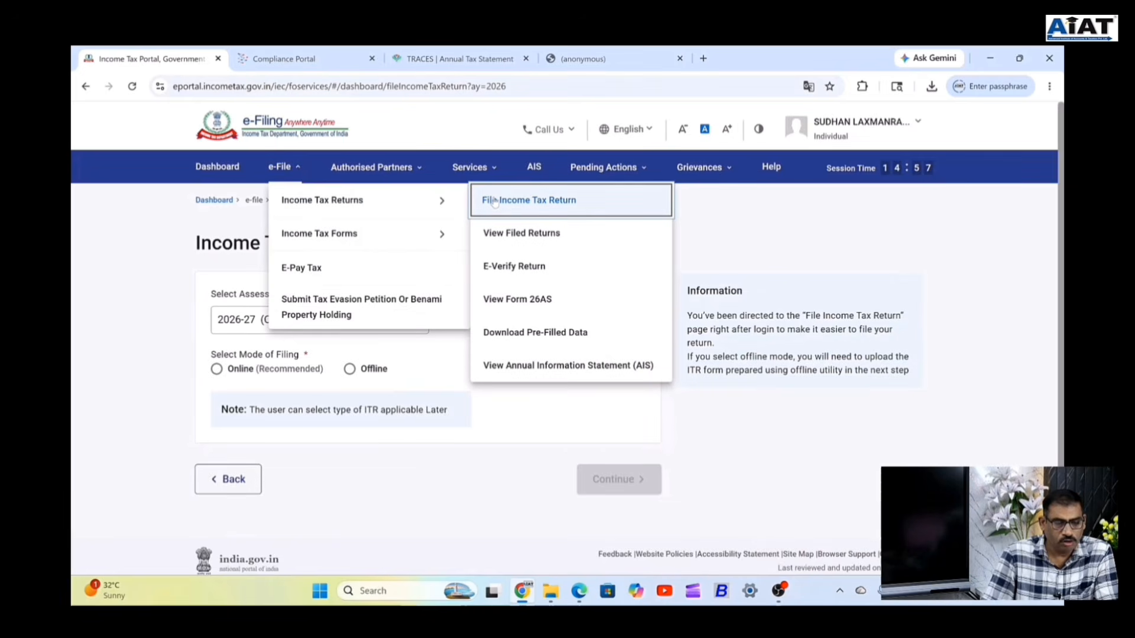
click(521, 239)
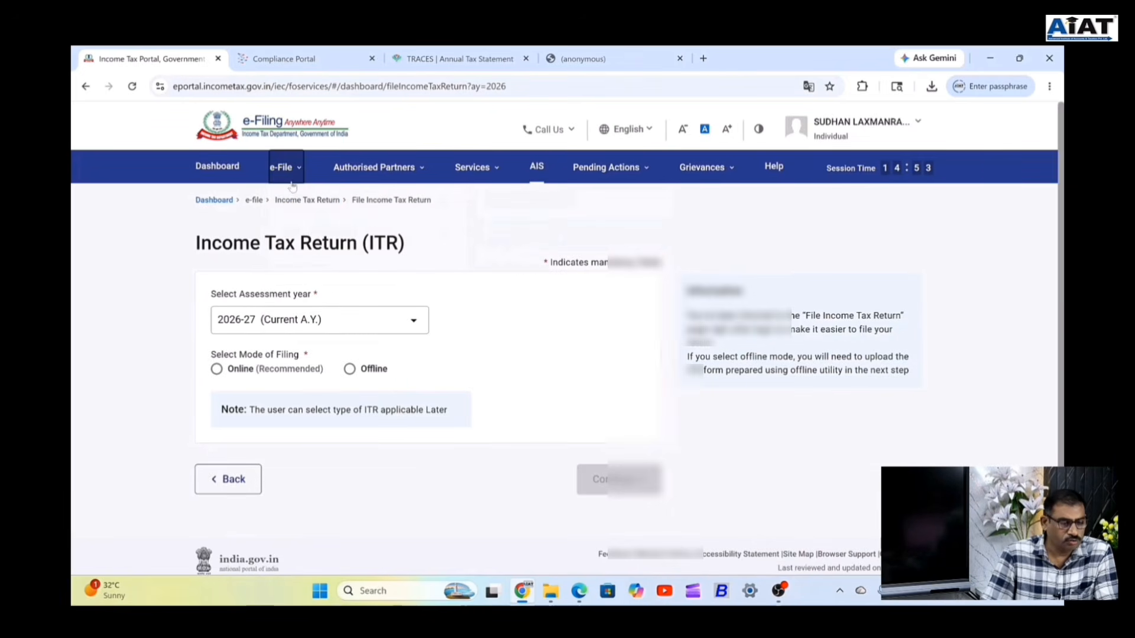
mouse_move(286, 170)
mouse_move(308, 203)
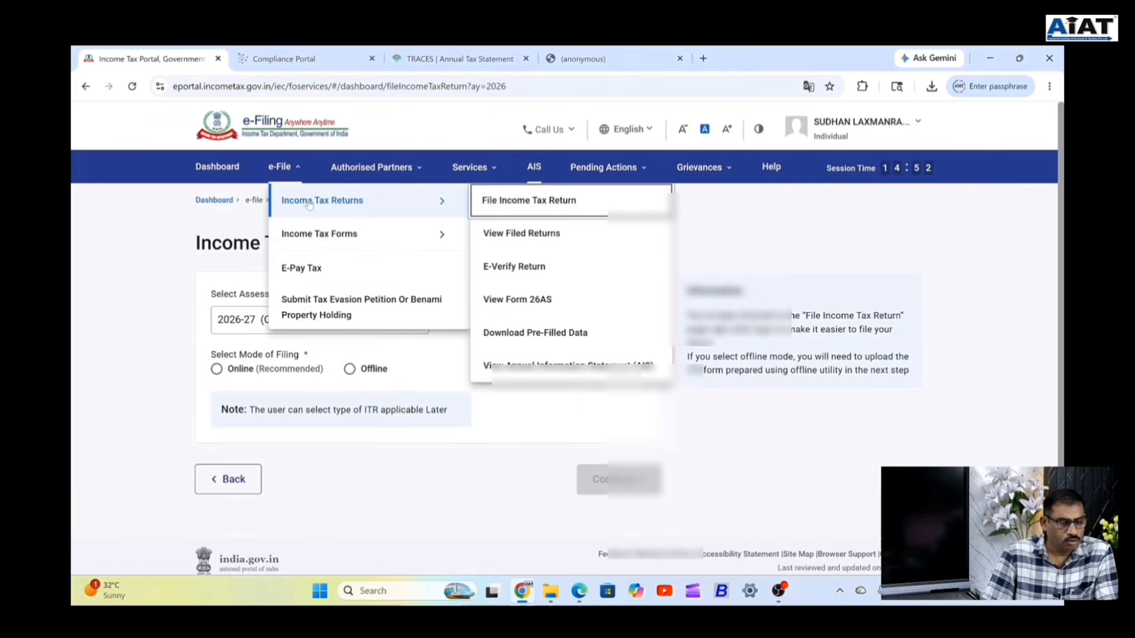
click(523, 236)
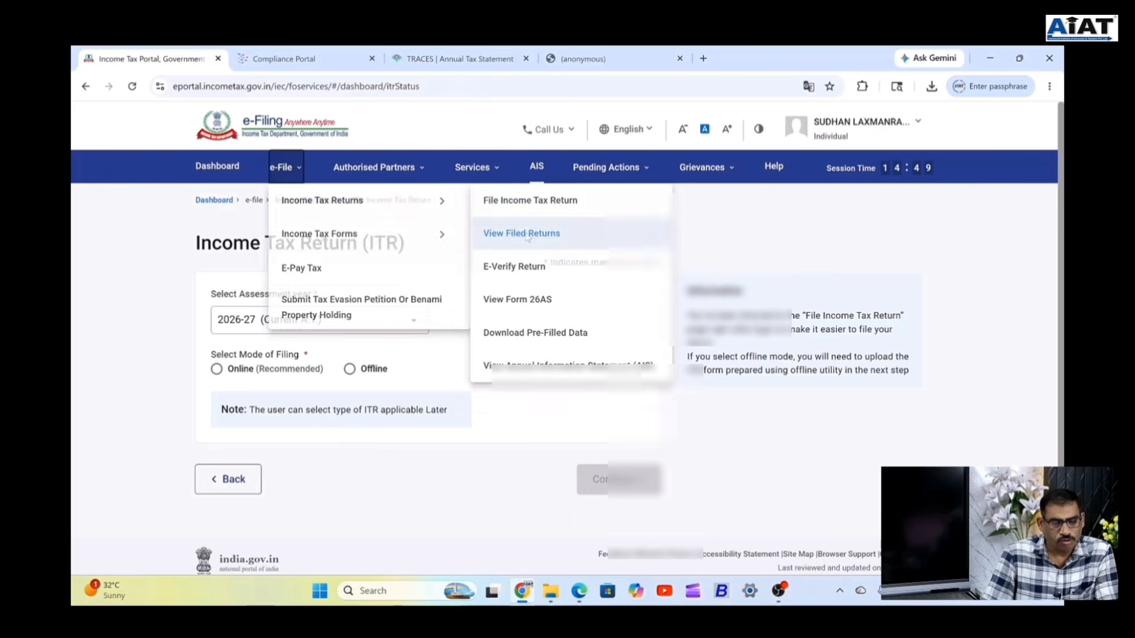
scroll(412, 341, down, 5)
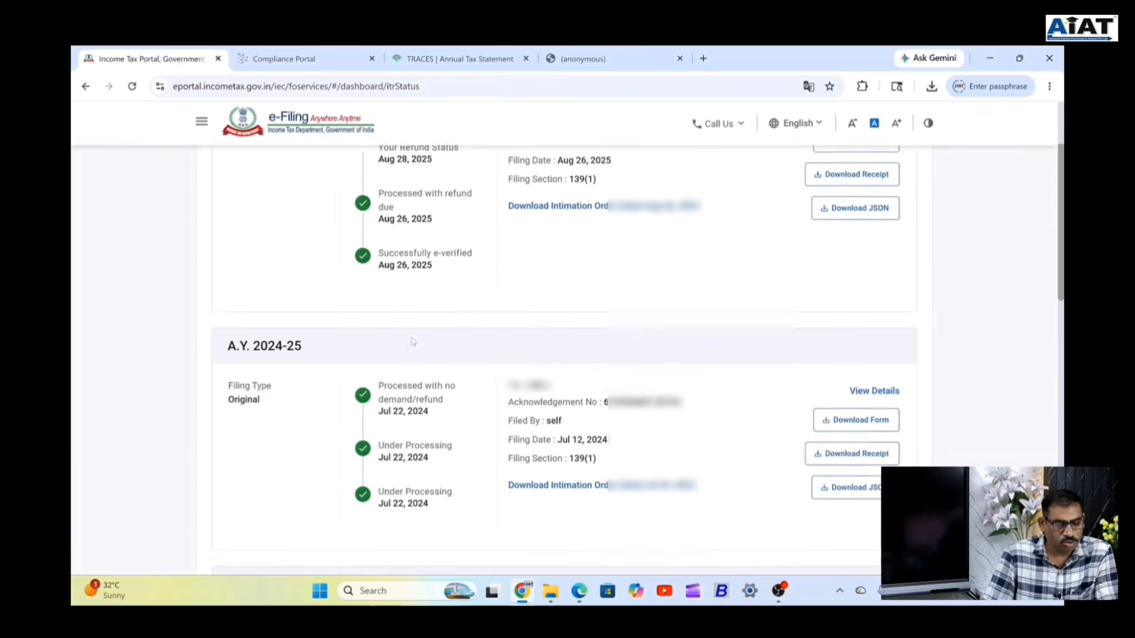
scroll(412, 341, down, 2)
scroll(777, 349, up, 3)
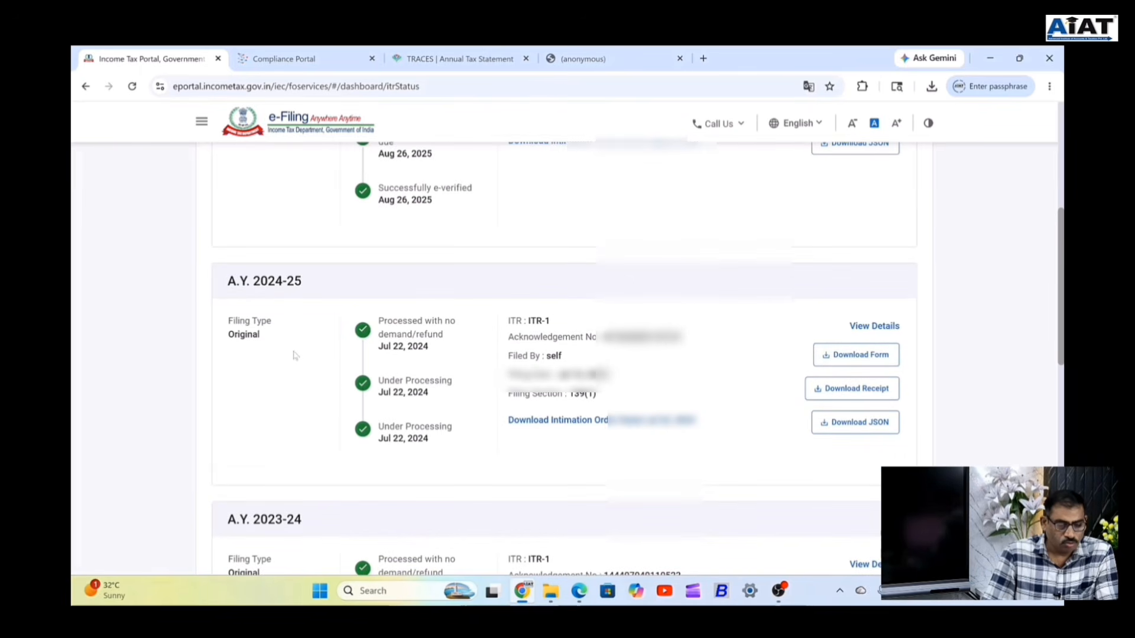
View the A.Y. 2024-25 ITR-1 details, filed Jul 12, 2024 and processed Jul 22, 2024.
click(874, 327)
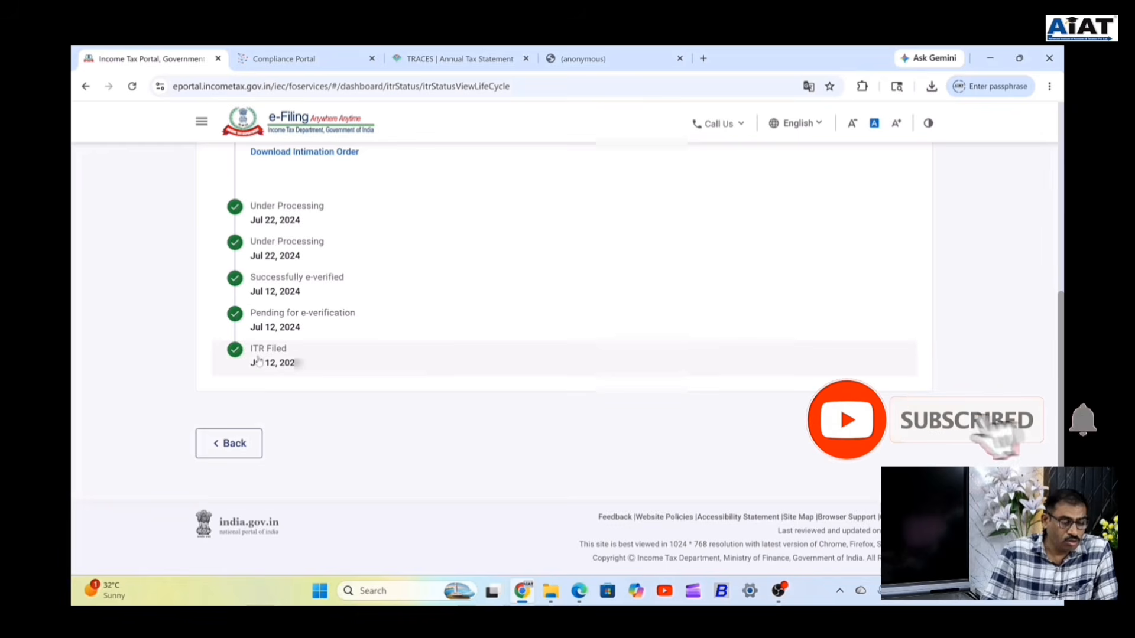
scroll(446, 352, up, 1)
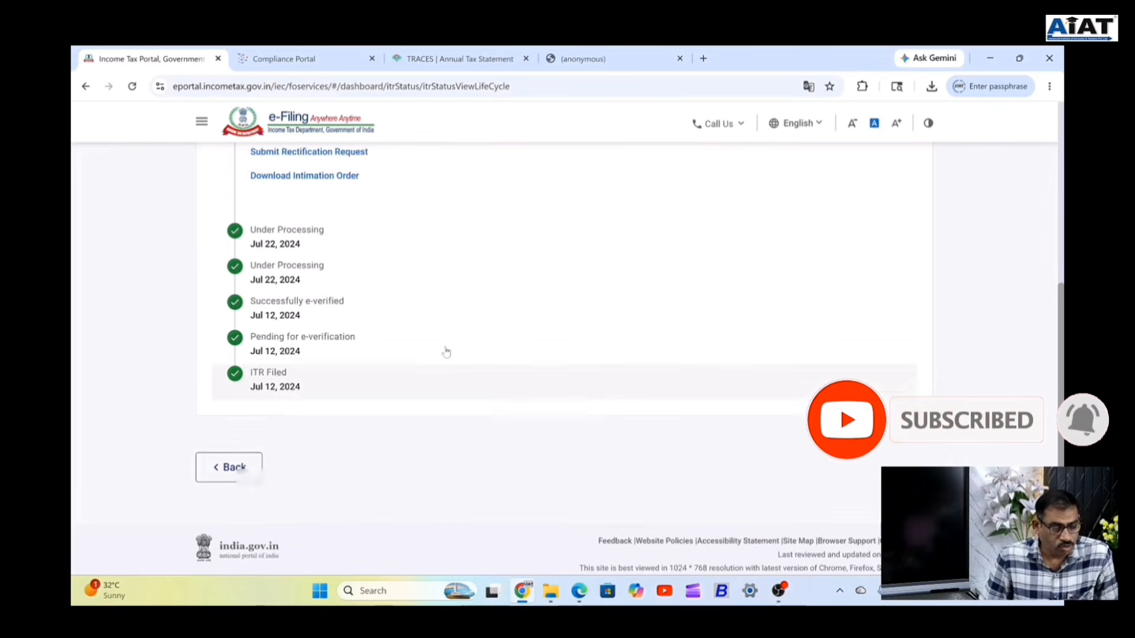
scroll(446, 352, up, 10)
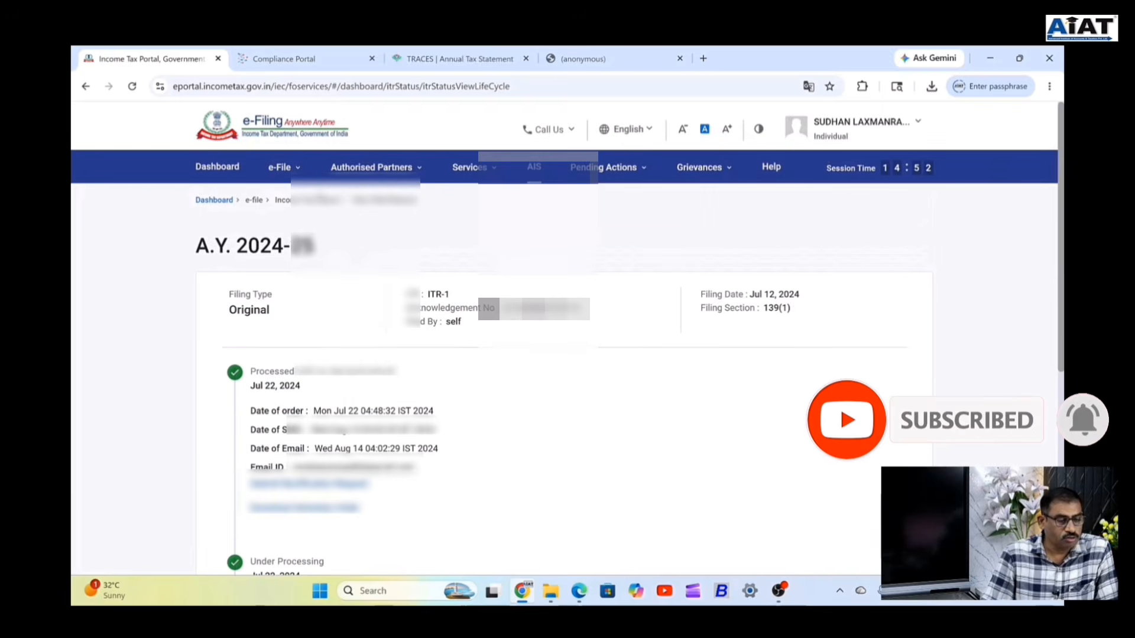
click(283, 167)
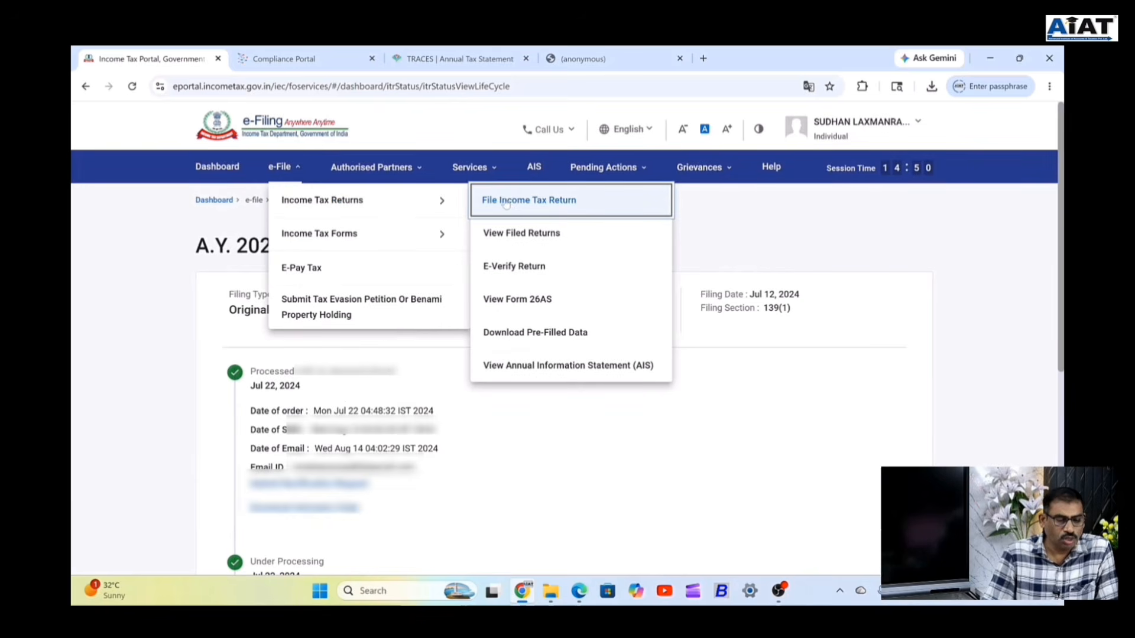
Start an online return for A.Y. 2026-27 (Current A.Y.), revealing the pending ITR-1 draft.
click(515, 203)
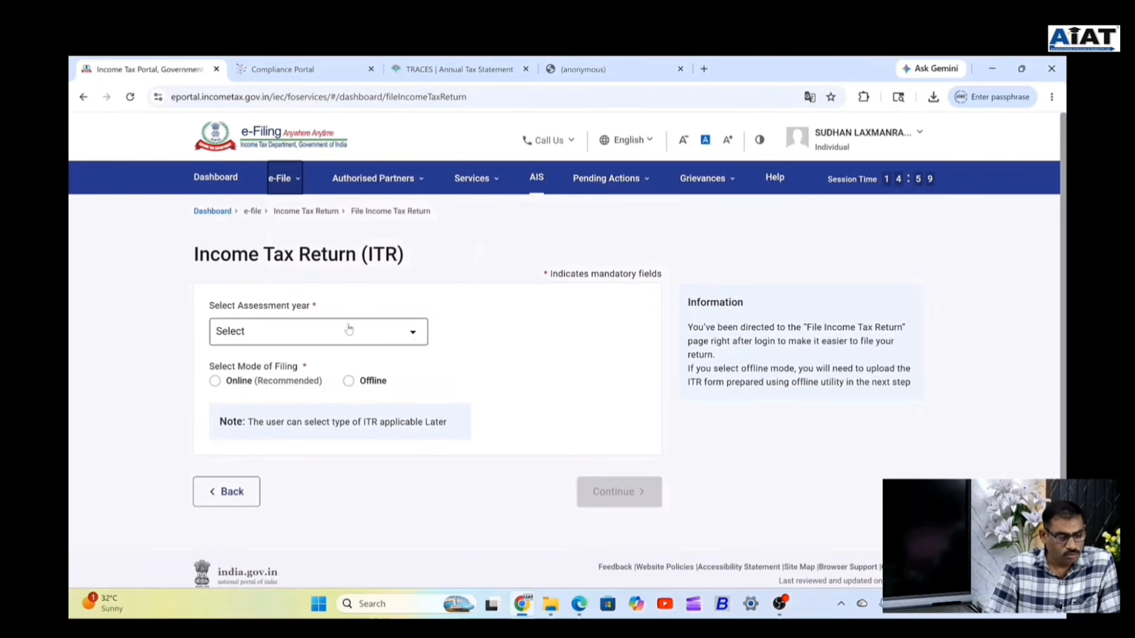
click(414, 337)
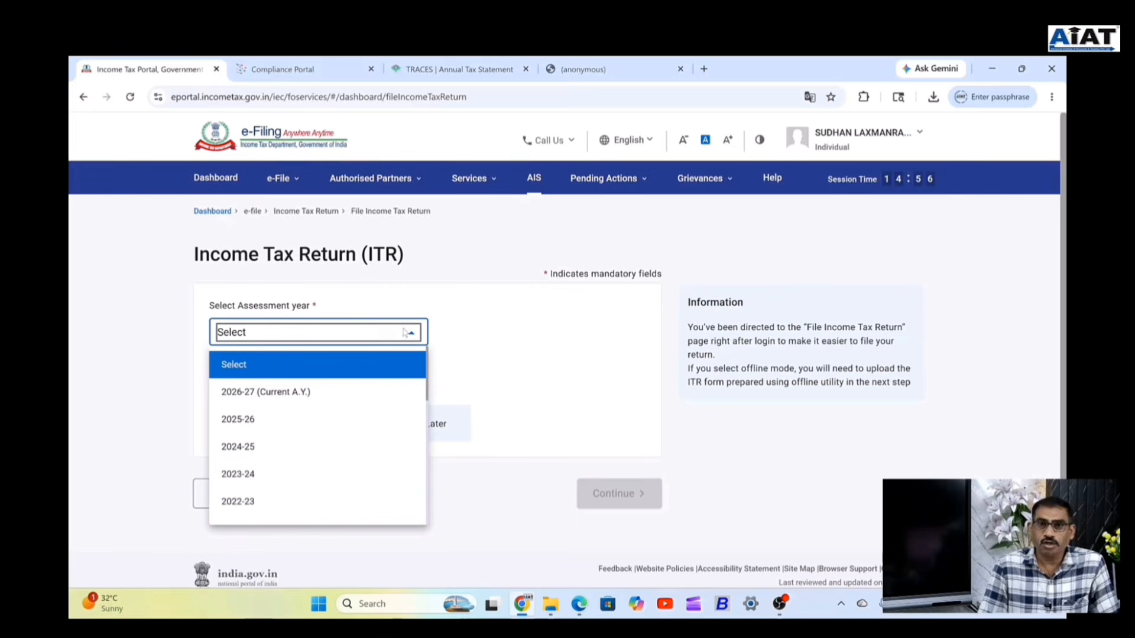
click(241, 393)
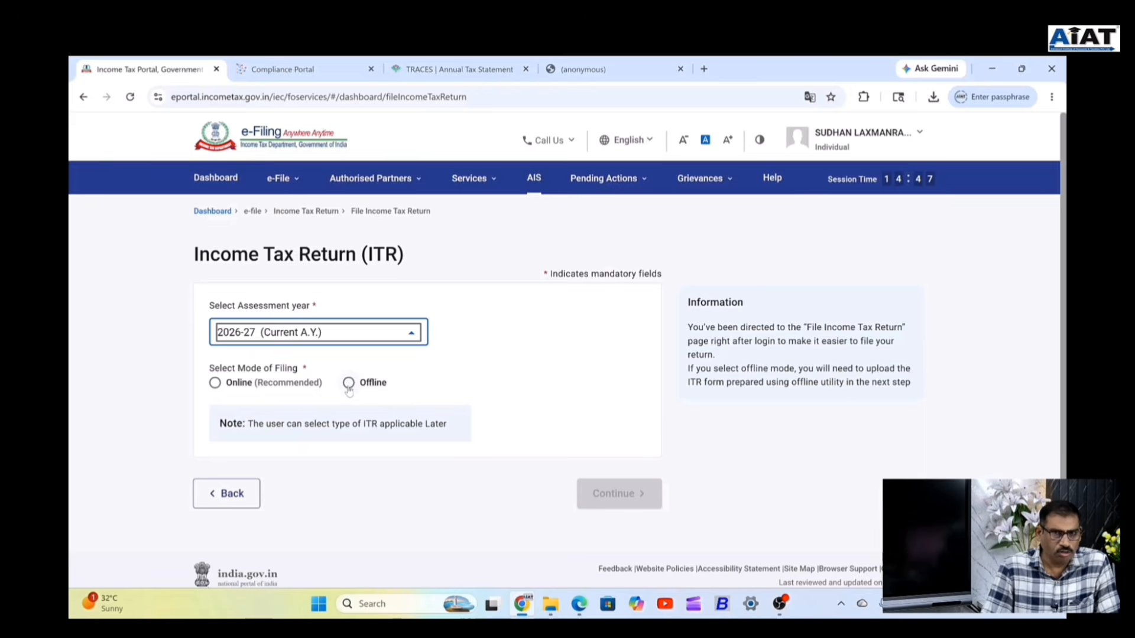
click(215, 382)
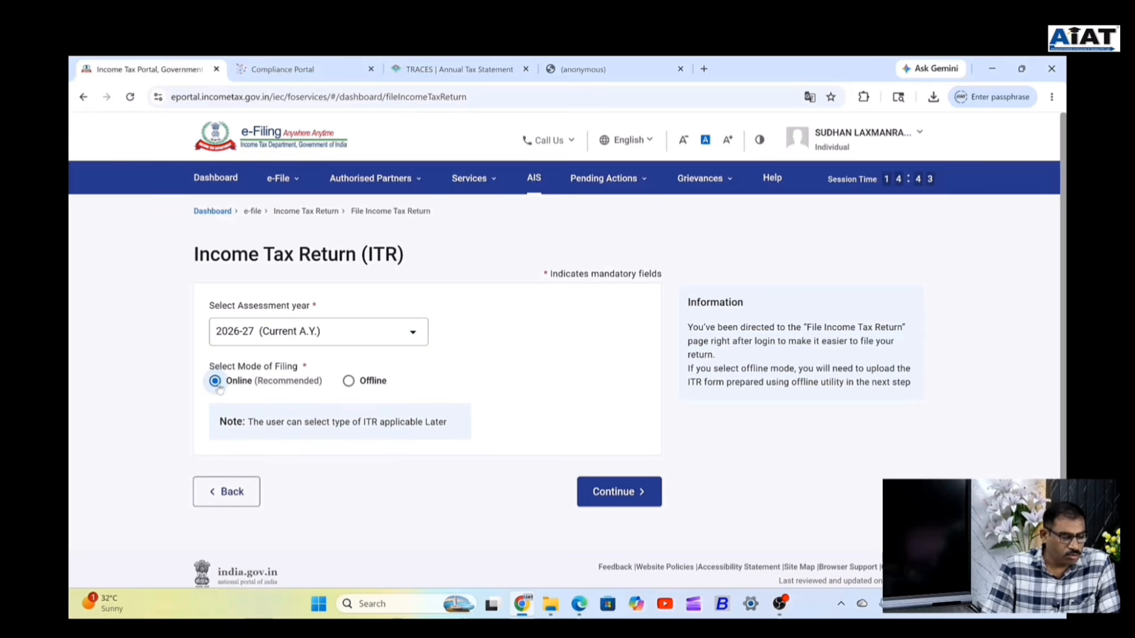
click(617, 492)
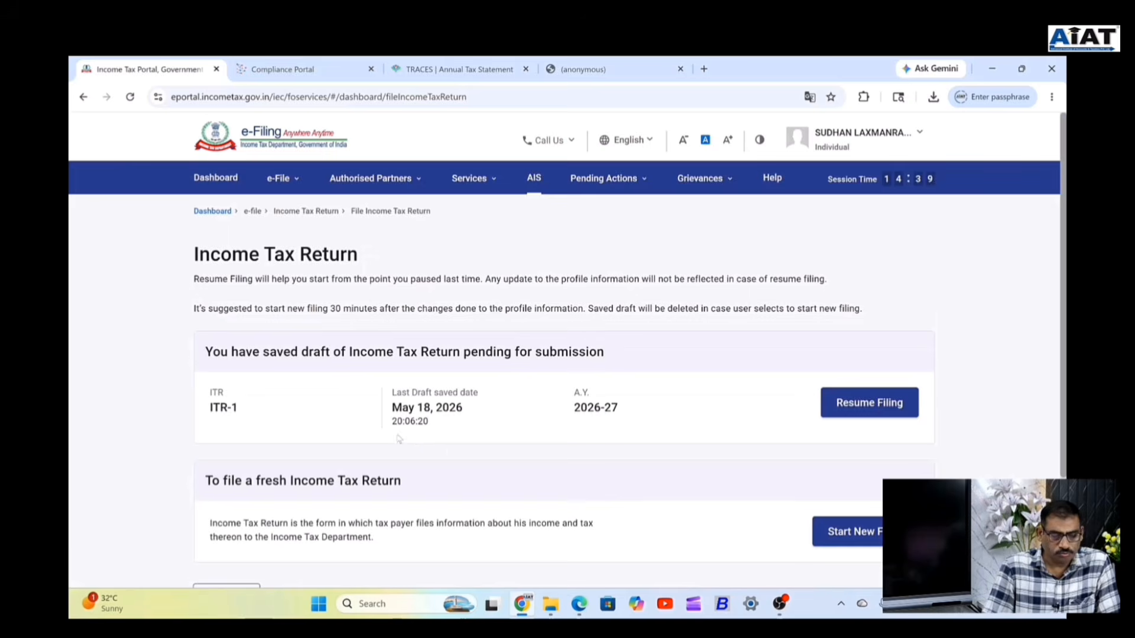
scroll(456, 446, down, 3)
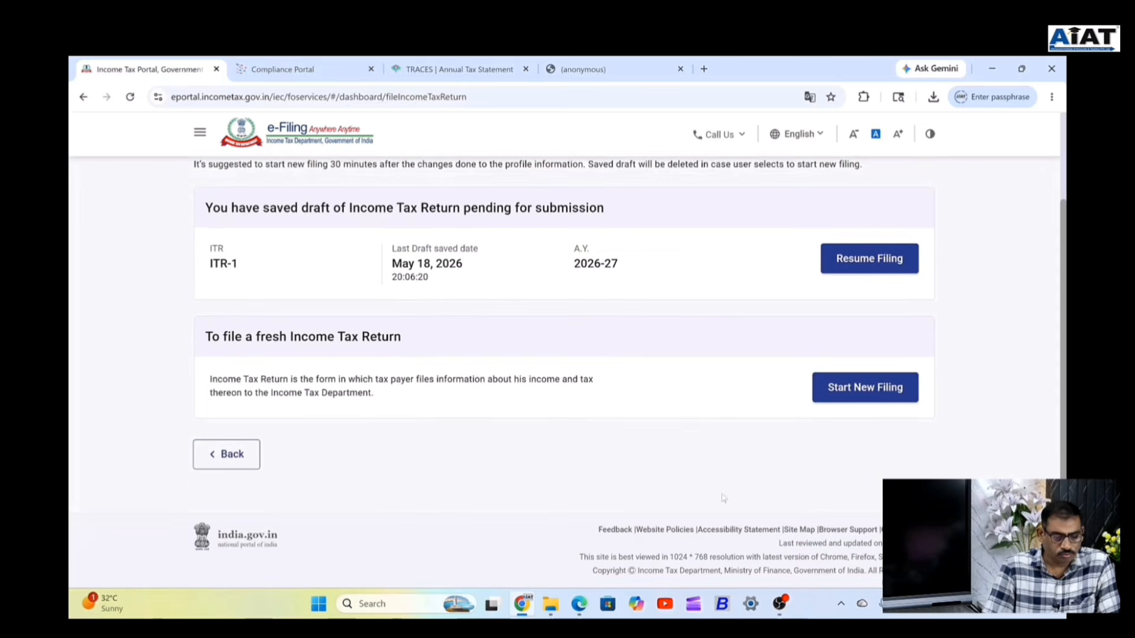
Discard the saved draft, confirm Individual status and select ITR-1 as the form.
click(864, 392)
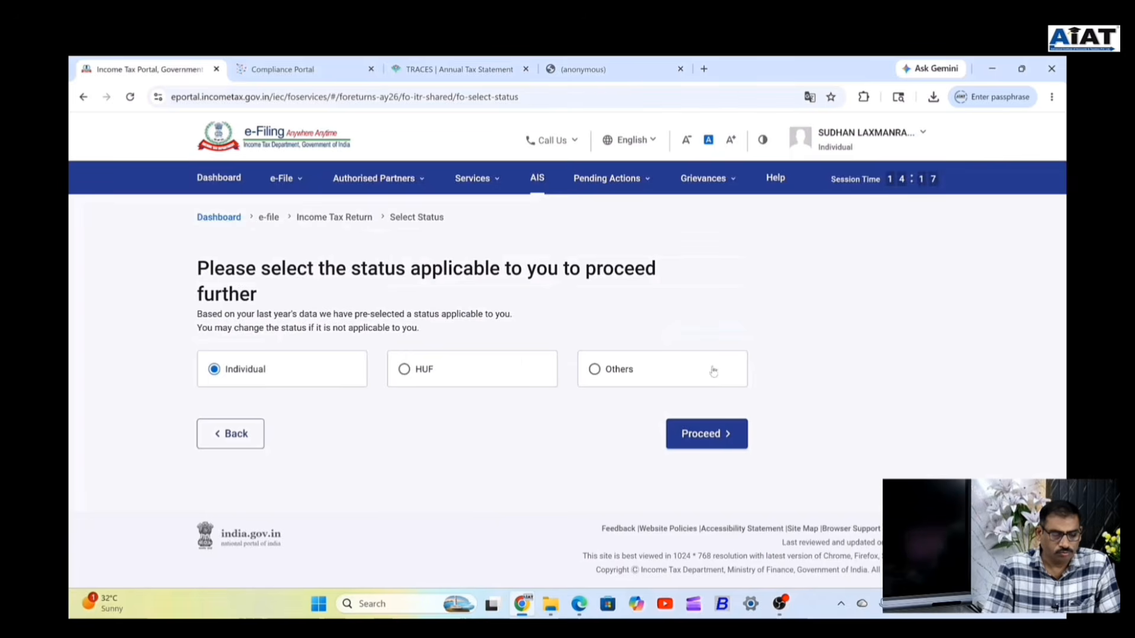
click(708, 435)
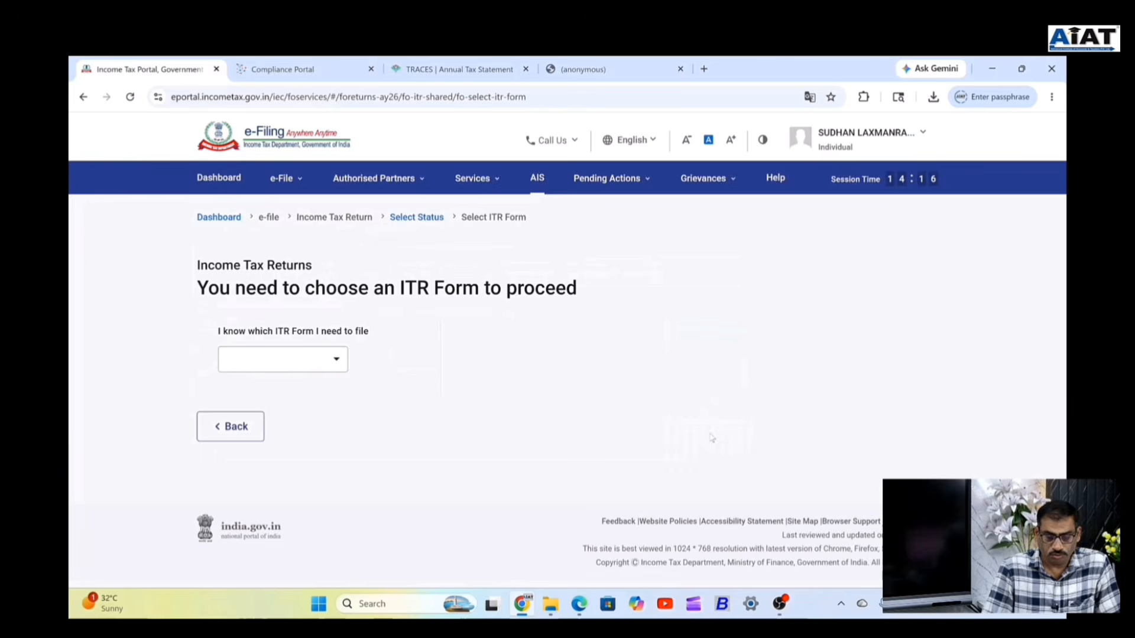
click(278, 359)
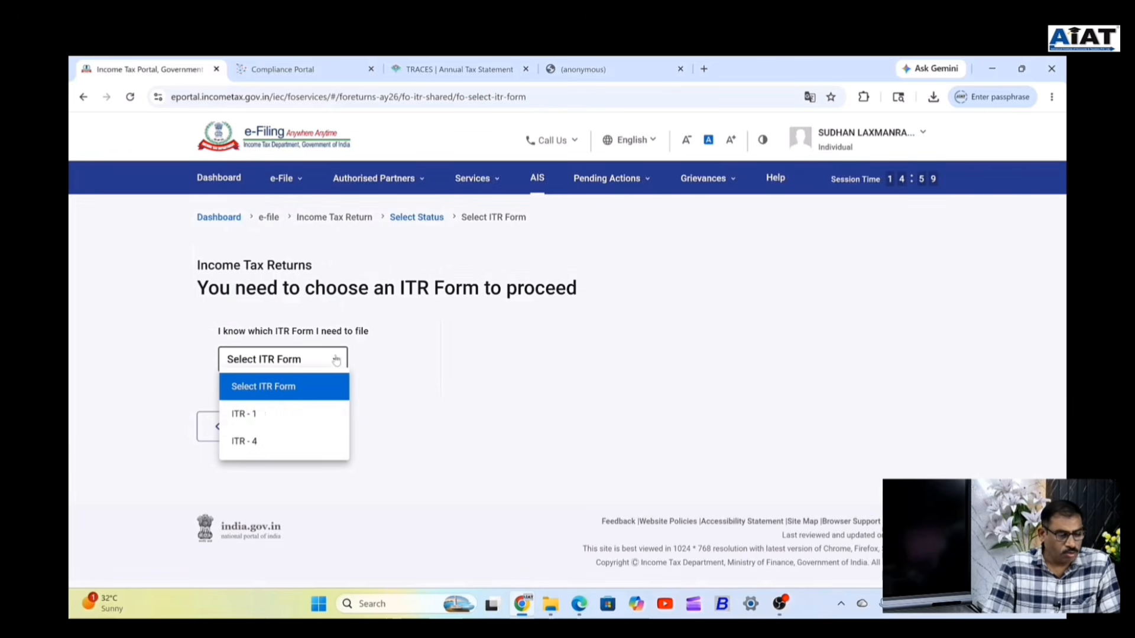
click(267, 414)
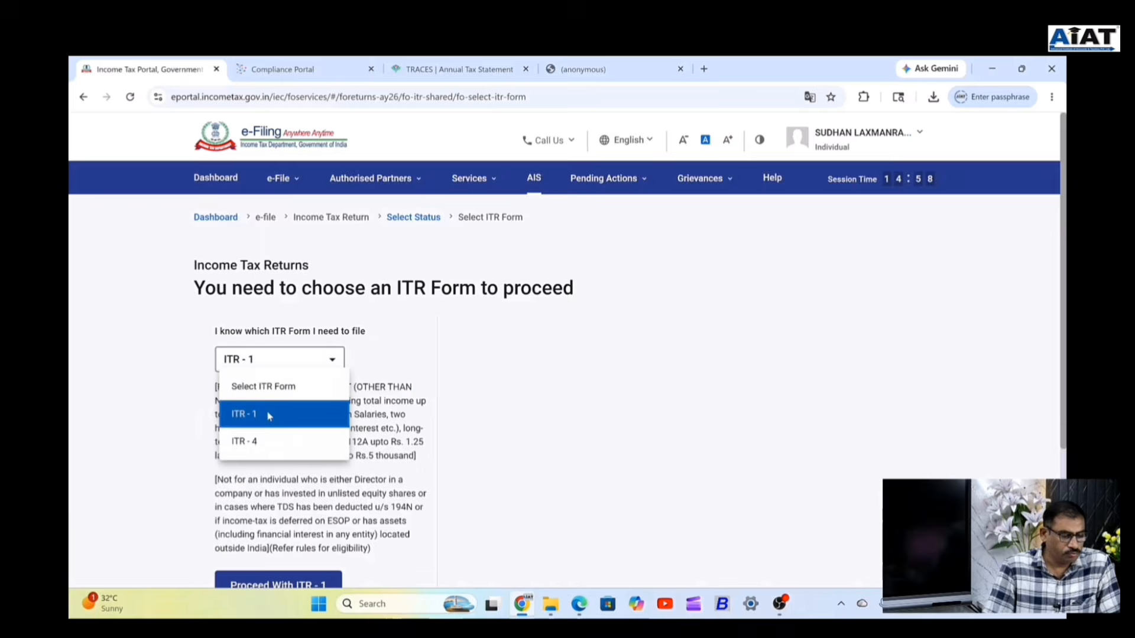
scroll(307, 354, down, 3)
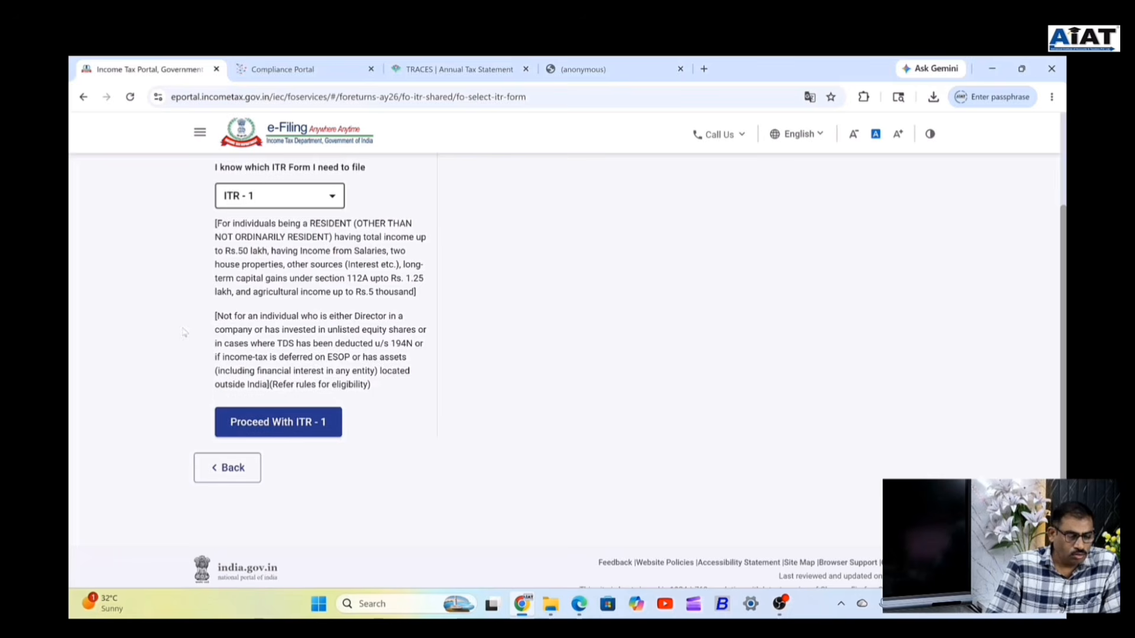
Highlight and read through the ITR-1 eligibility description paragraphs.
drag(217, 318, 279, 329)
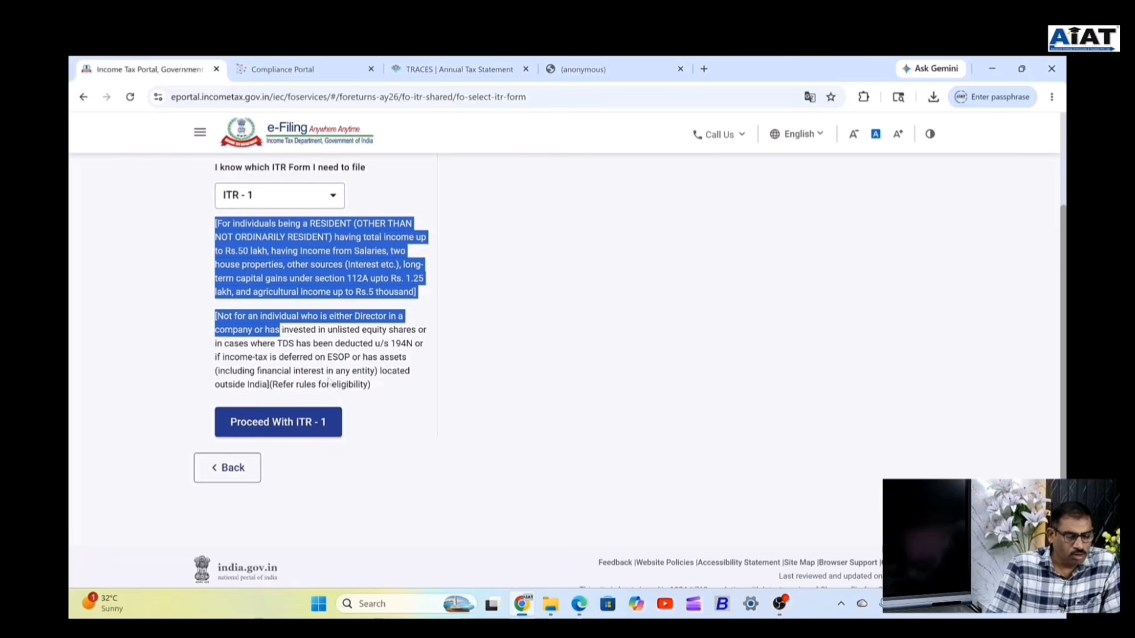
drag(329, 383, 226, 324)
click(374, 390)
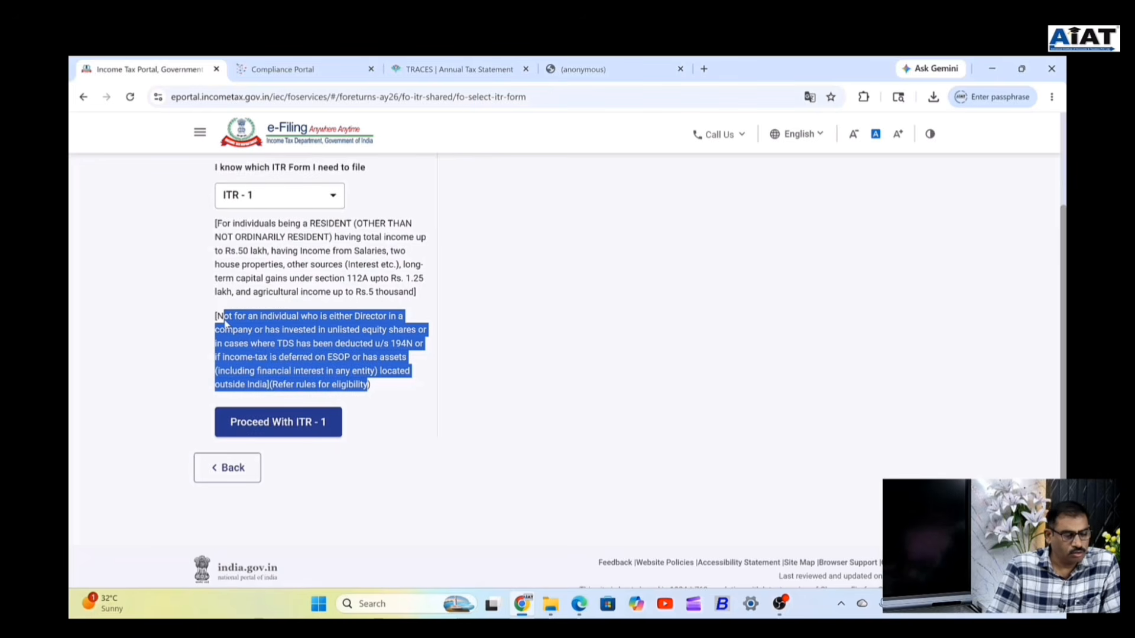
Proceed with ITR-1, acknowledge the new tax regime notice, and start the return.
click(288, 428)
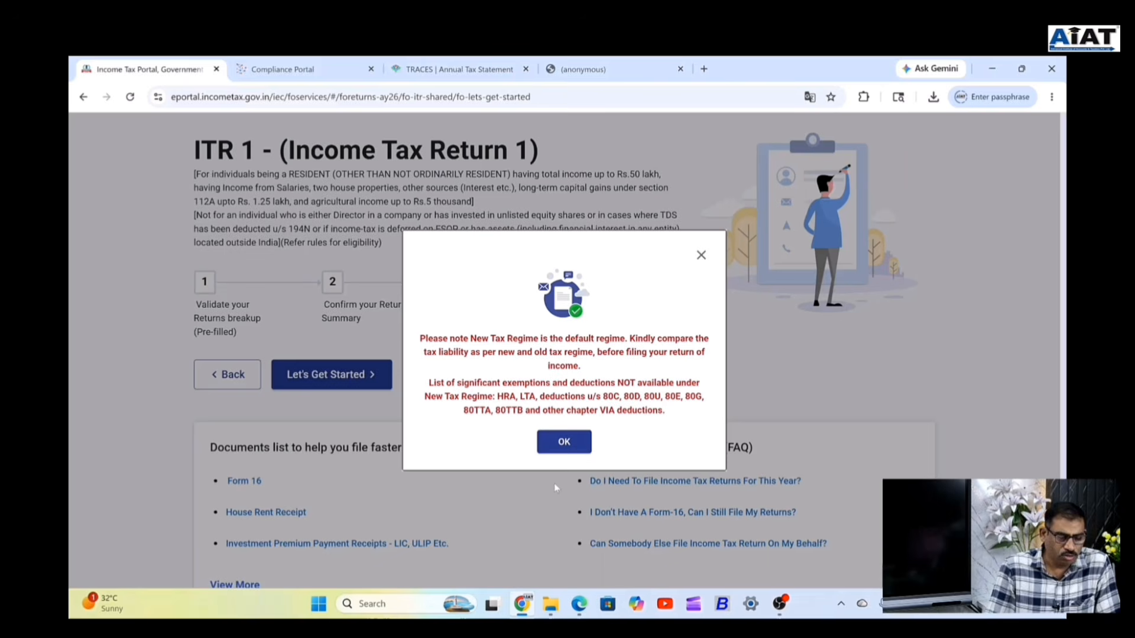
click(565, 443)
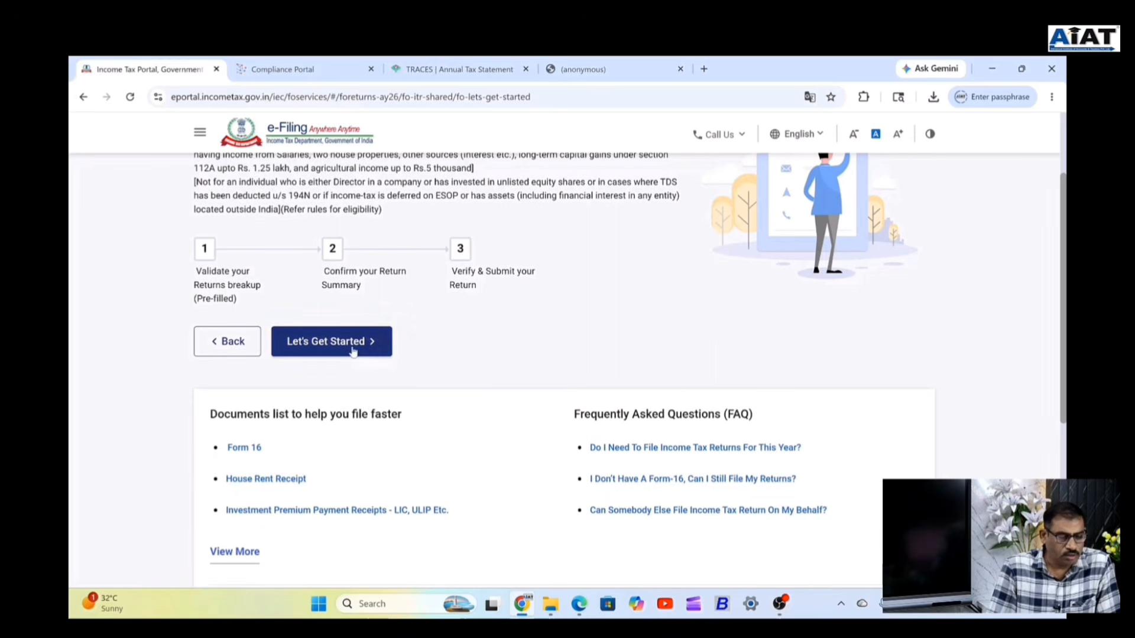
scroll(426, 371, up, 3)
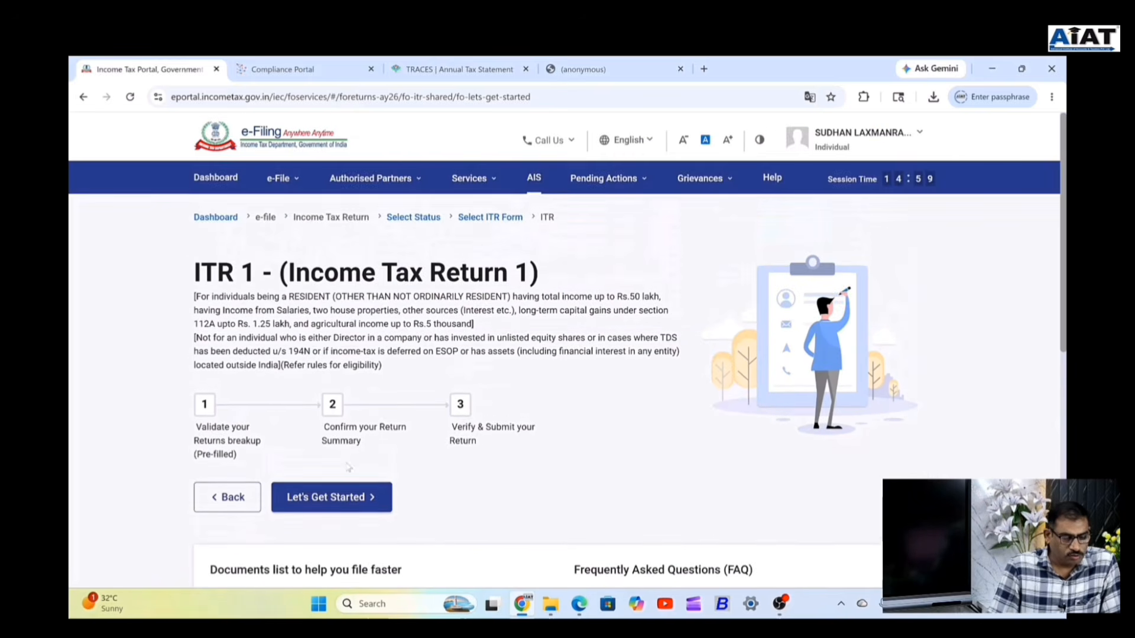
scroll(361, 485, down, 2)
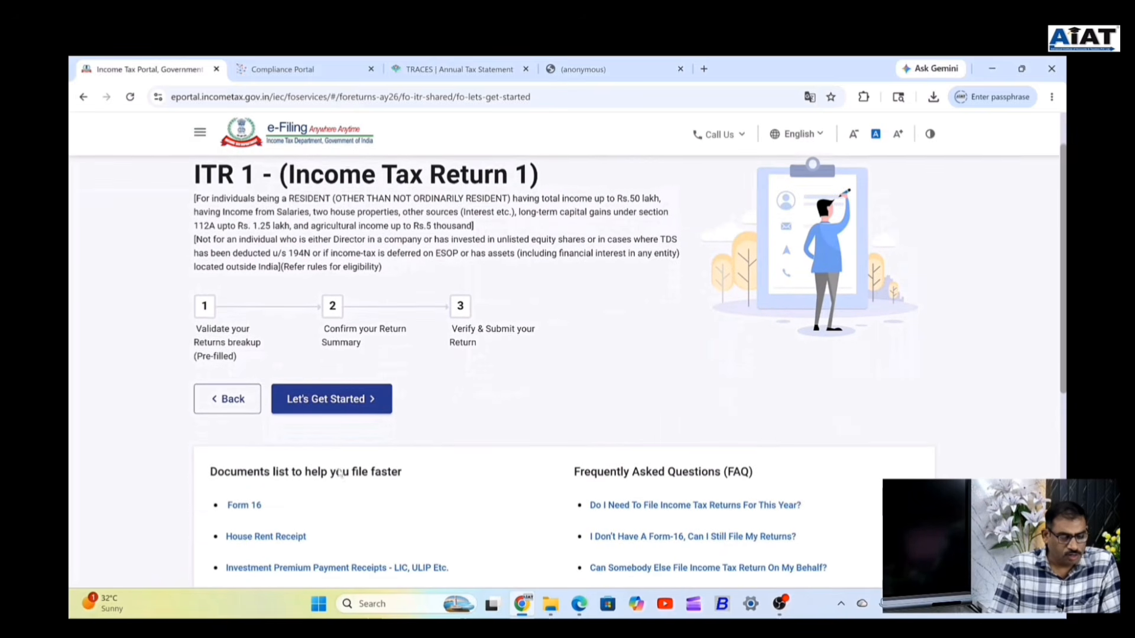
click(327, 412)
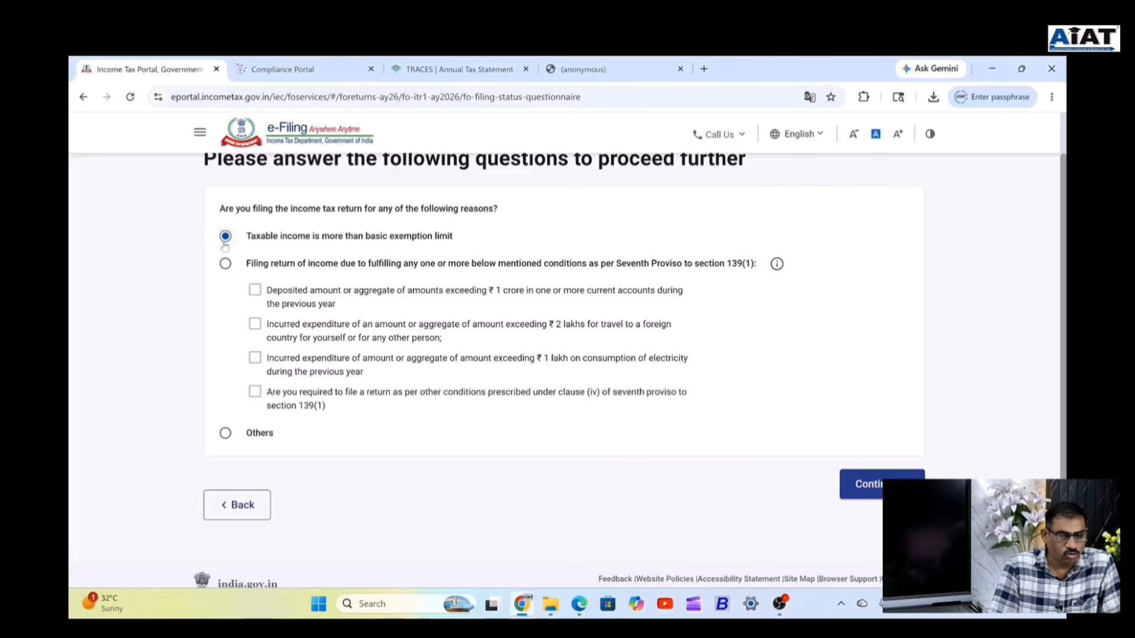
Continue with 'Taxable income is more than basic exemption limit' and acknowledge the pre-filled data notice.
click(864, 484)
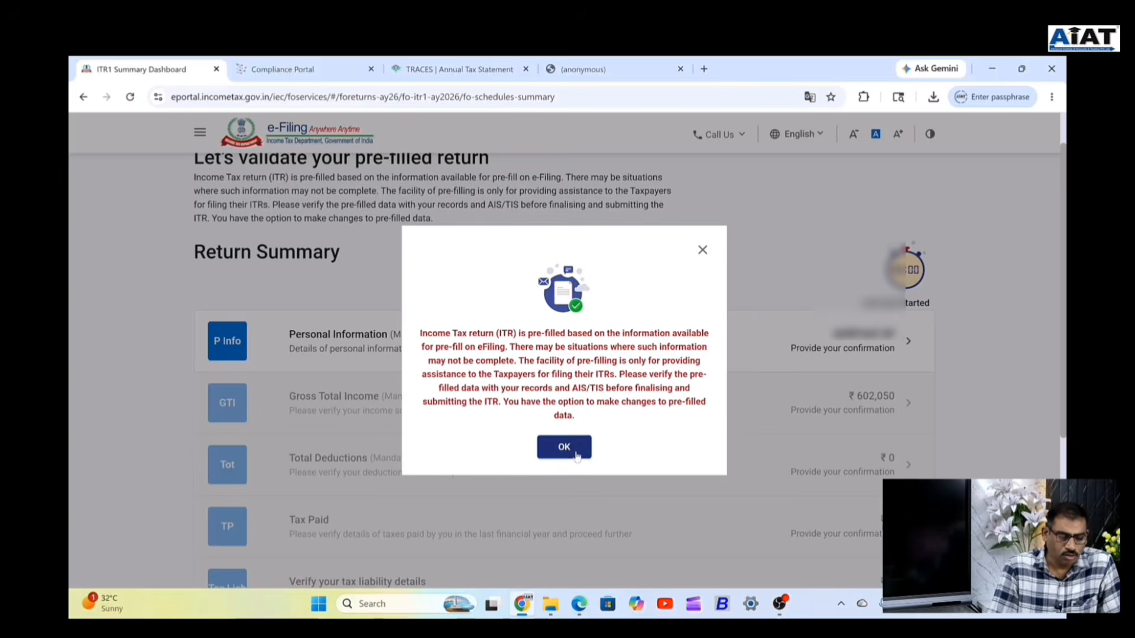
click(576, 447)
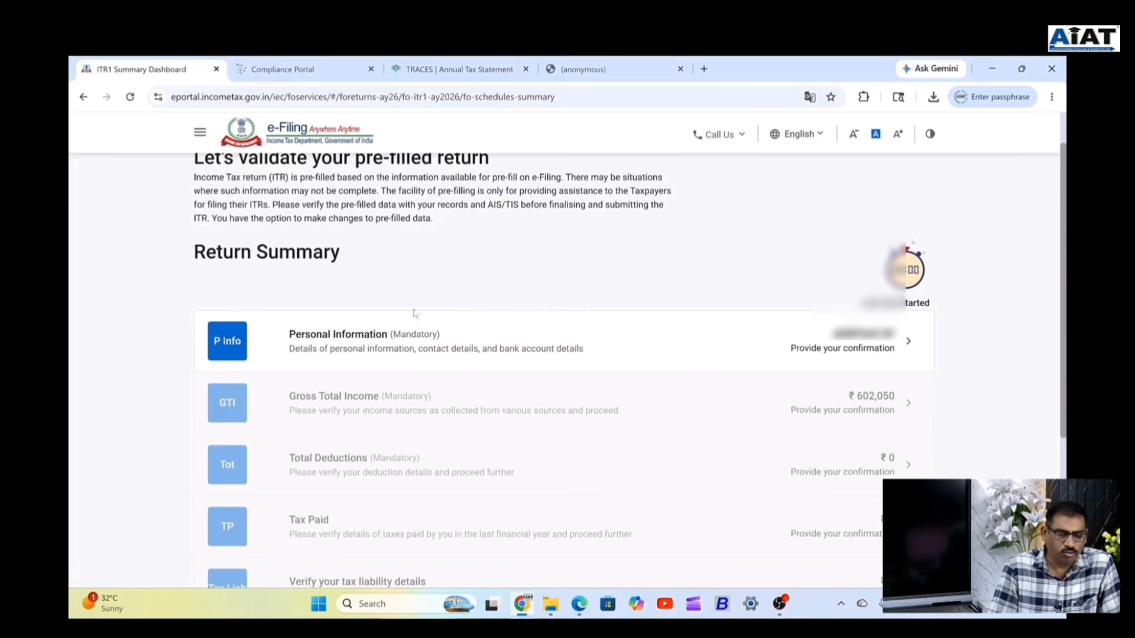
scroll(472, 355, down, 1)
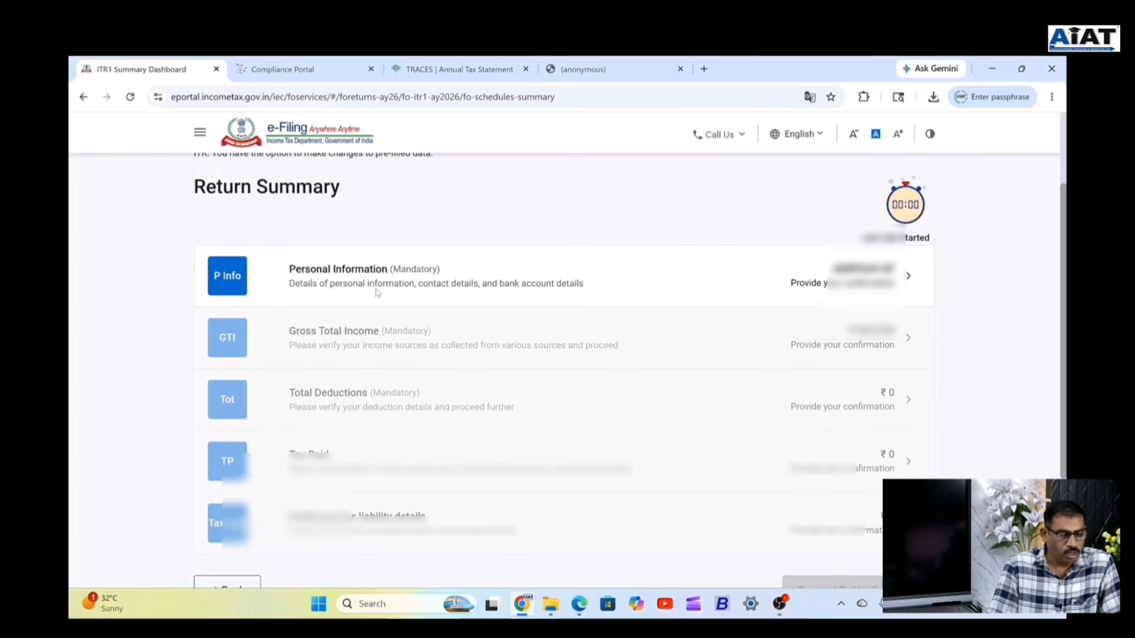
Open Personal Information and start editing the contact details.
click(396, 283)
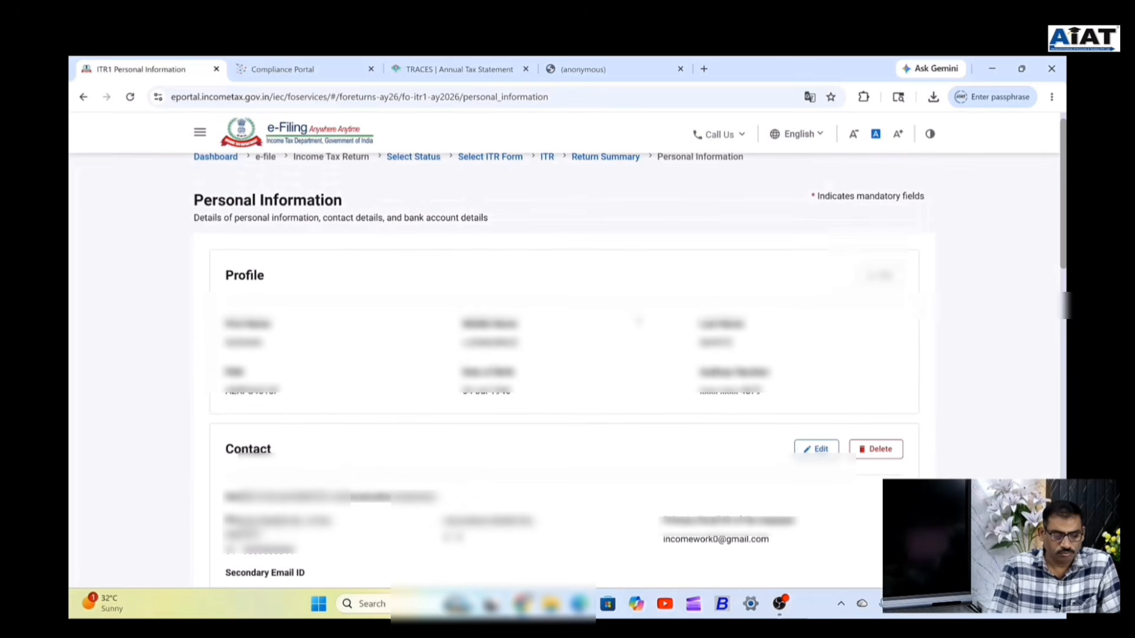
scroll(564, 355, down, 1)
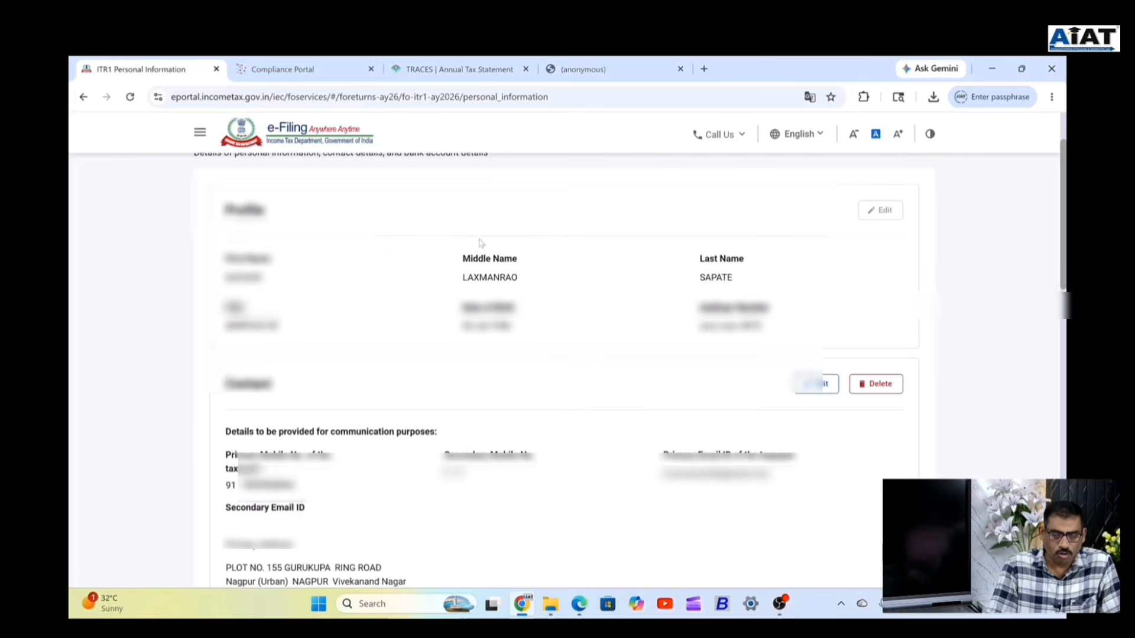
scroll(491, 252, down, 1)
scroll(726, 232, down, 2)
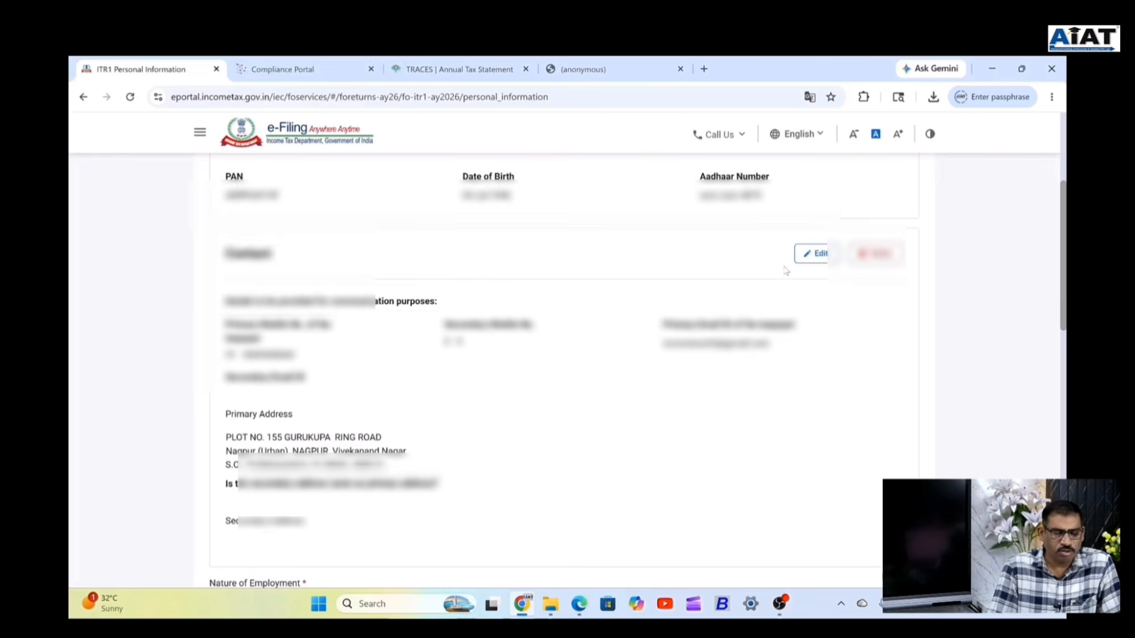
click(815, 260)
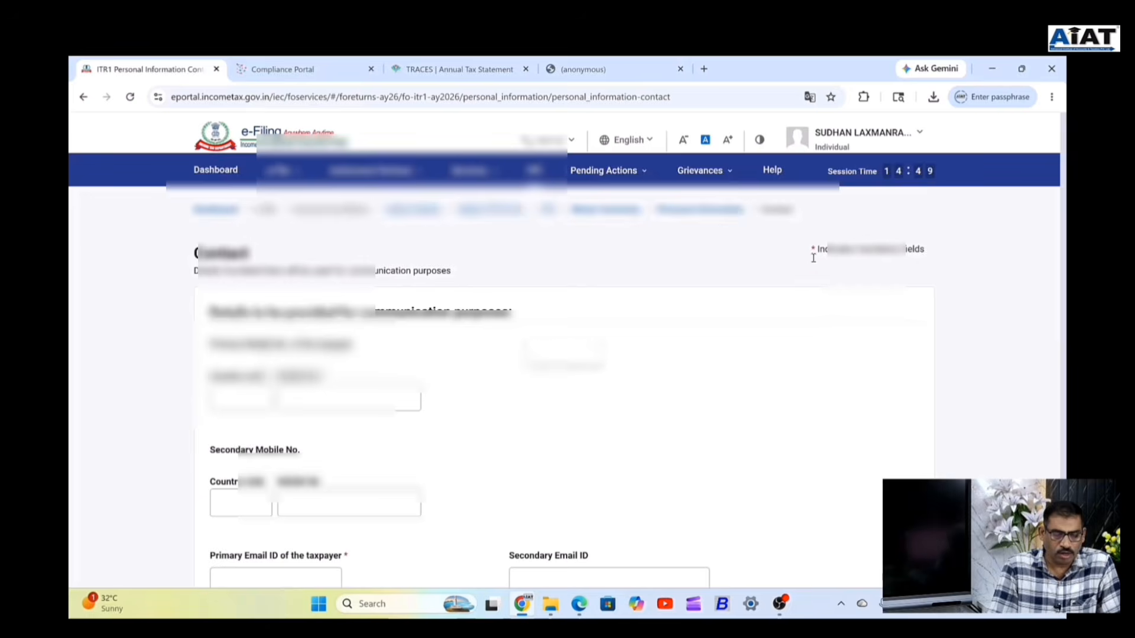
scroll(349, 350, down, 2)
scroll(564, 355, down, 2)
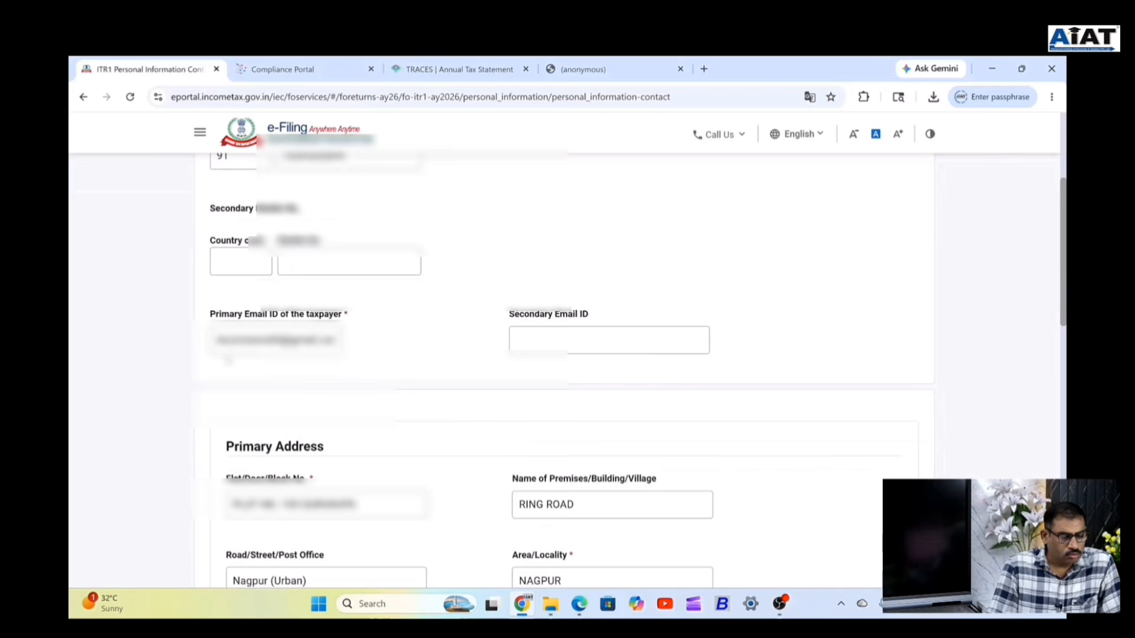
Mark the secondary address as same as primary and save the contact details.
click(549, 335)
scroll(551, 335, down, 2)
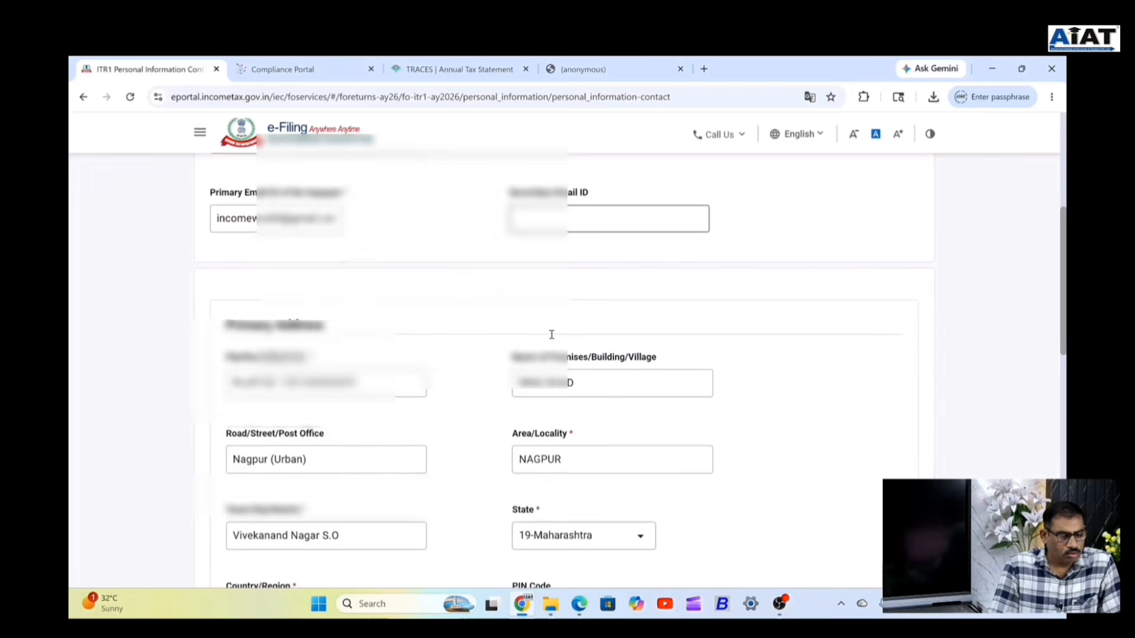
scroll(558, 295, up, 2)
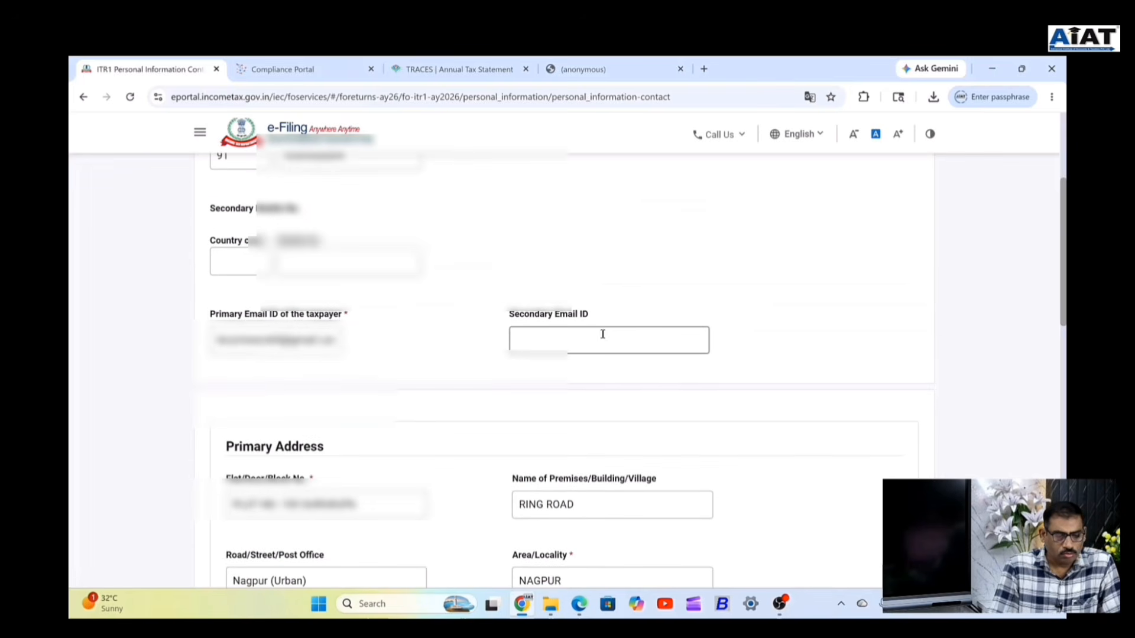
scroll(603, 334, up, 3)
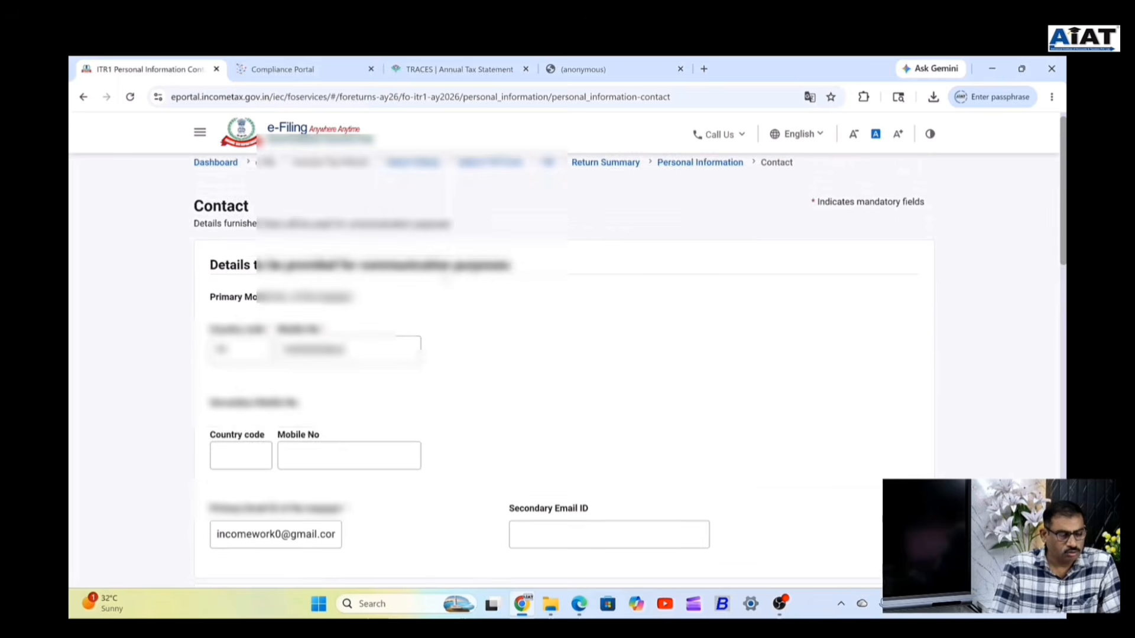
scroll(406, 325, down, 6)
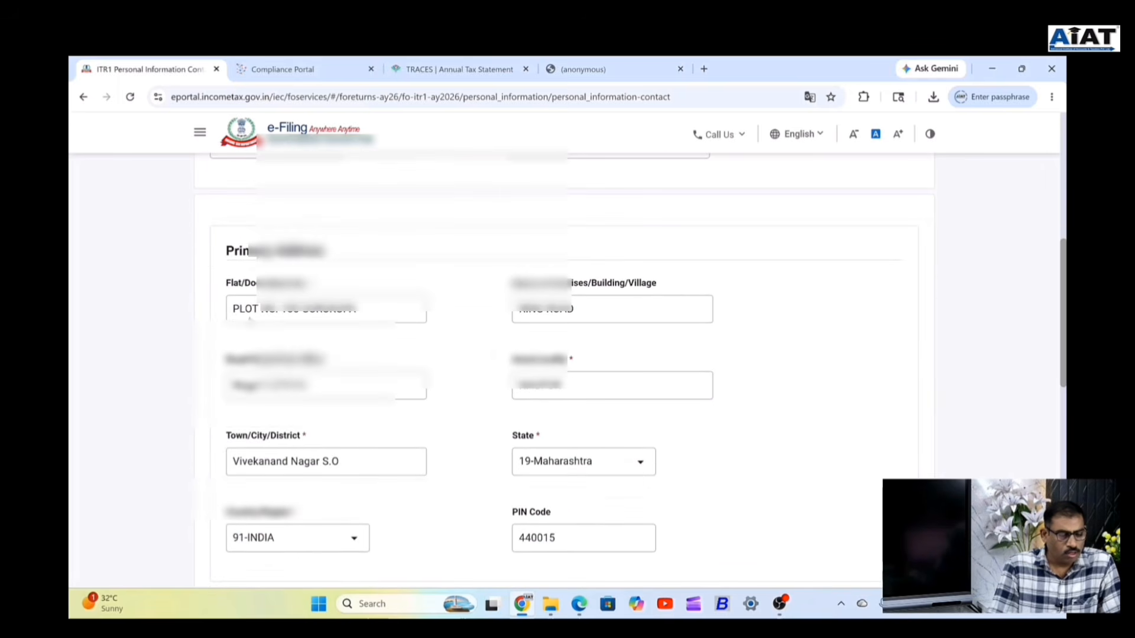
scroll(239, 430, down, 3)
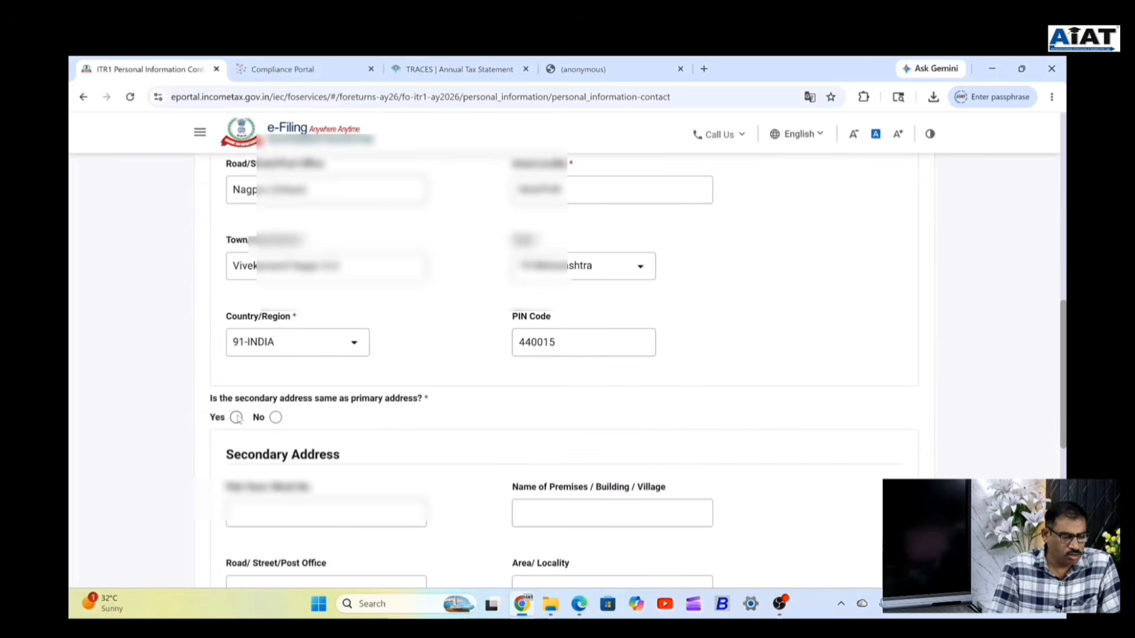
click(236, 418)
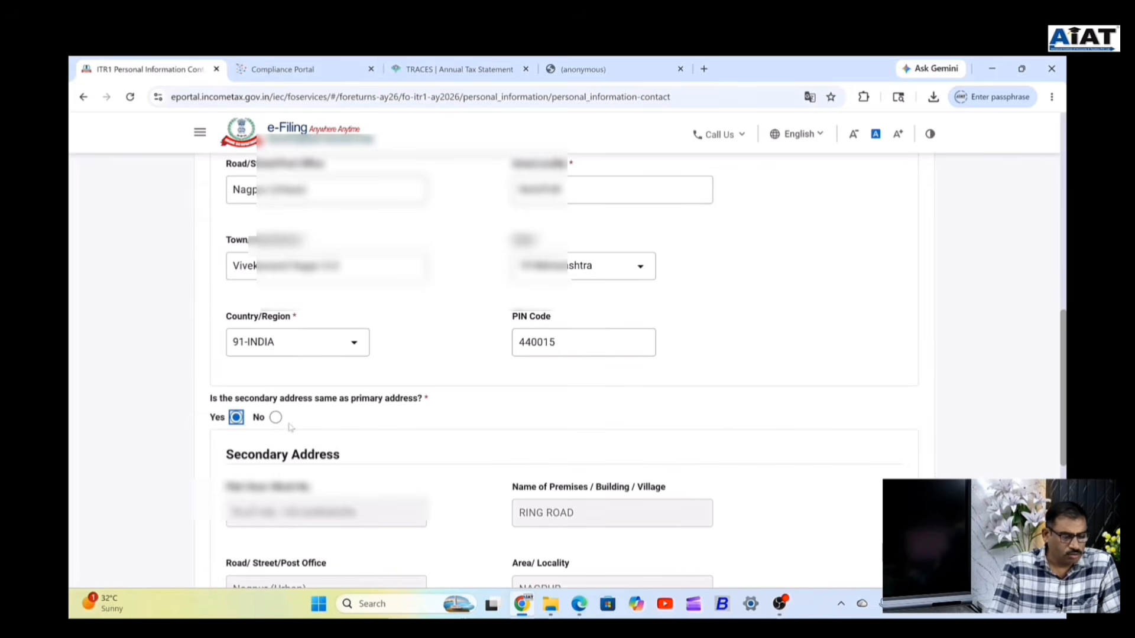
scroll(361, 416, down, 6)
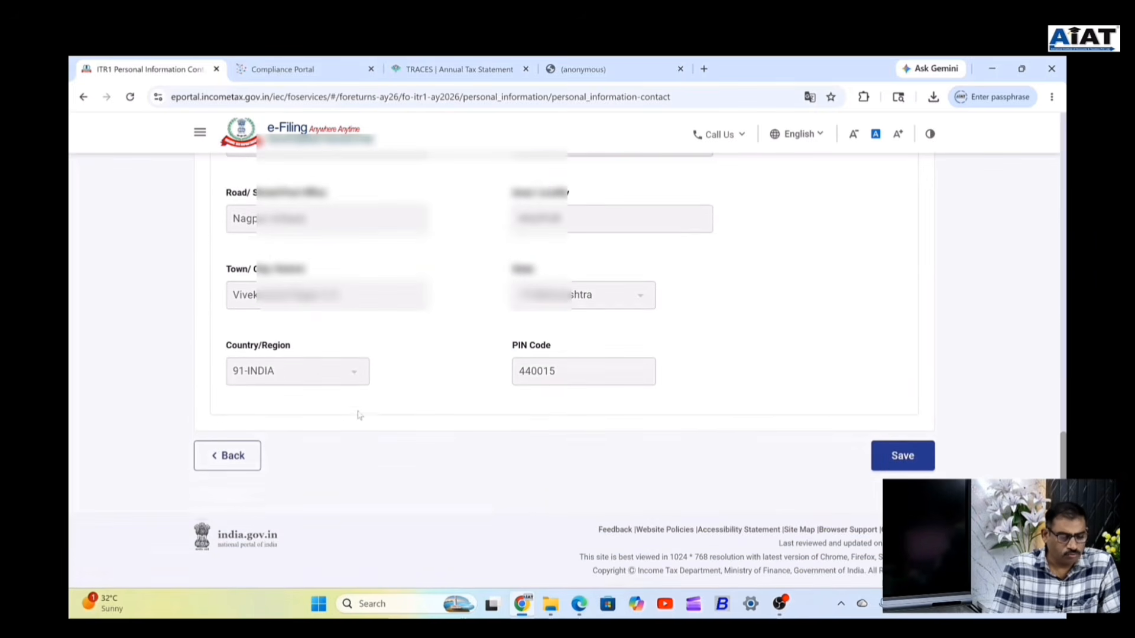
click(900, 461)
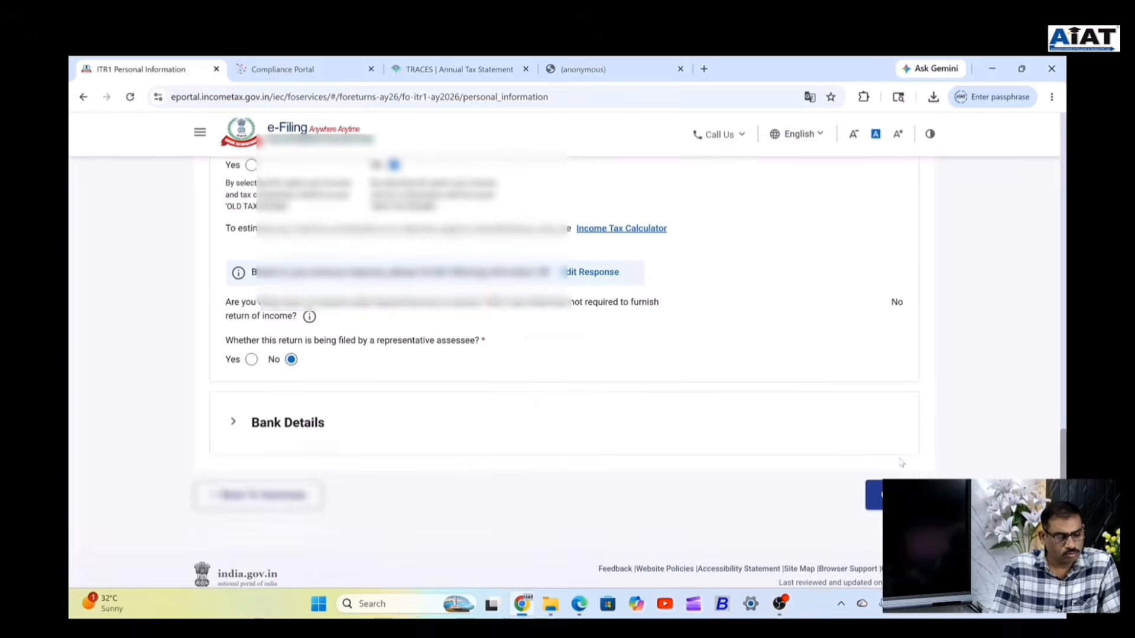
scroll(531, 450, up, 2)
scroll(518, 428, down, 5)
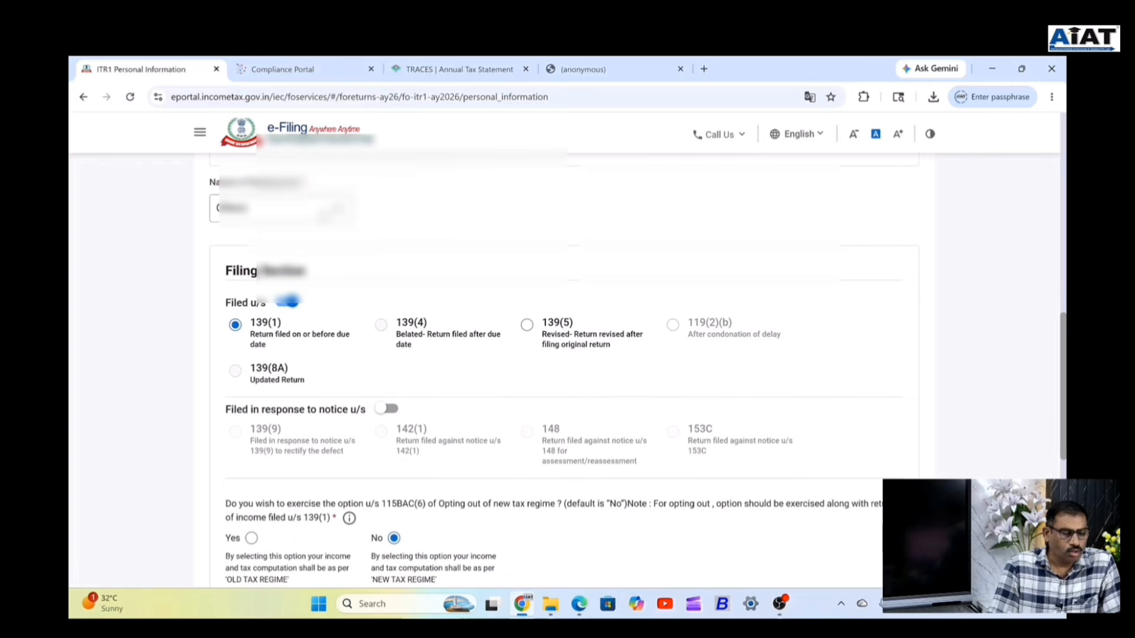
click(284, 208)
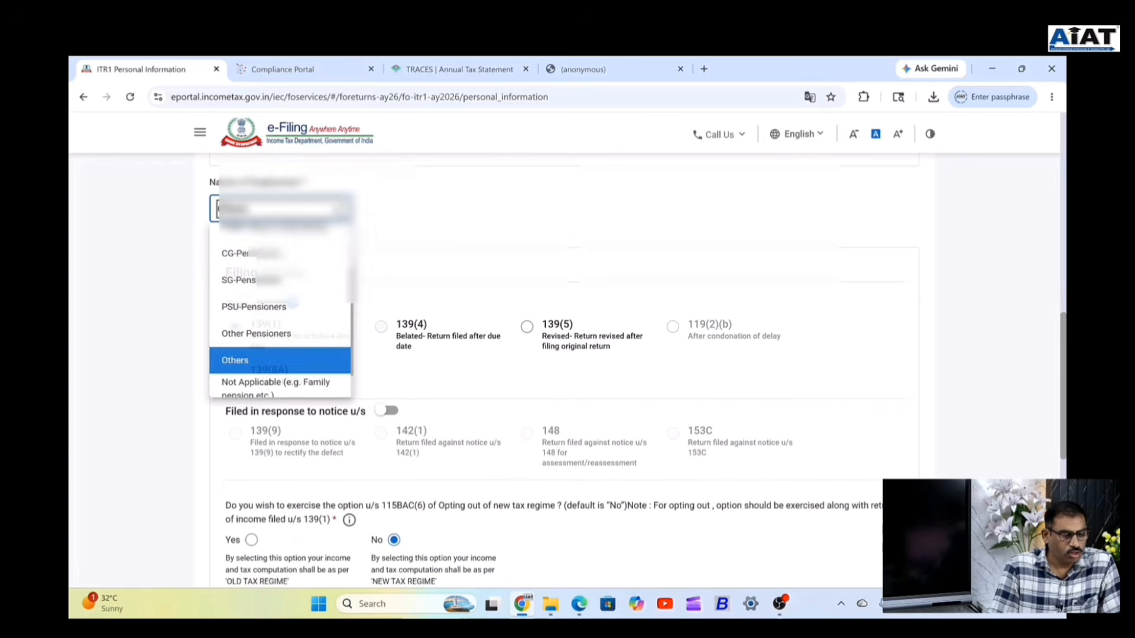
scroll(348, 290, up, 1)
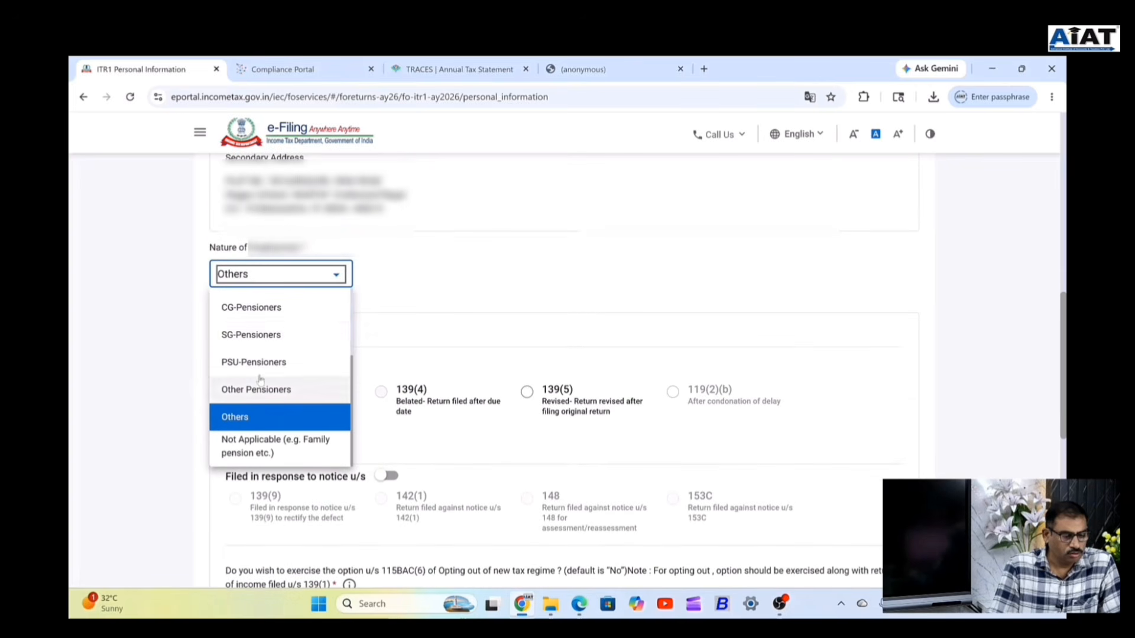
Pick SG-Pensioners from the Nature of Employment list for this ITR-1.
click(266, 337)
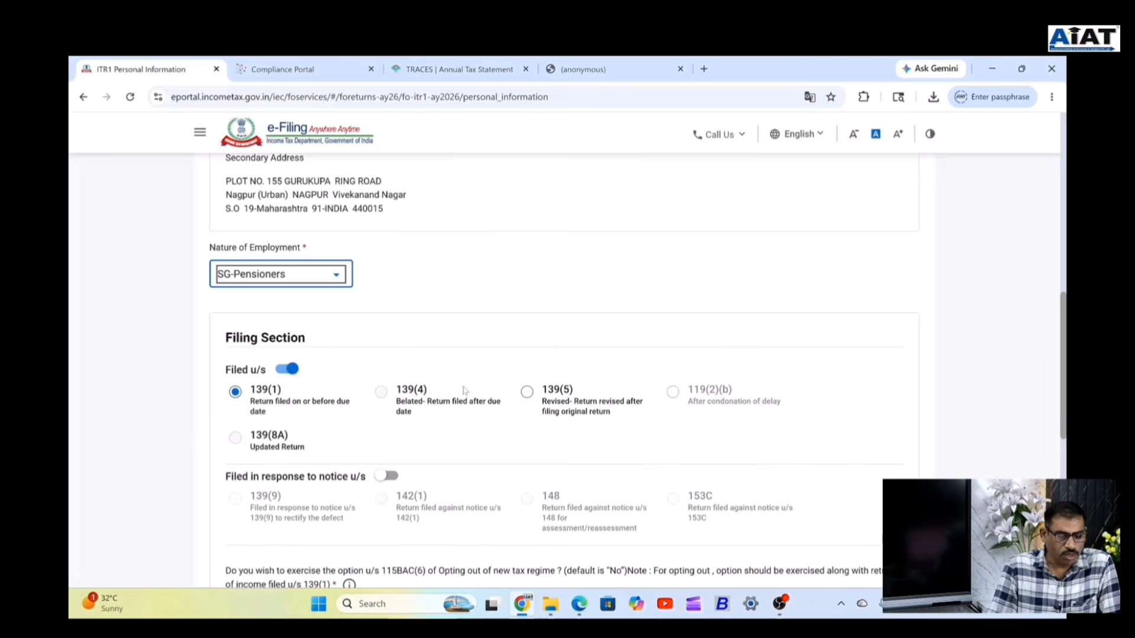
scroll(453, 391, down, 5)
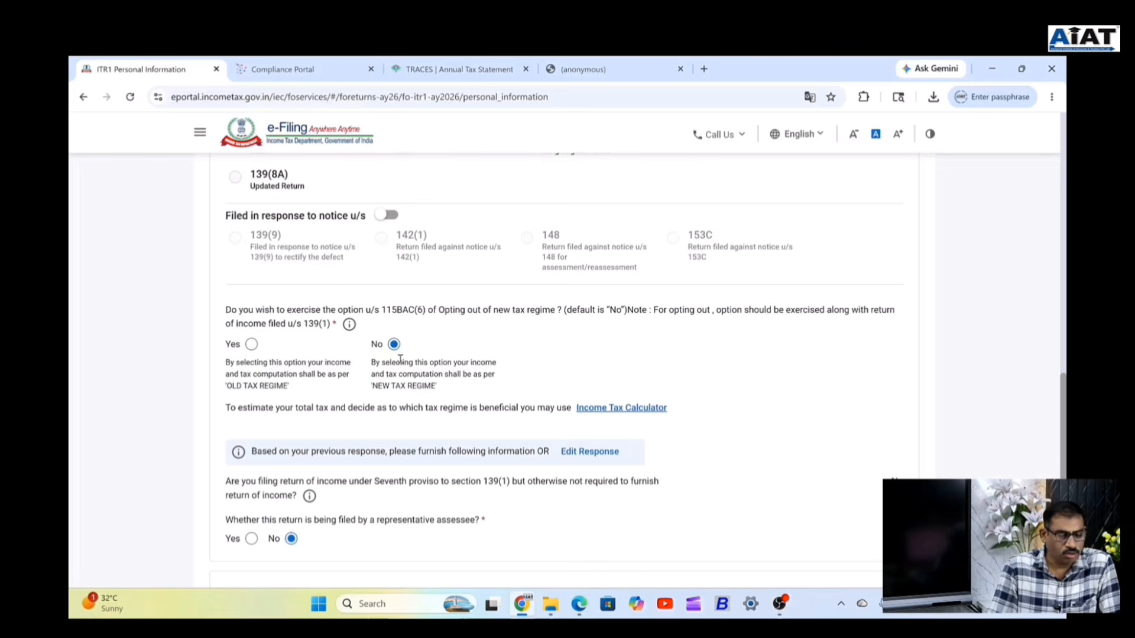
scroll(430, 400, down, 2)
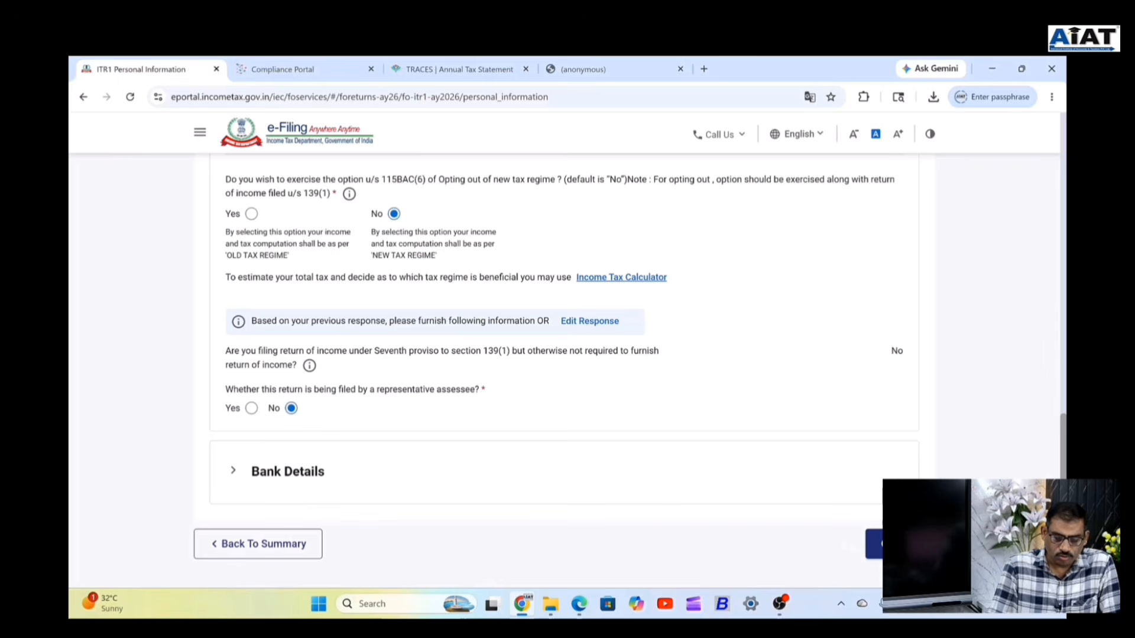
click(899, 544)
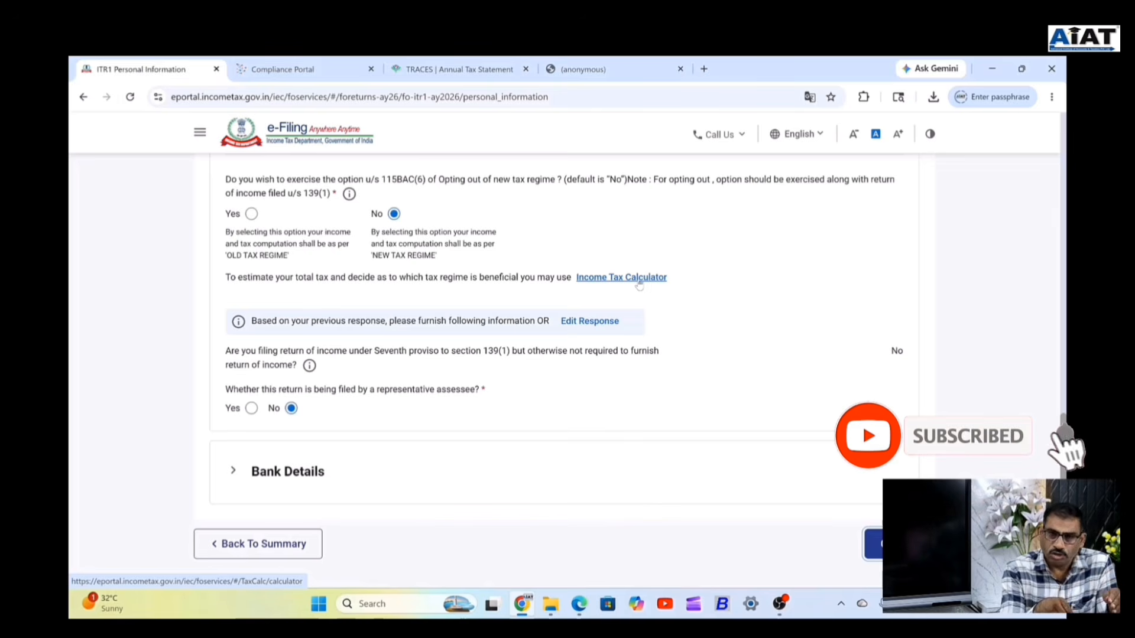
right_click(588, 329)
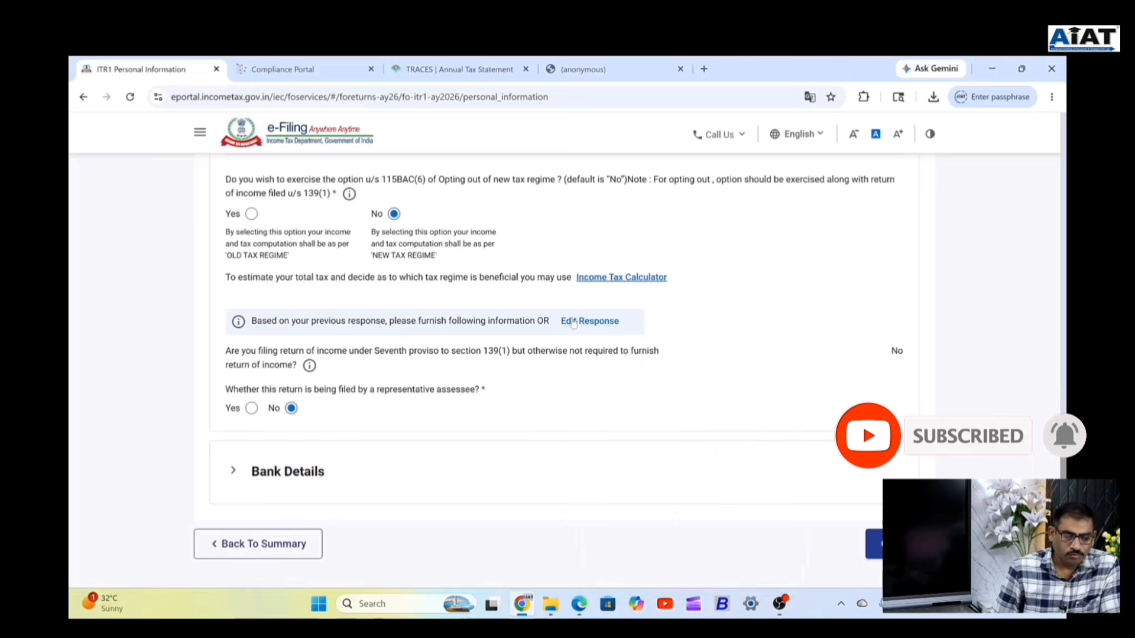
right_click(573, 322)
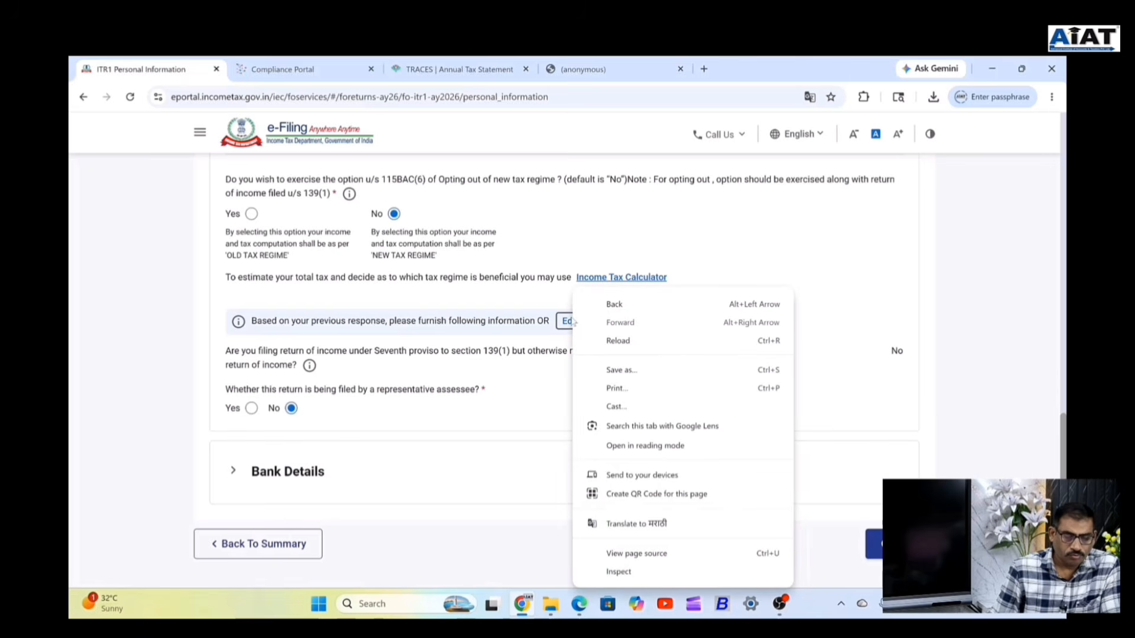
Re-answer the filing-reason questions and return to Personal Information, down to Bank Details.
click(572, 321)
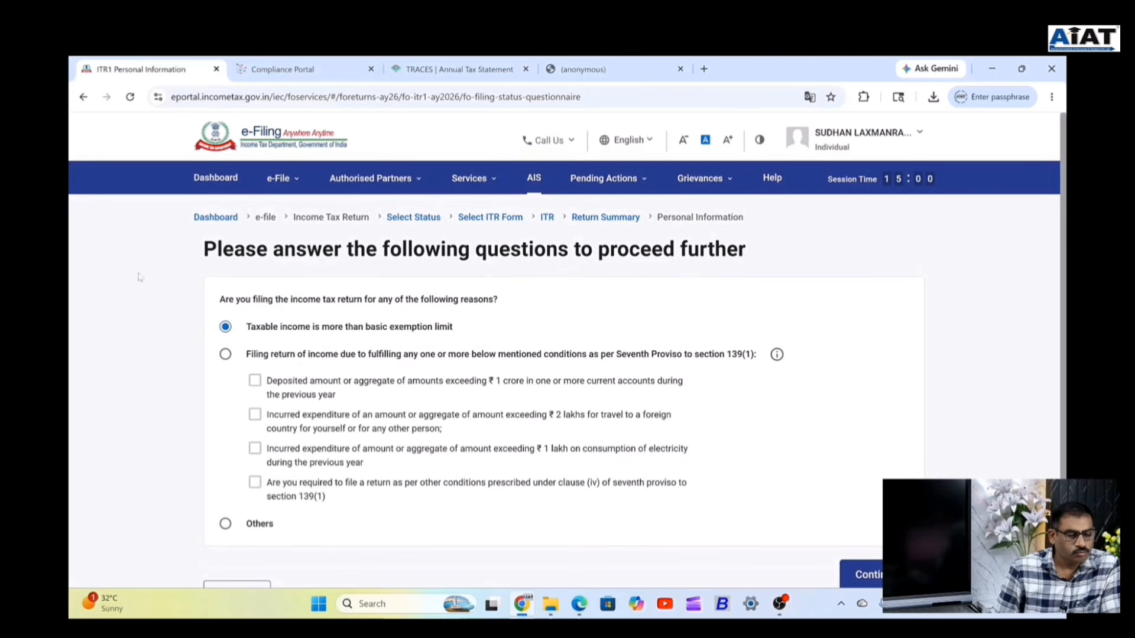
scroll(244, 492, down, 3)
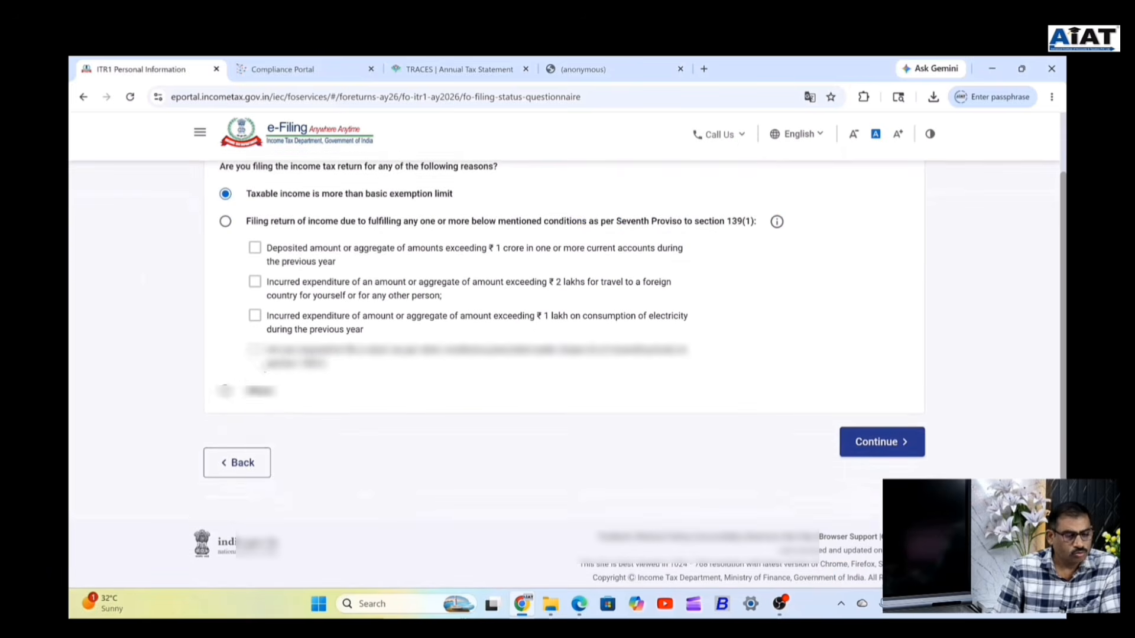
click(235, 458)
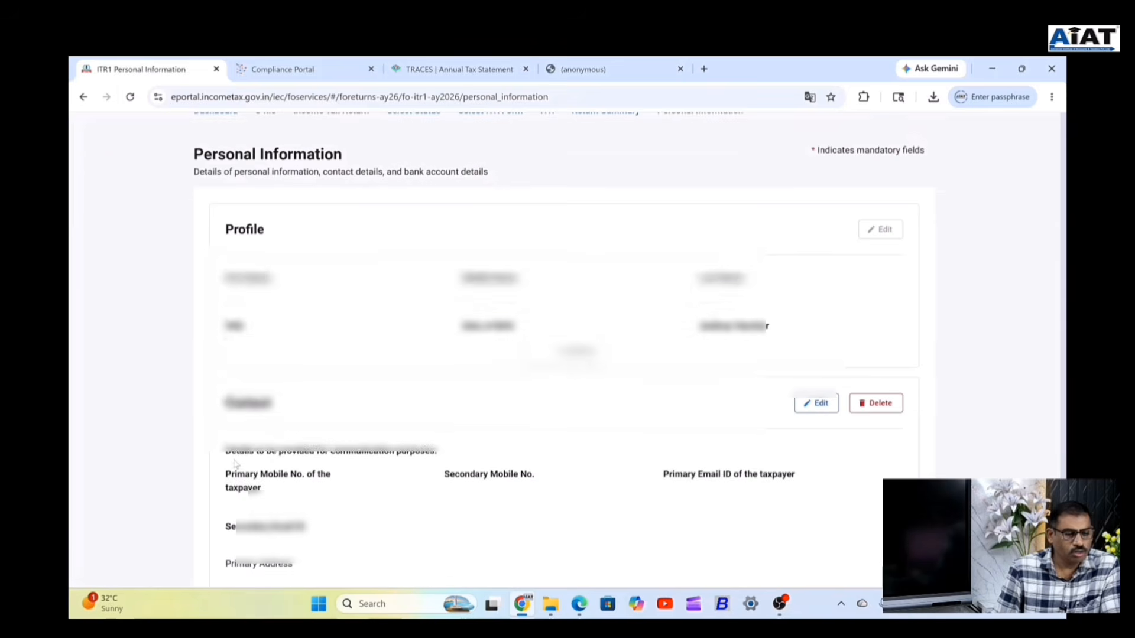
scroll(532, 419, down, 15)
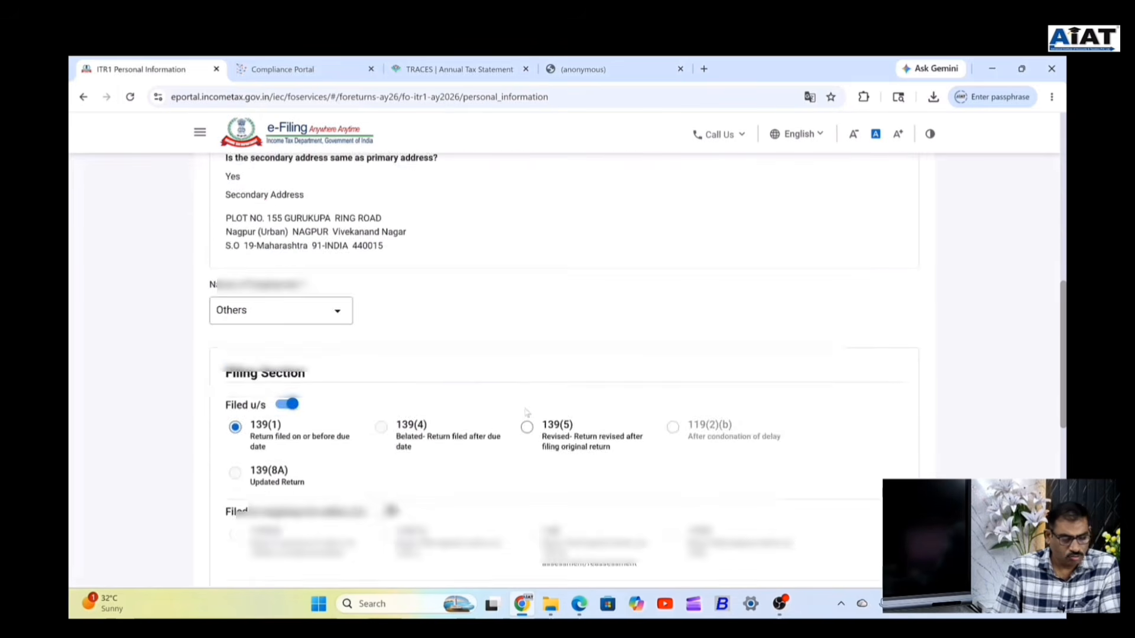
scroll(532, 419, down, 3)
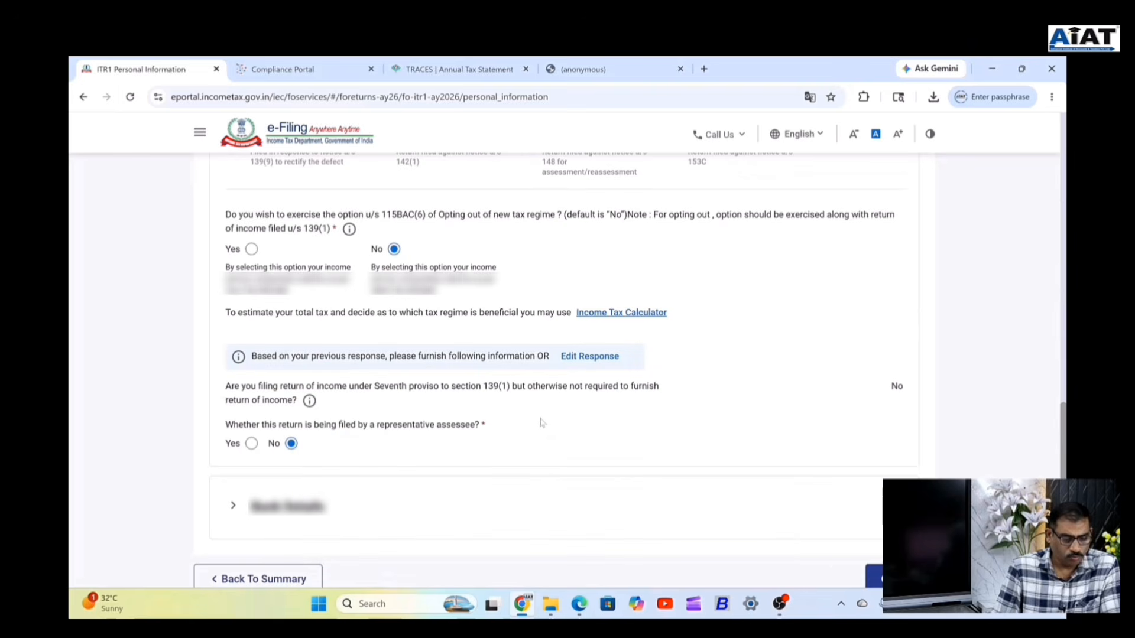
scroll(704, 349, down, 2)
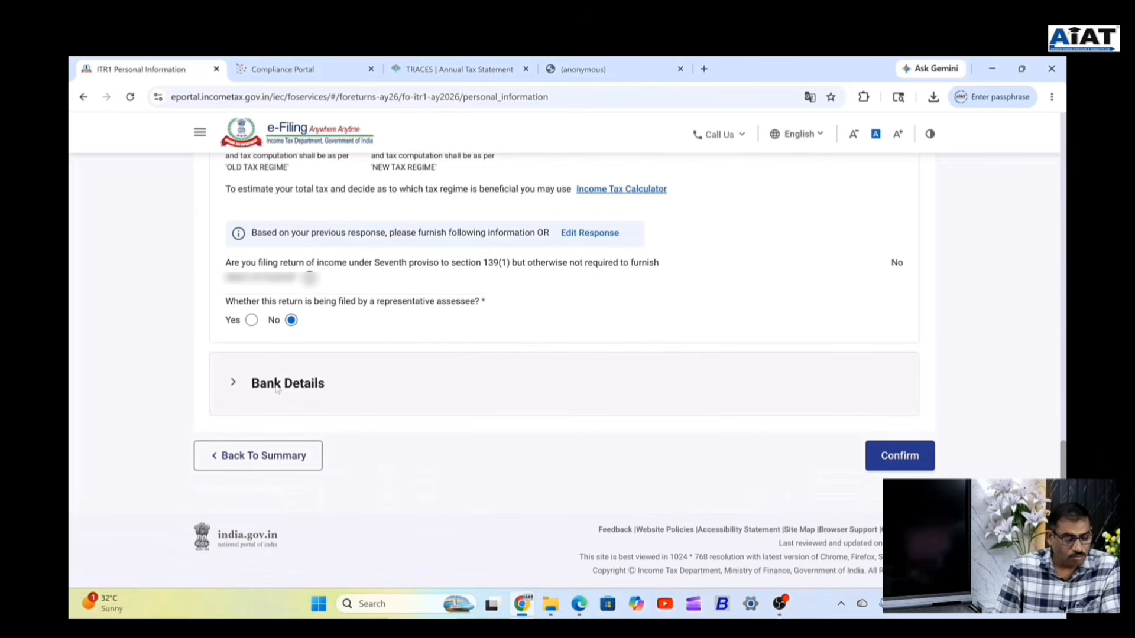
click(258, 394)
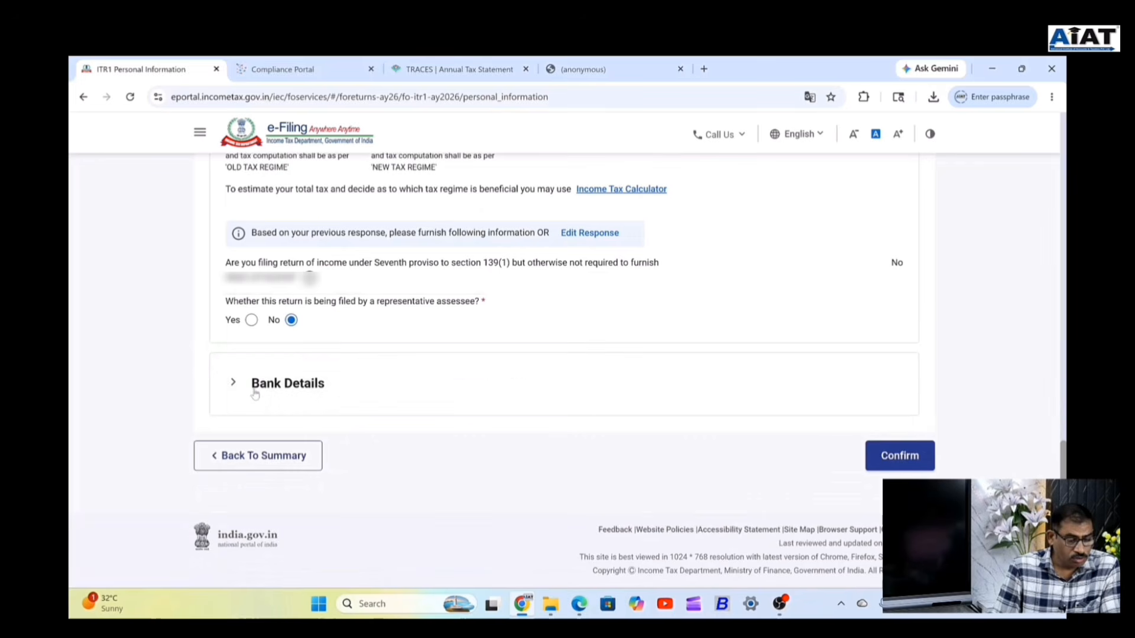
scroll(454, 394, down, 2)
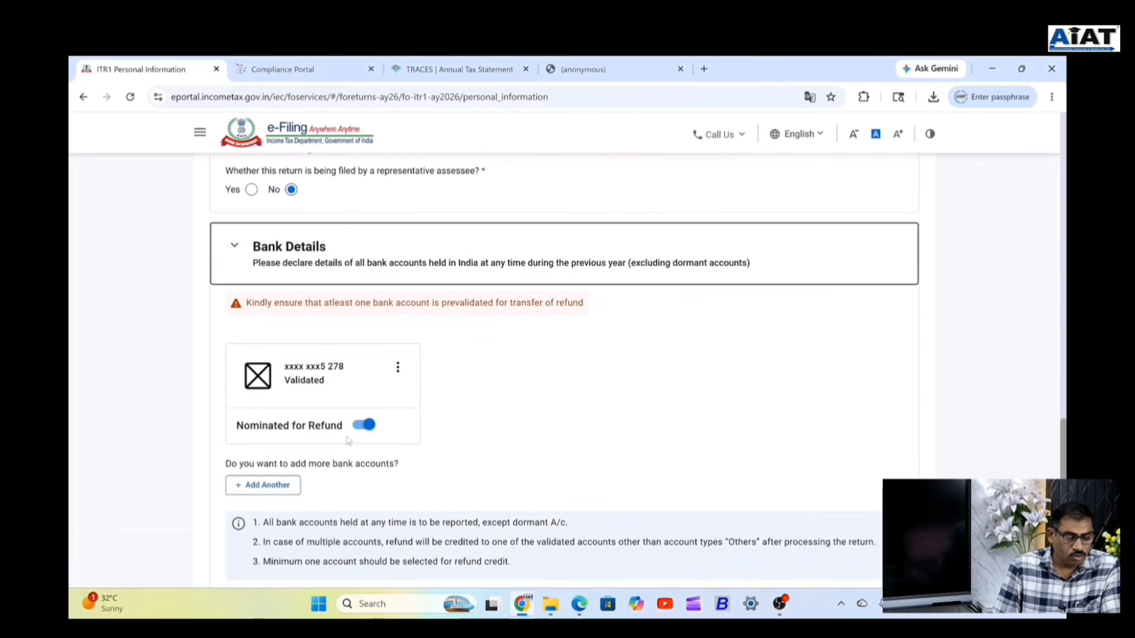
click(262, 485)
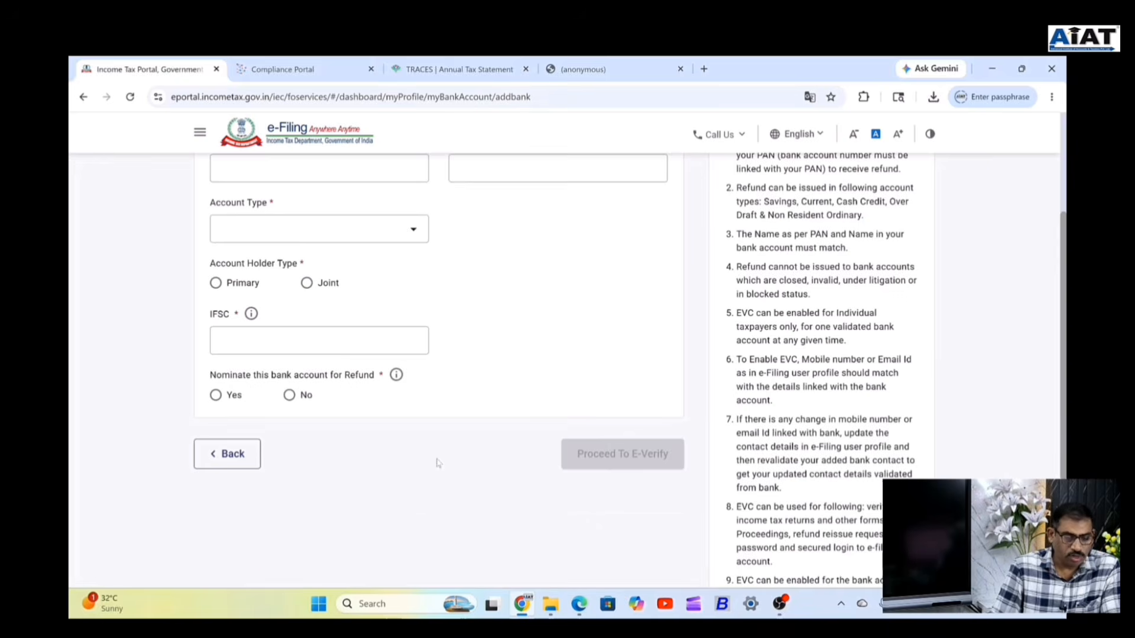
scroll(402, 271, up, 4)
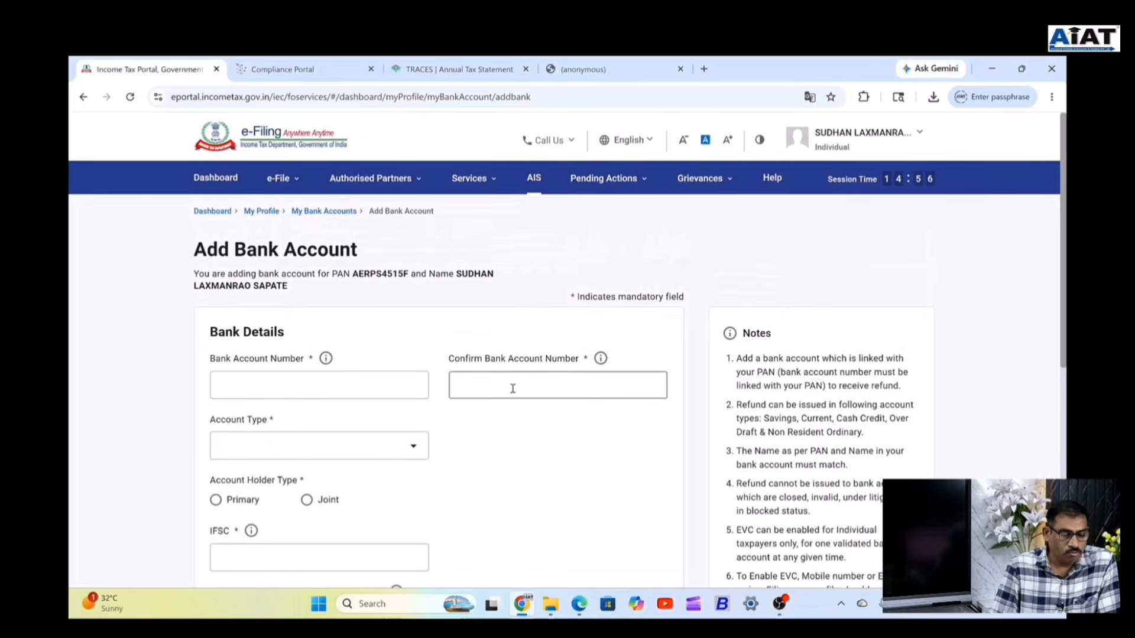
click(290, 444)
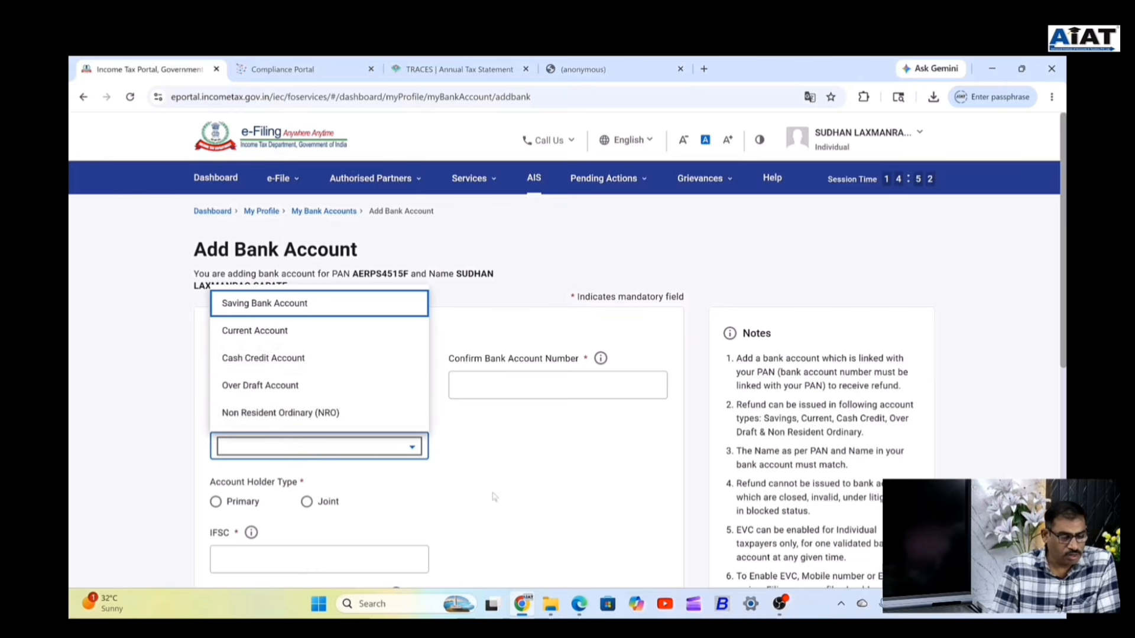
click(231, 504)
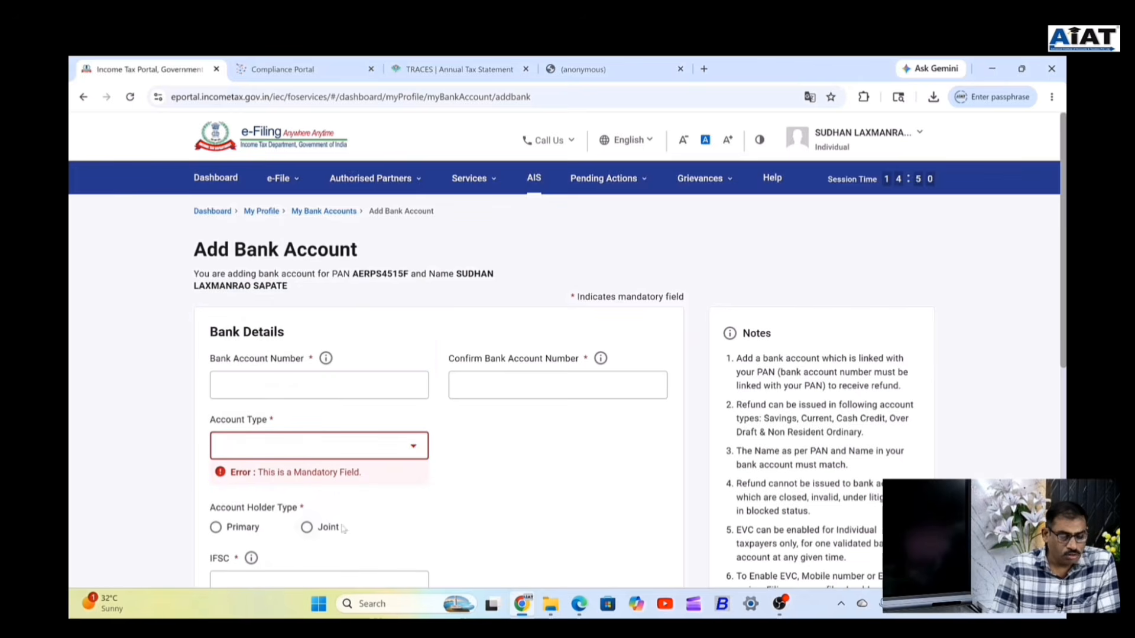
scroll(415, 500, down, 1)
scroll(414, 500, down, 3)
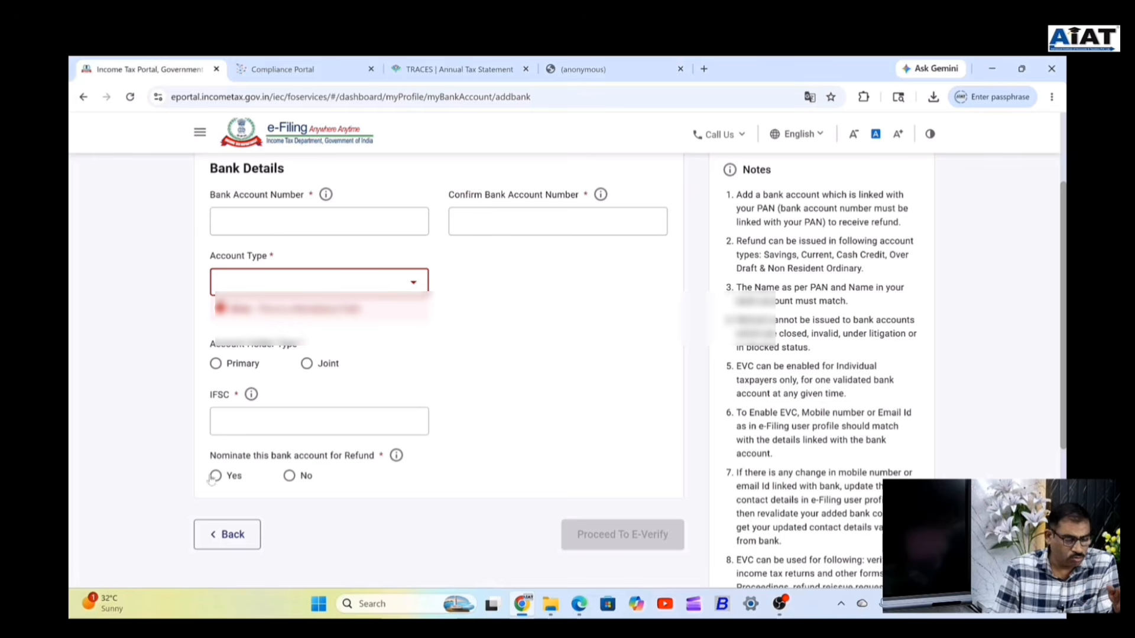
click(239, 539)
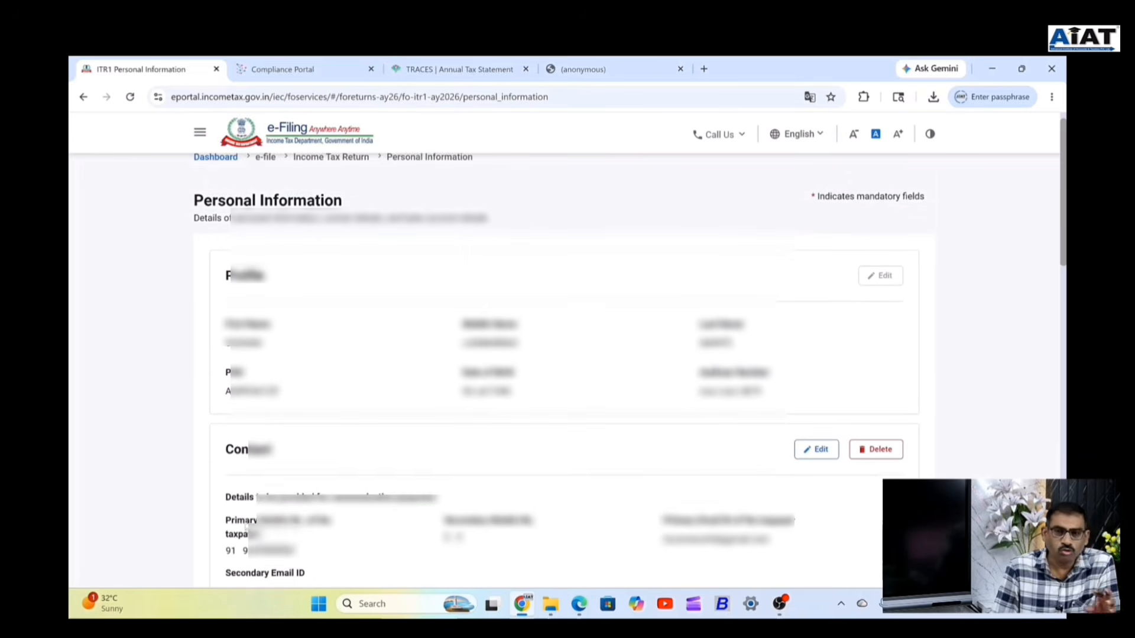
Confirm the Personal Information section of the ITR-1.
scroll(358, 425, down, 15)
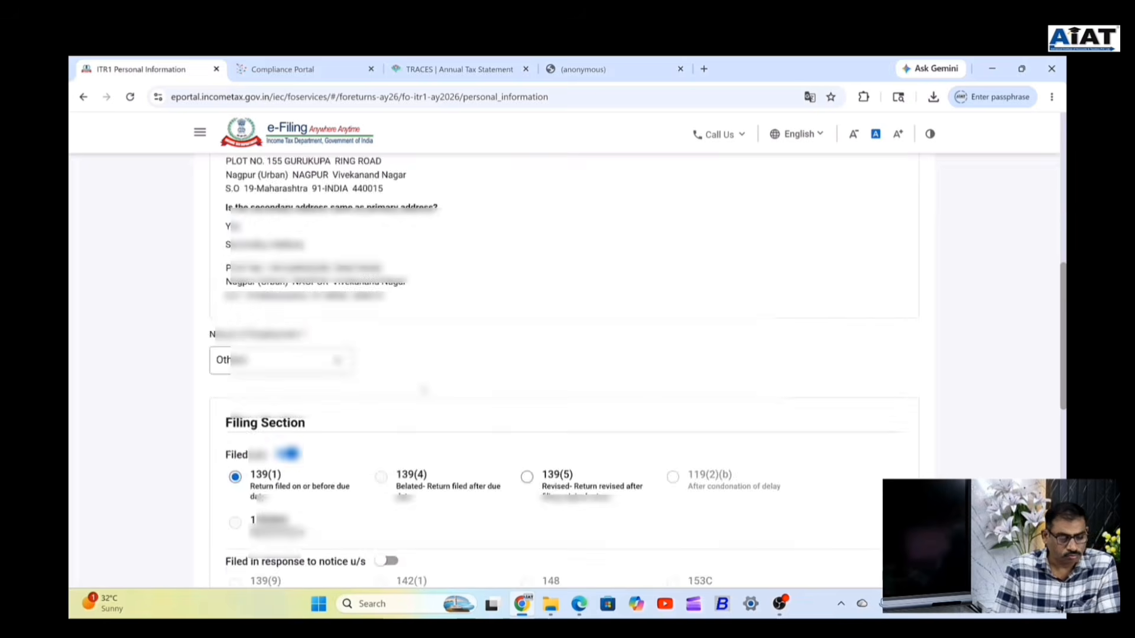
scroll(567, 366, down, 5)
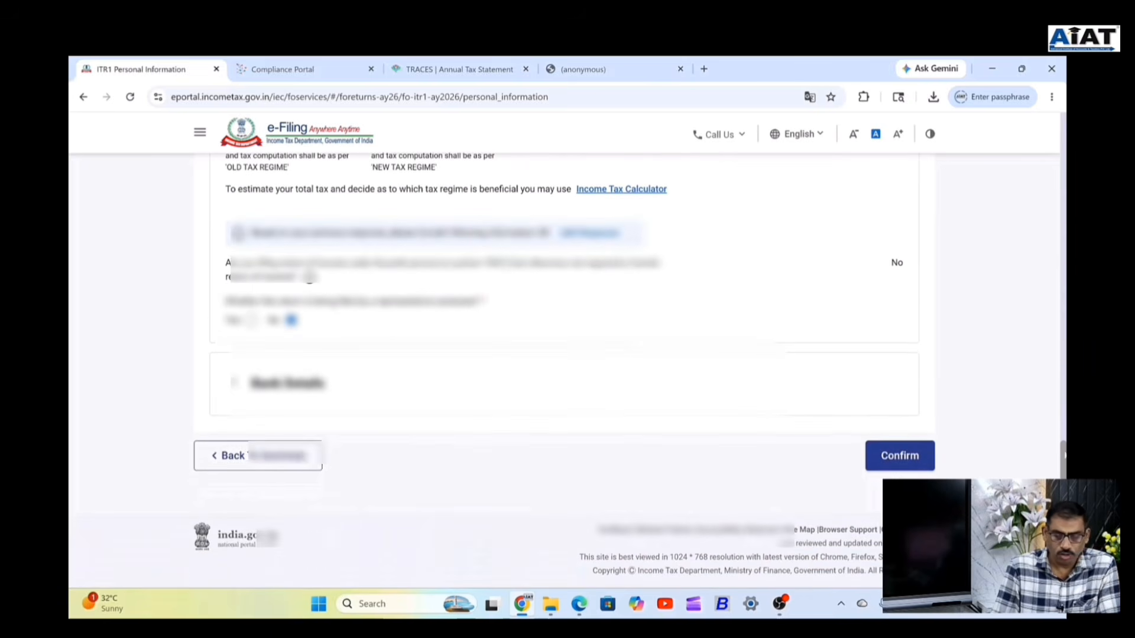
click(902, 467)
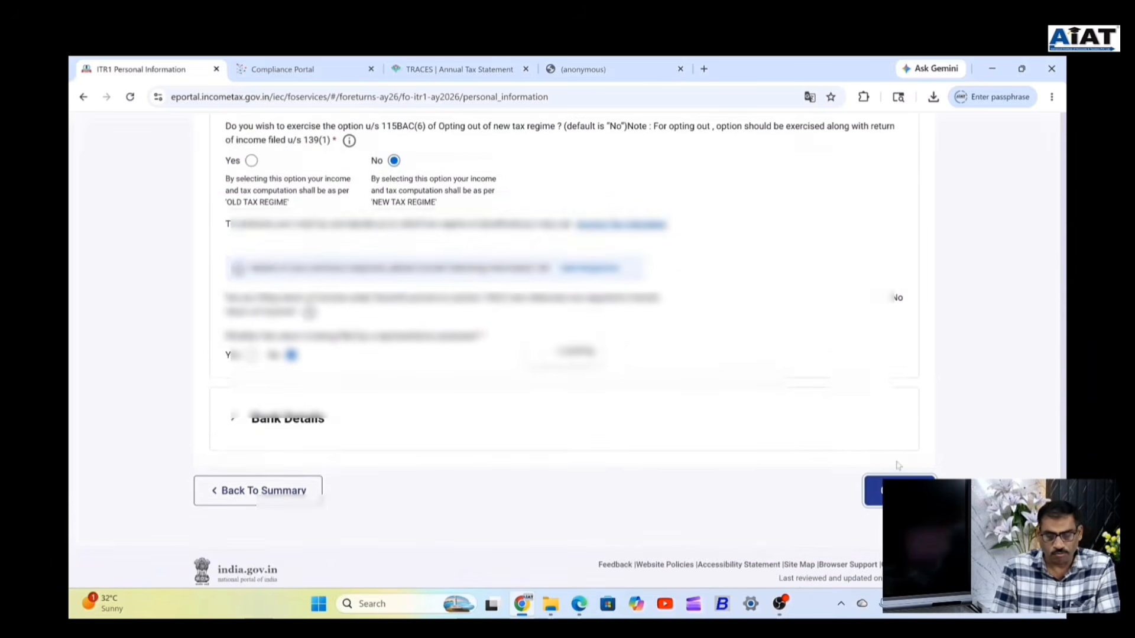
Edit B1 Income From Salary, select the 17(1) value, and compare it with the AIS summary.
scroll(757, 387, up, 5)
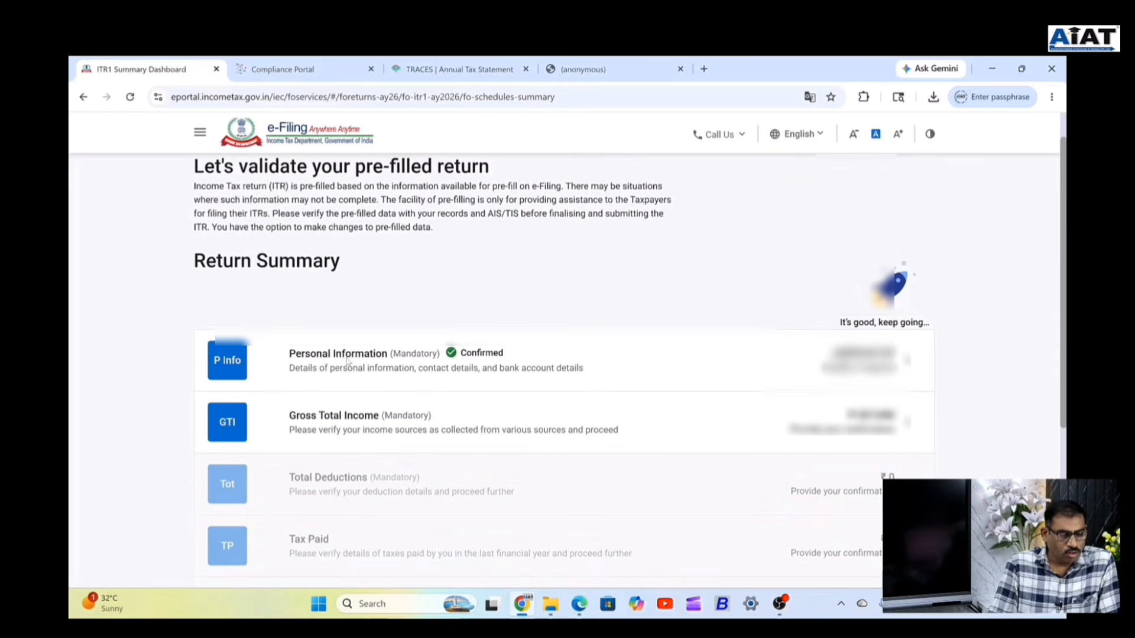
click(319, 419)
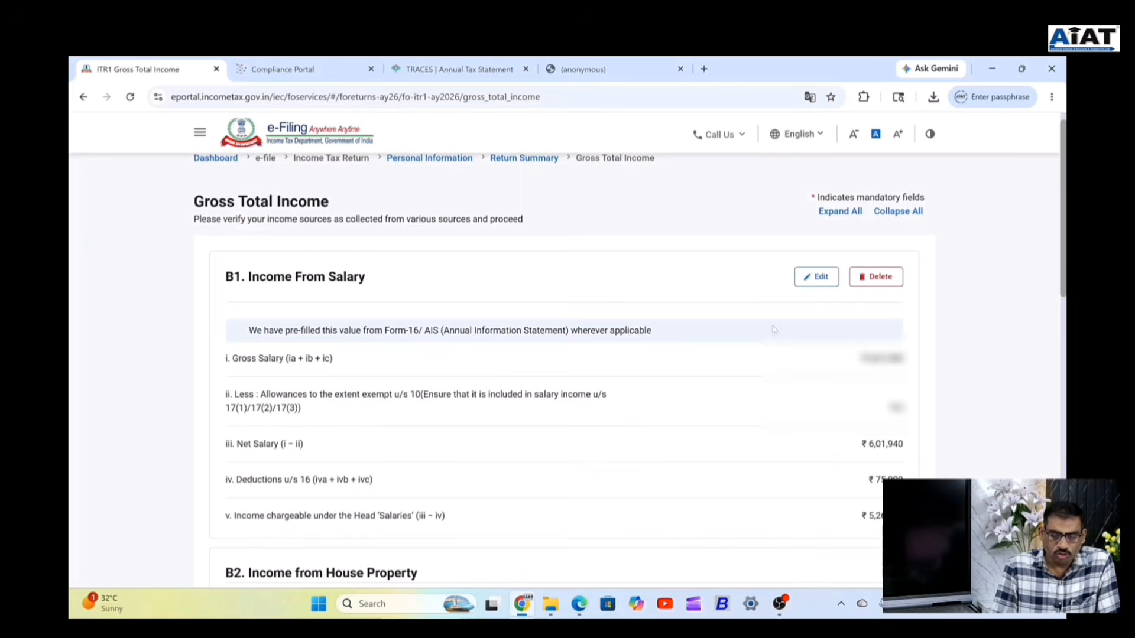
click(814, 277)
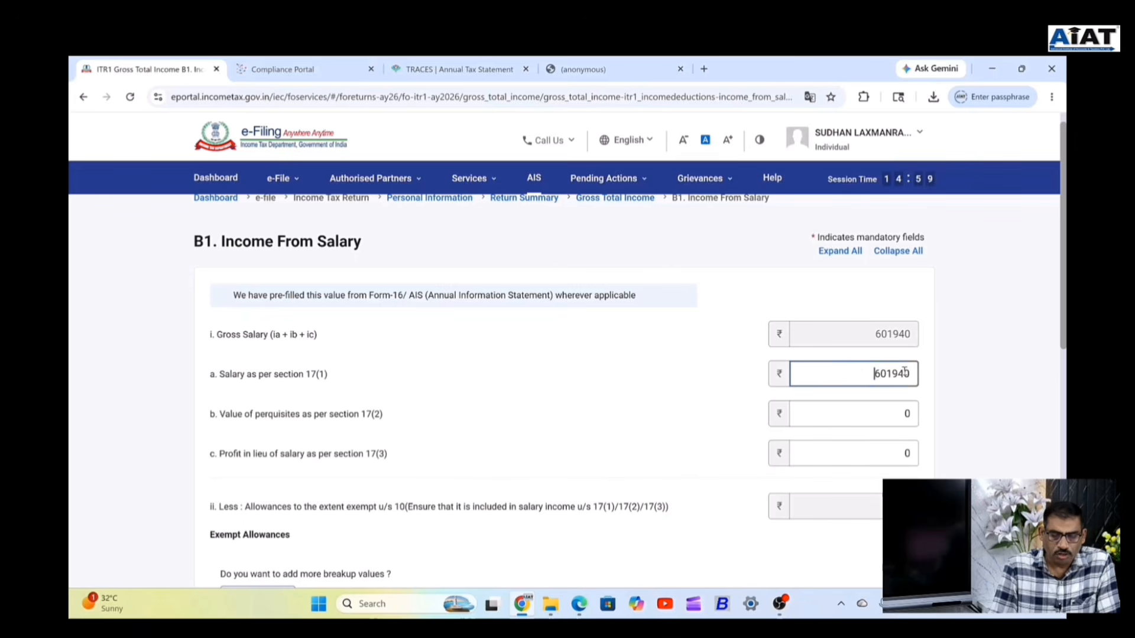
double_click(905, 371)
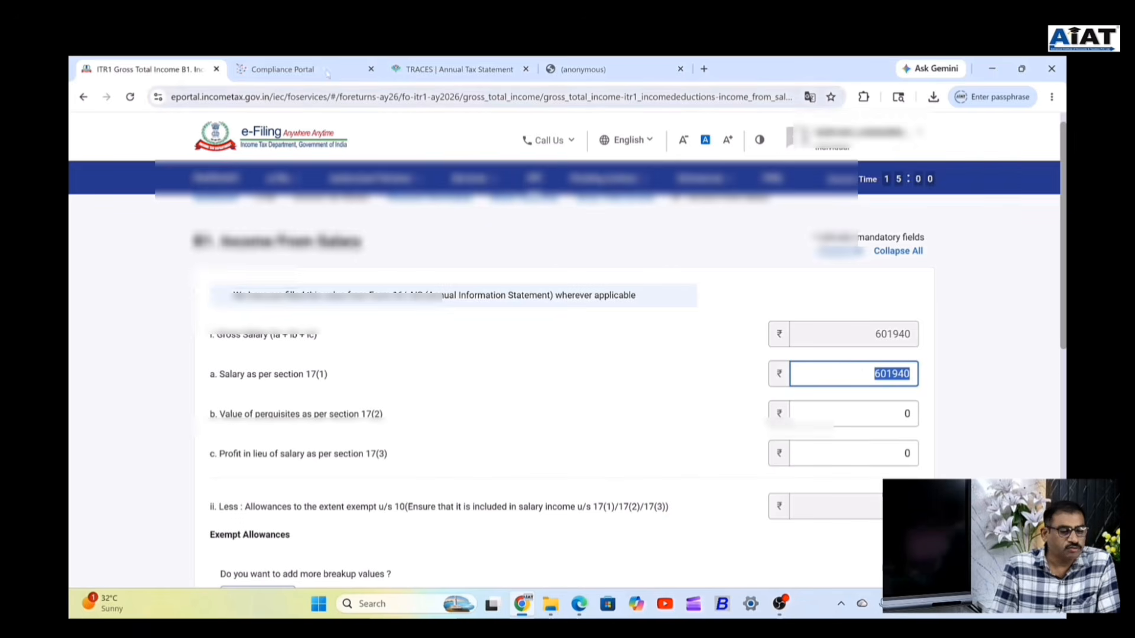
key(ctrl+Tab)
scroll(635, 328, down, 4)
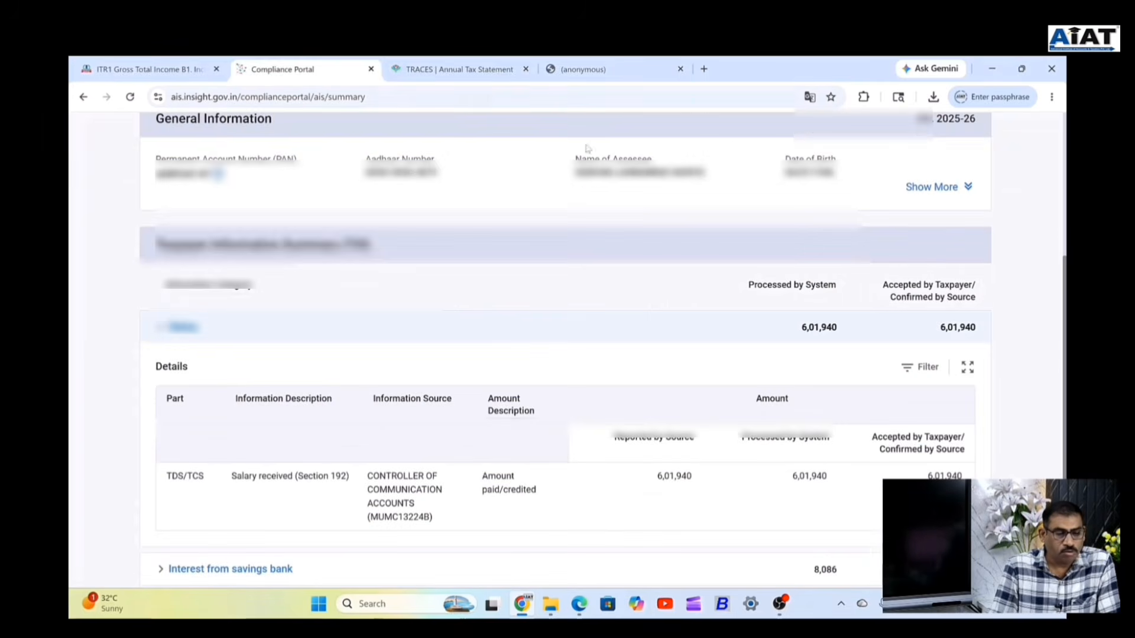
Keep the TRACES session alive and view Form 26AS section 192 credits totalling 601,940.
click(462, 76)
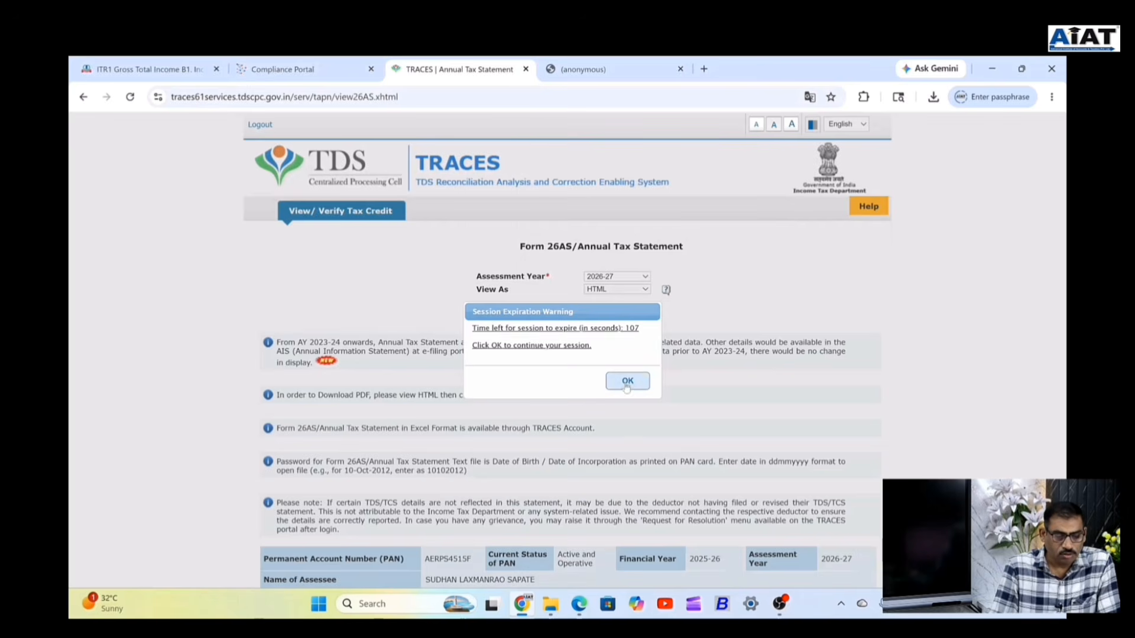
click(628, 381)
scroll(407, 353, down, 8)
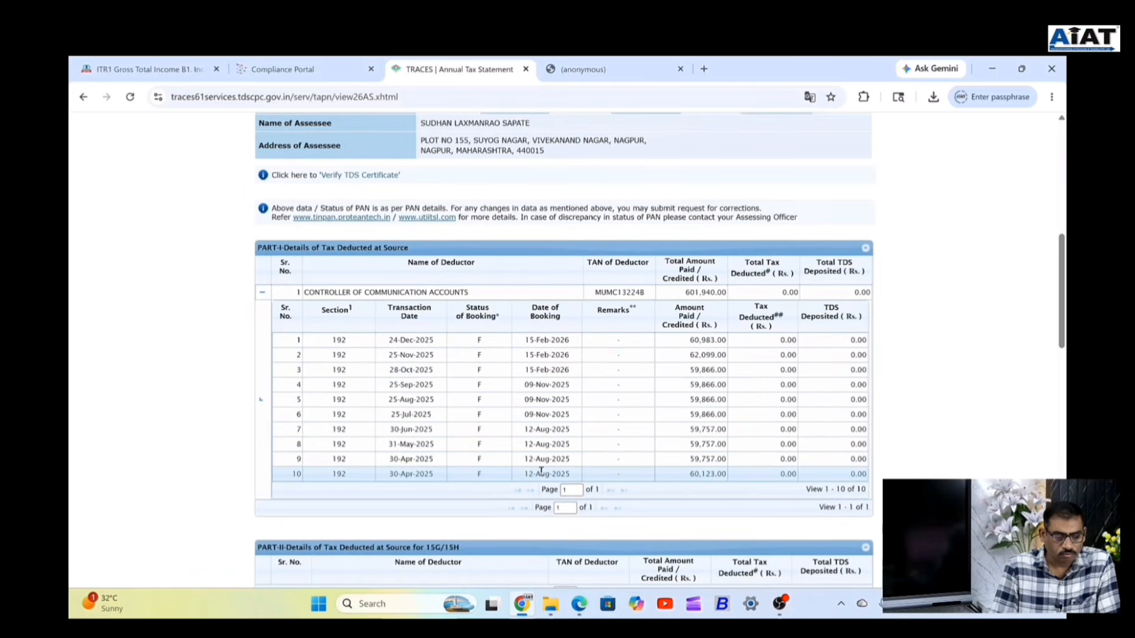
scroll(538, 443, down, 1)
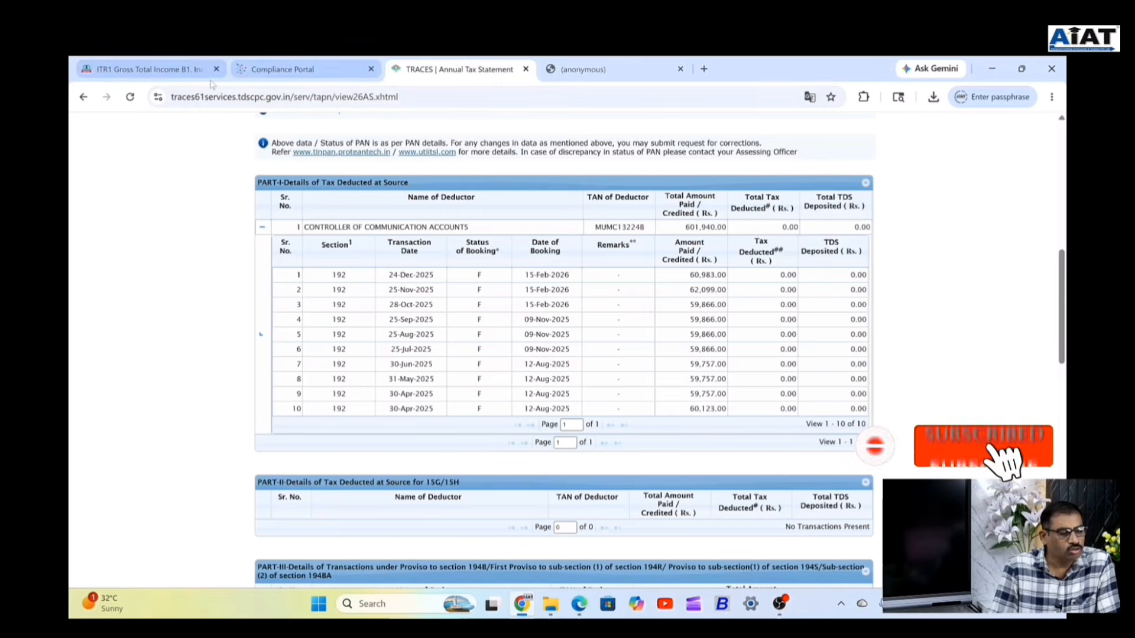
Replace the section 17(1) salary 601940 with 784789, making net salary ₹7,84,789.
click(132, 69)
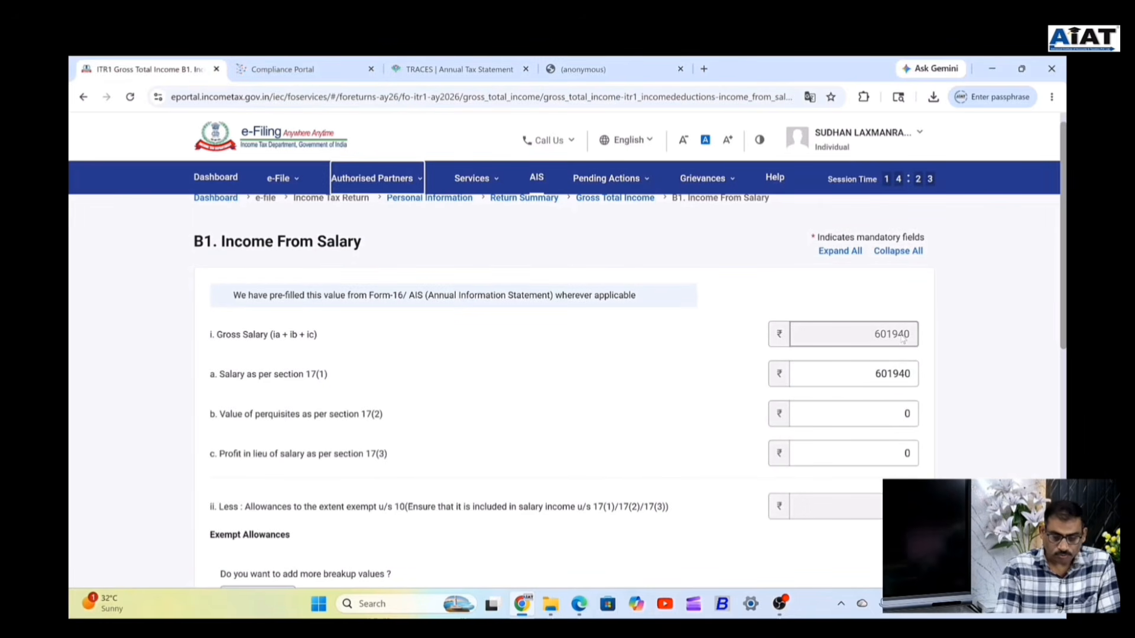
click(896, 375)
double_click(873, 373)
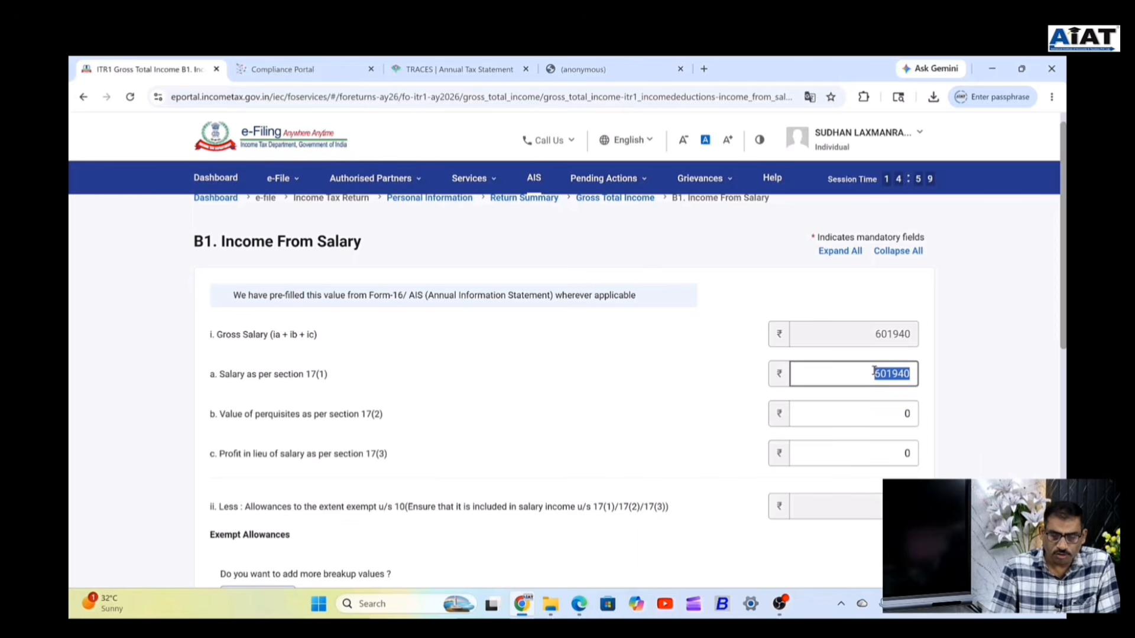
drag(874, 373, 940, 364)
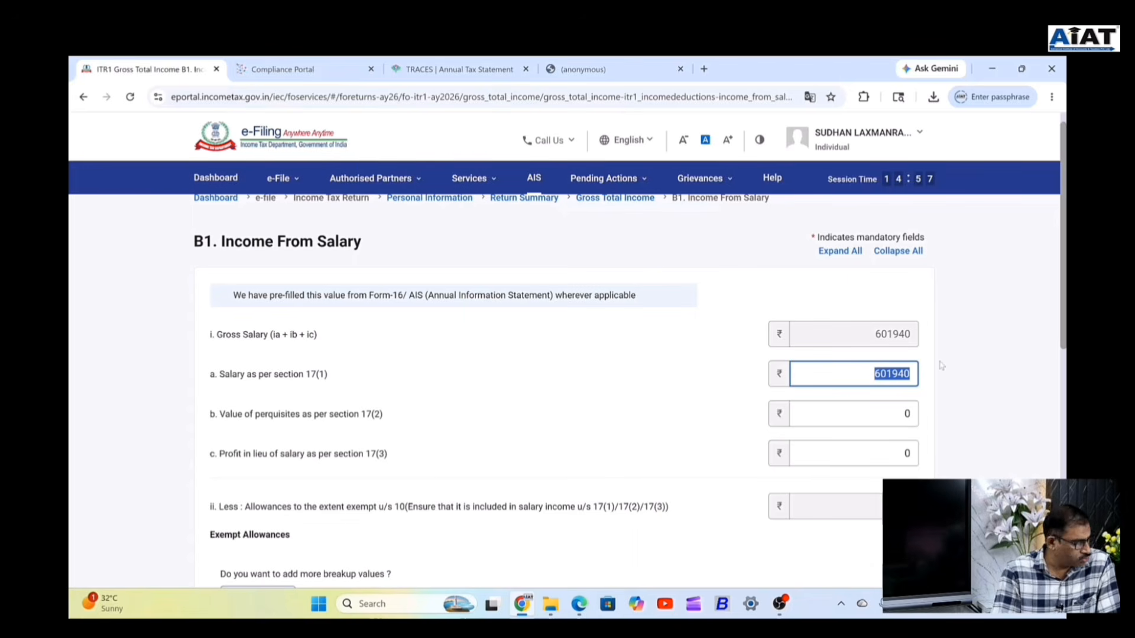
text(78)
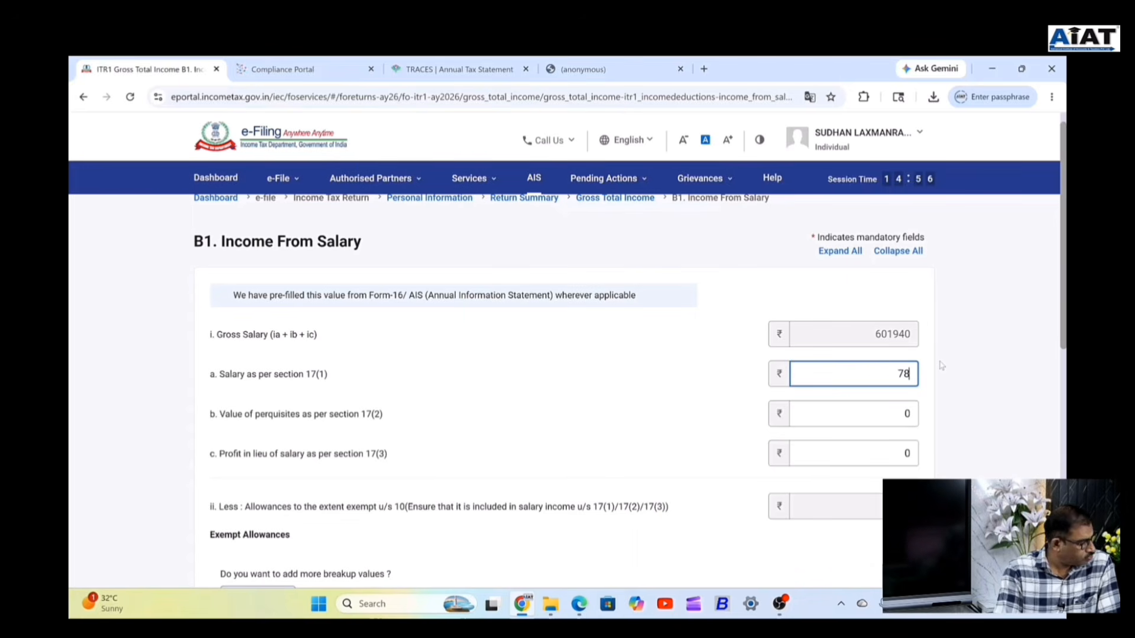
text(4)
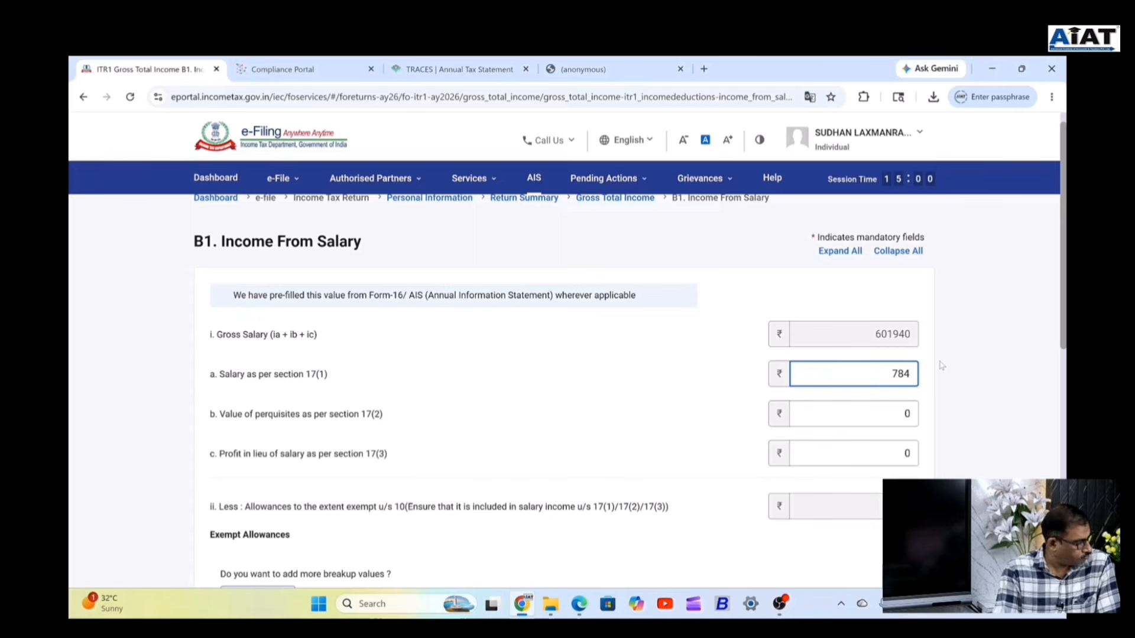
text(7)
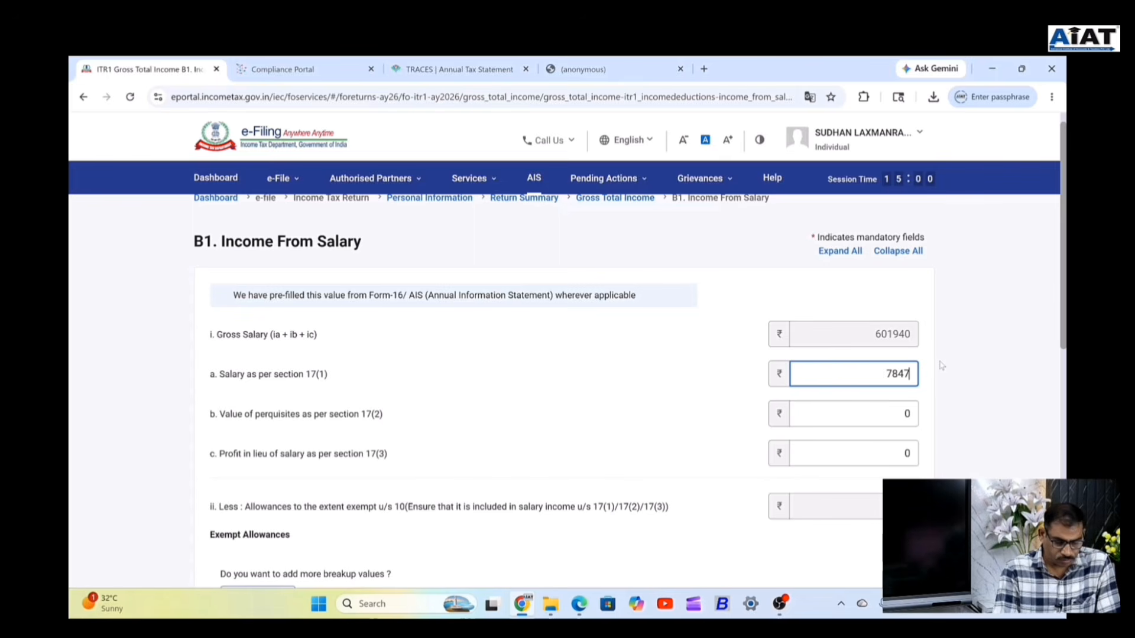
text(89)
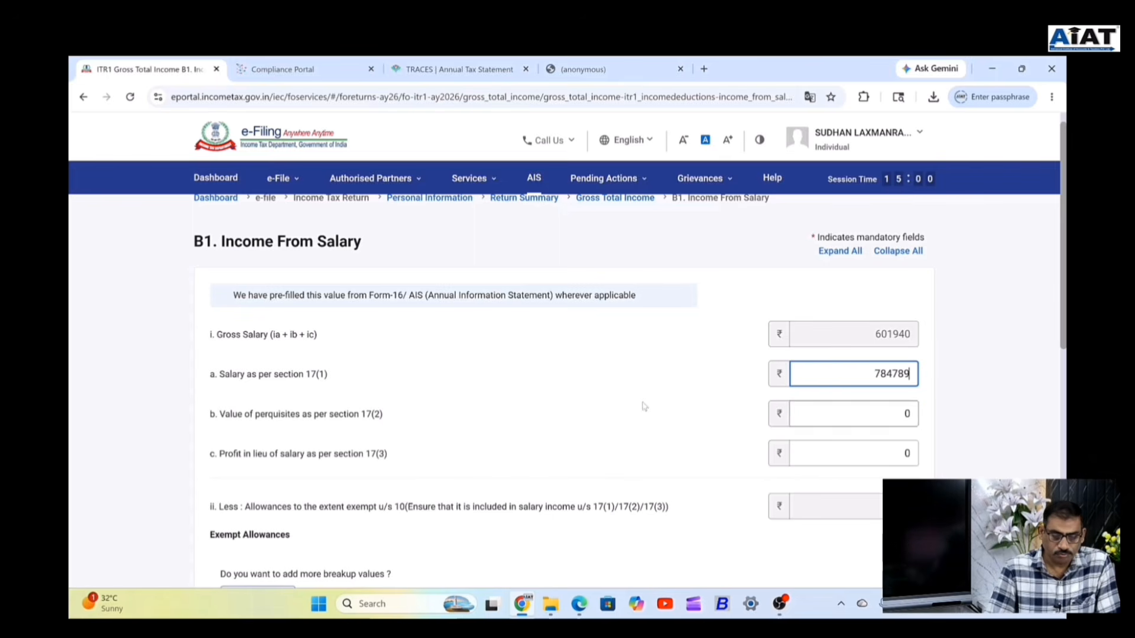
click(644, 406)
scroll(644, 406, down, 4)
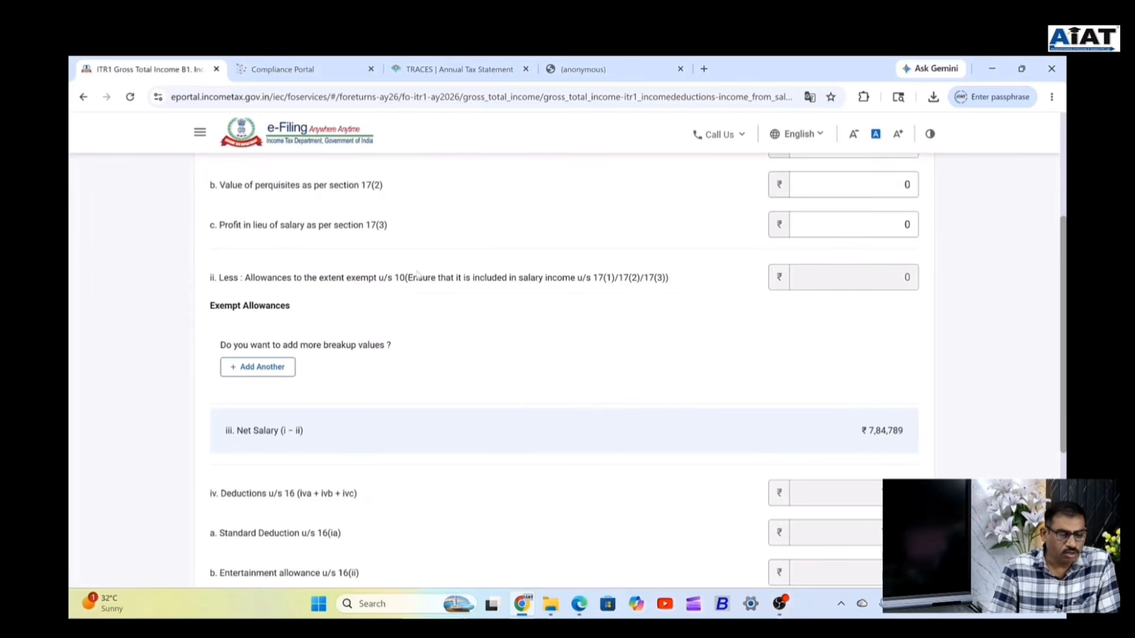
scroll(418, 275, up, 1)
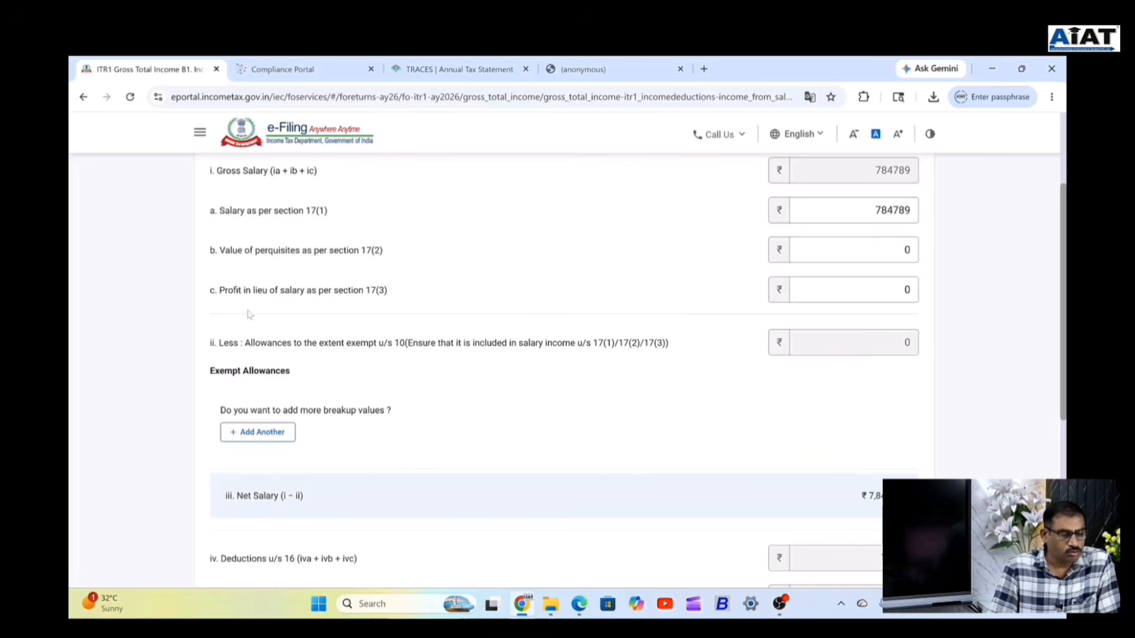
click(262, 432)
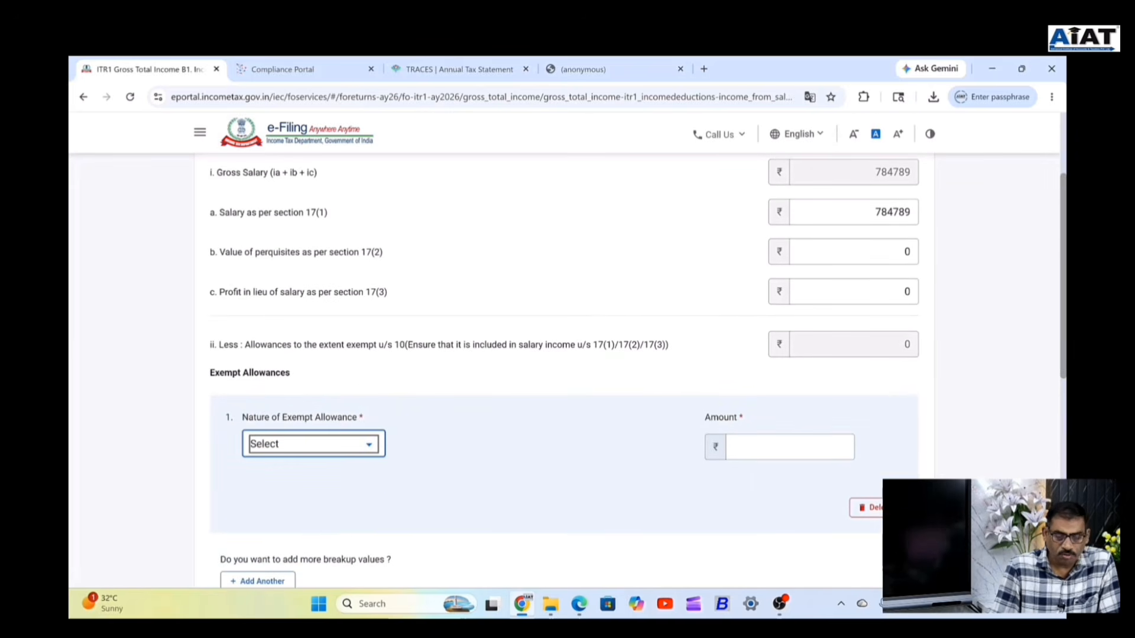
click(362, 449)
scroll(362, 449, down, 1)
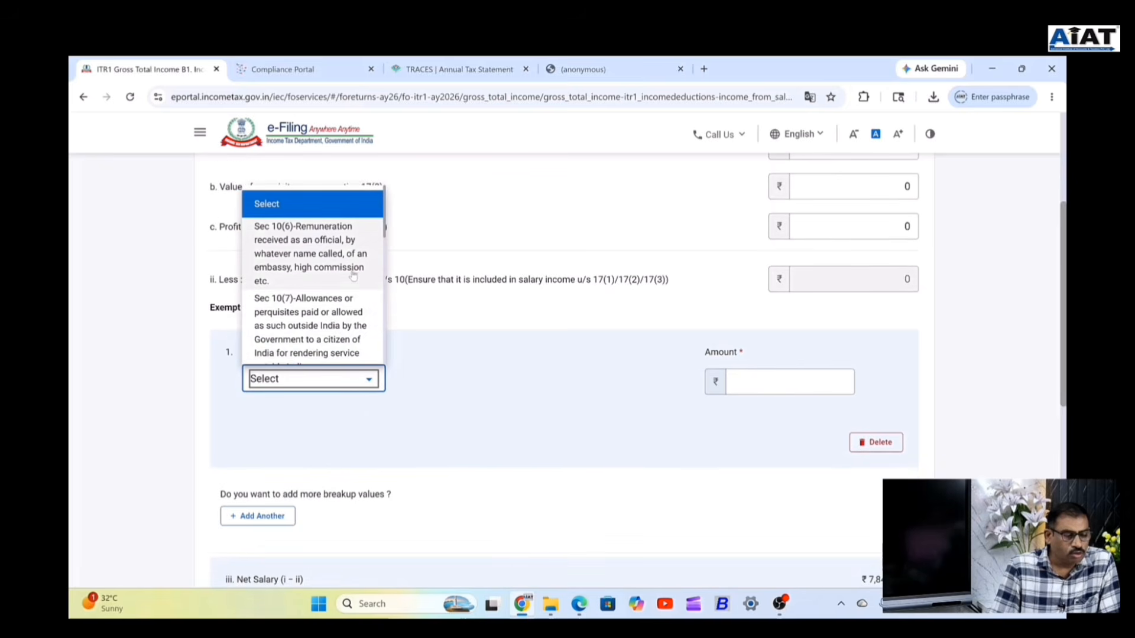
scroll(353, 274, down, 1)
scroll(353, 273, down, 2)
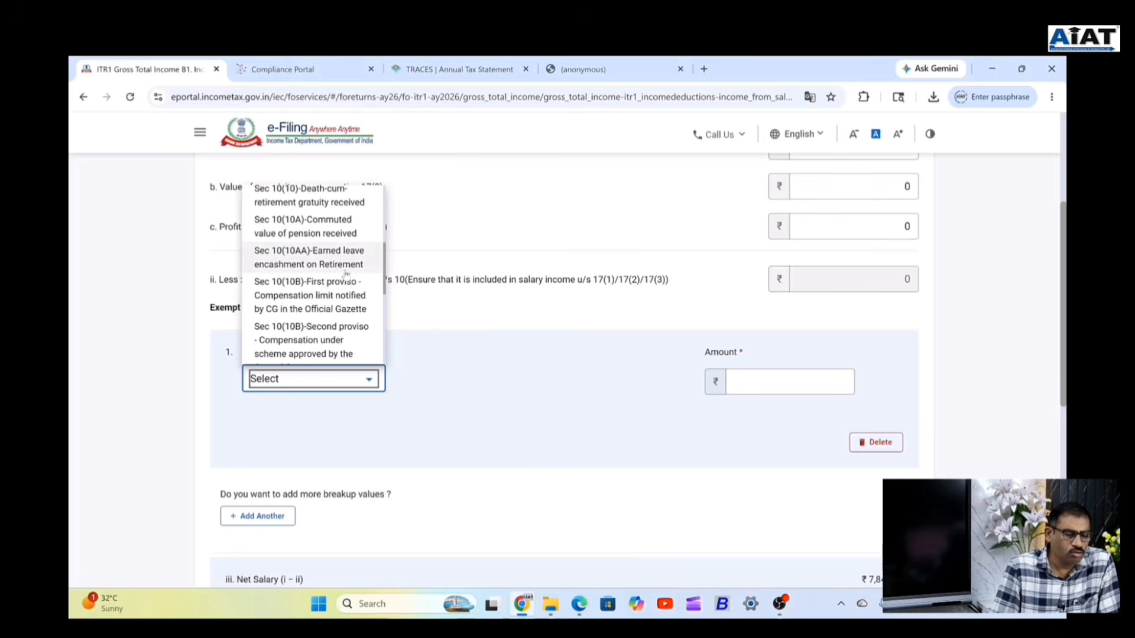
scroll(348, 269, down, 4)
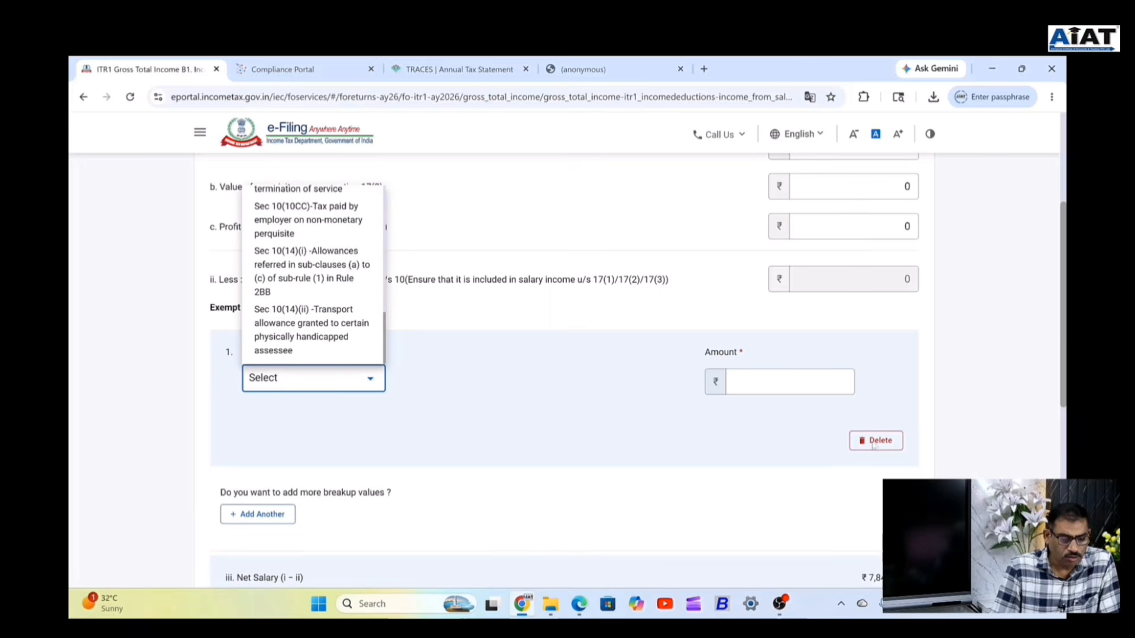
click(460, 381)
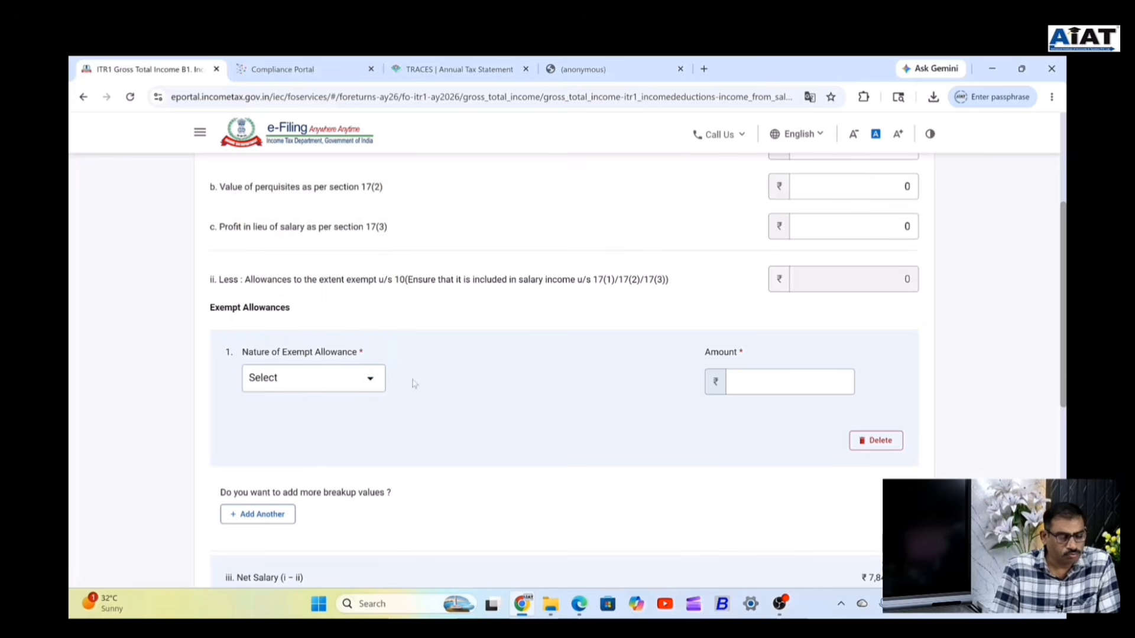
click(867, 447)
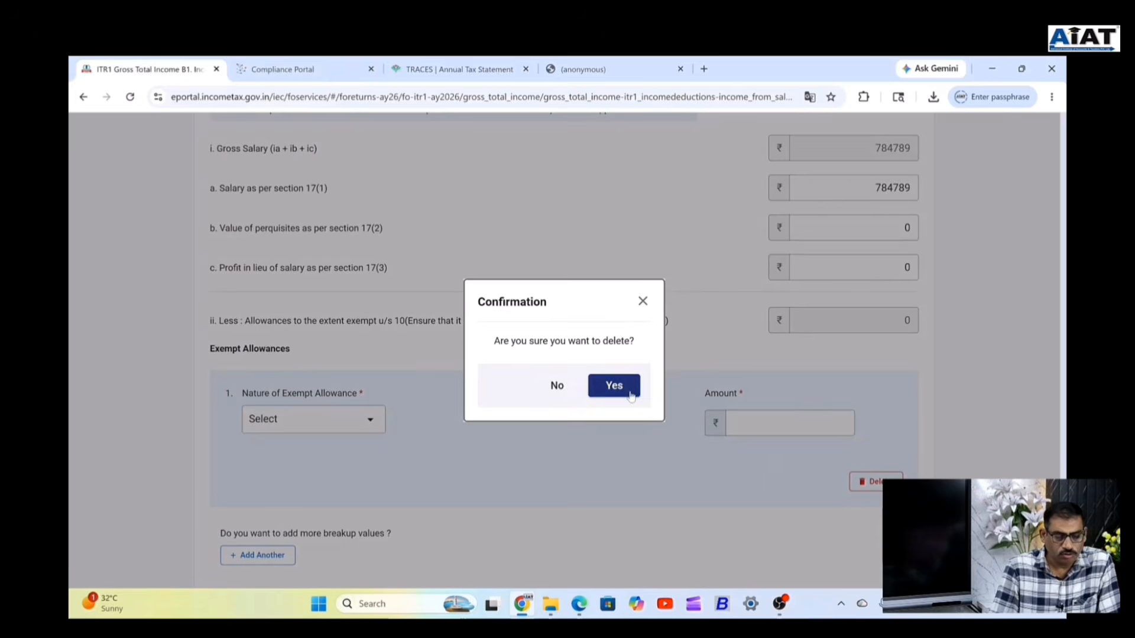
click(630, 394)
Save the salary details and expand Details of Income from House Property, showing ₹0.
scroll(464, 441, down, 3)
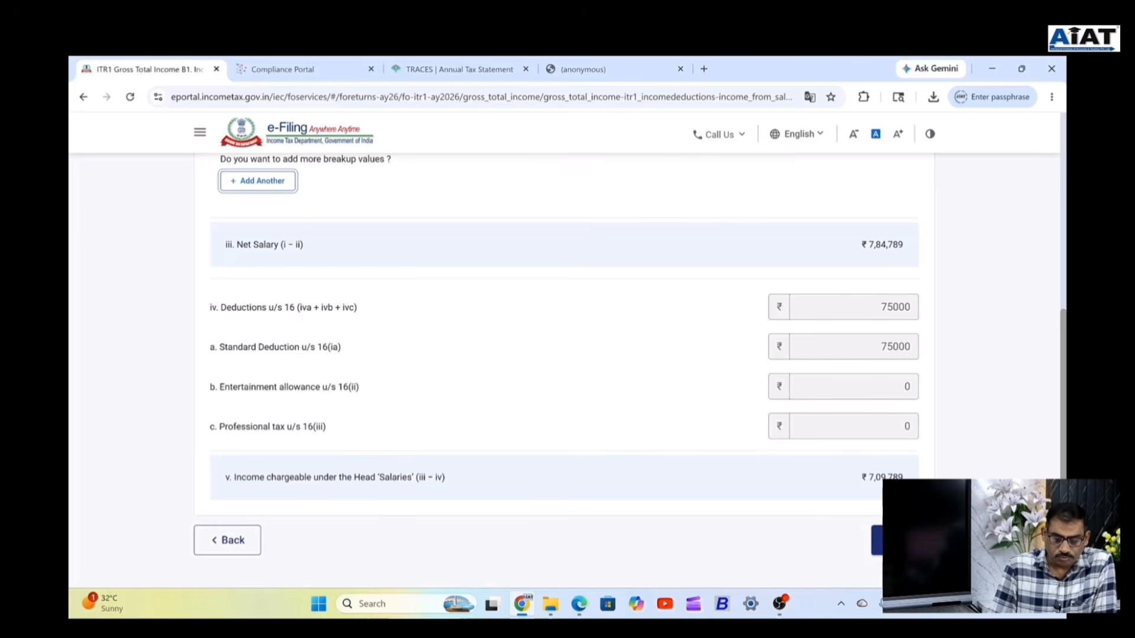
click(877, 540)
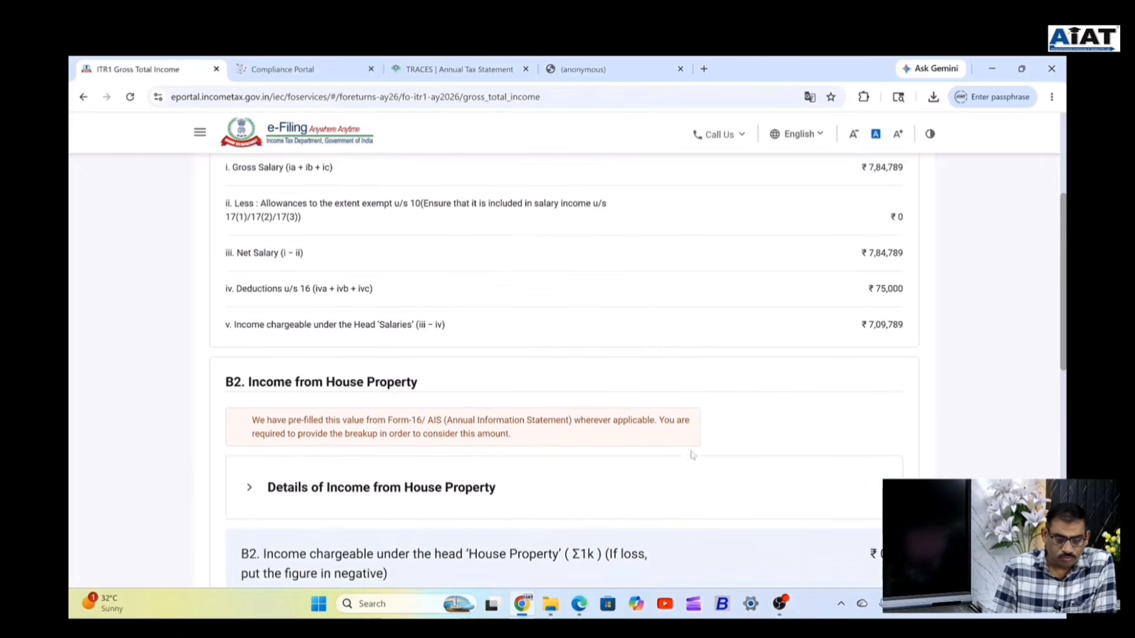
scroll(693, 455, down, 5)
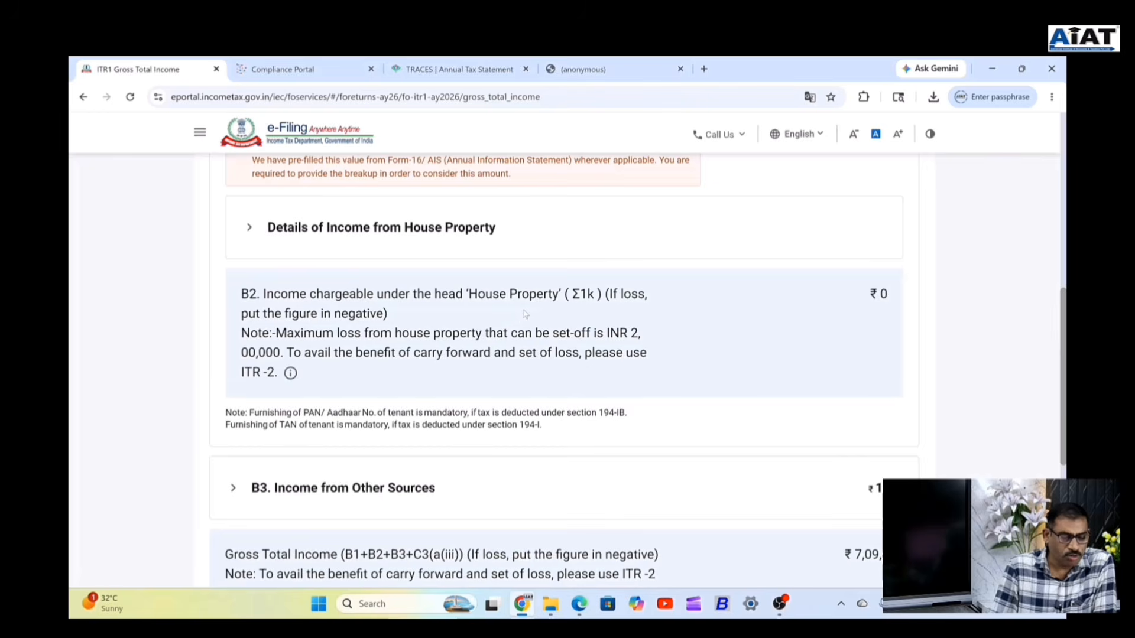
drag(526, 314, 441, 228)
click(423, 240)
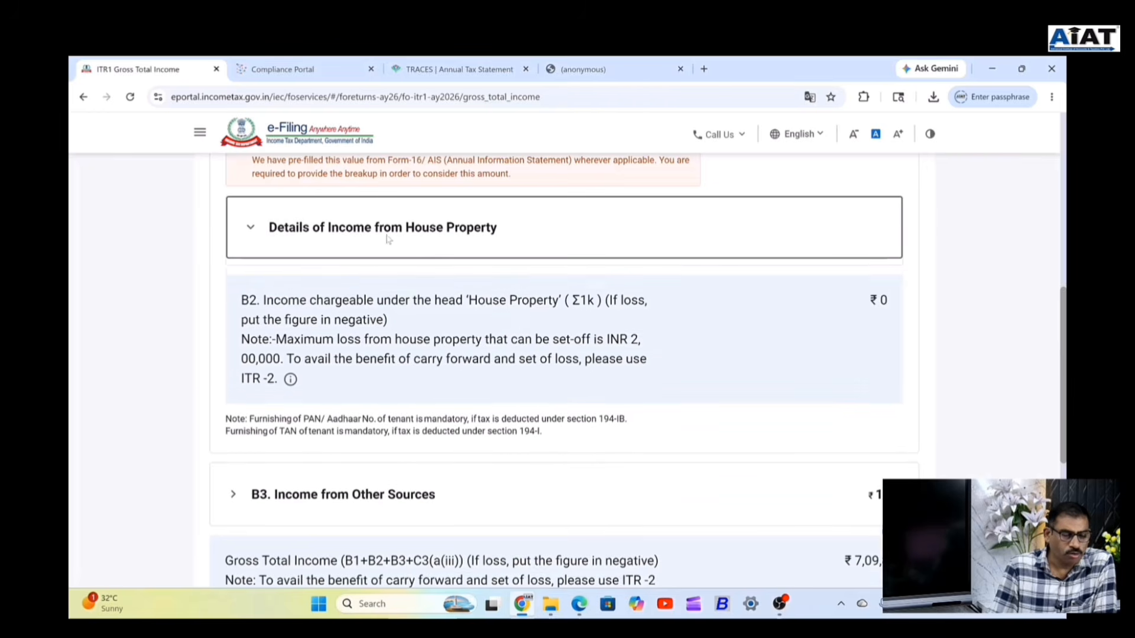
Add a new house property entry, switching its type from Self Occupied to Let Out.
click(285, 317)
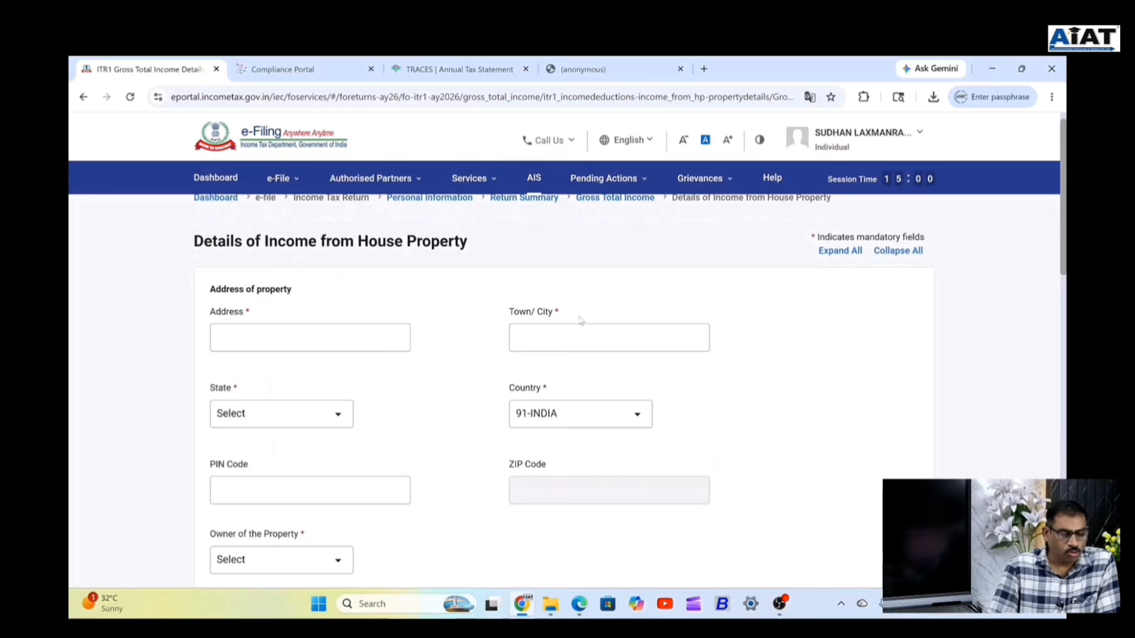
scroll(579, 331, down, 3)
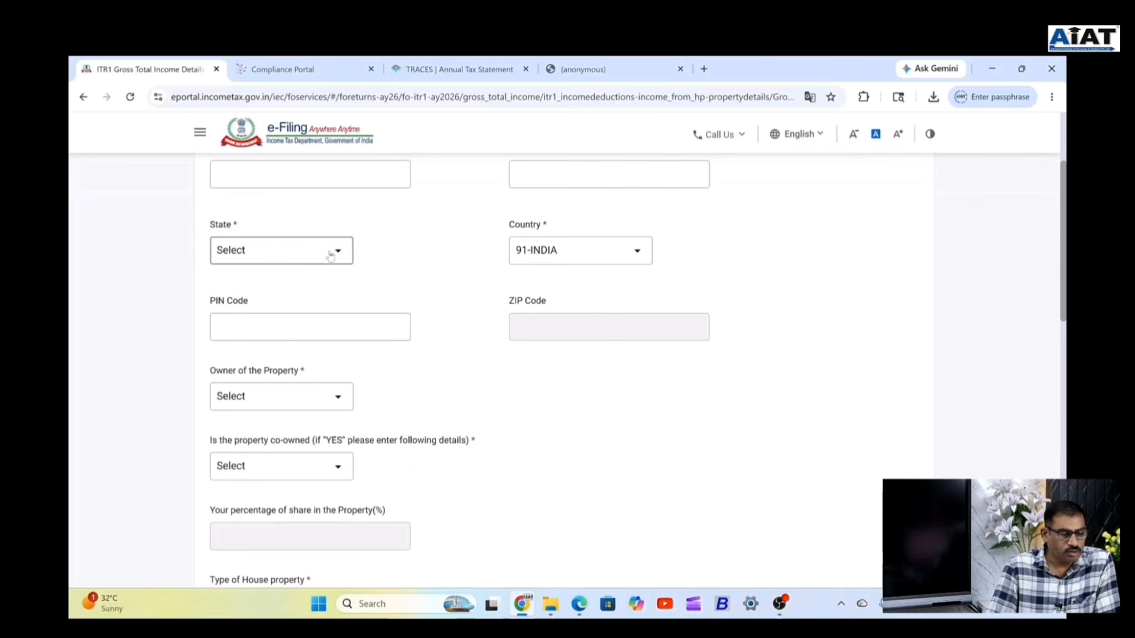
scroll(520, 353, down, 3)
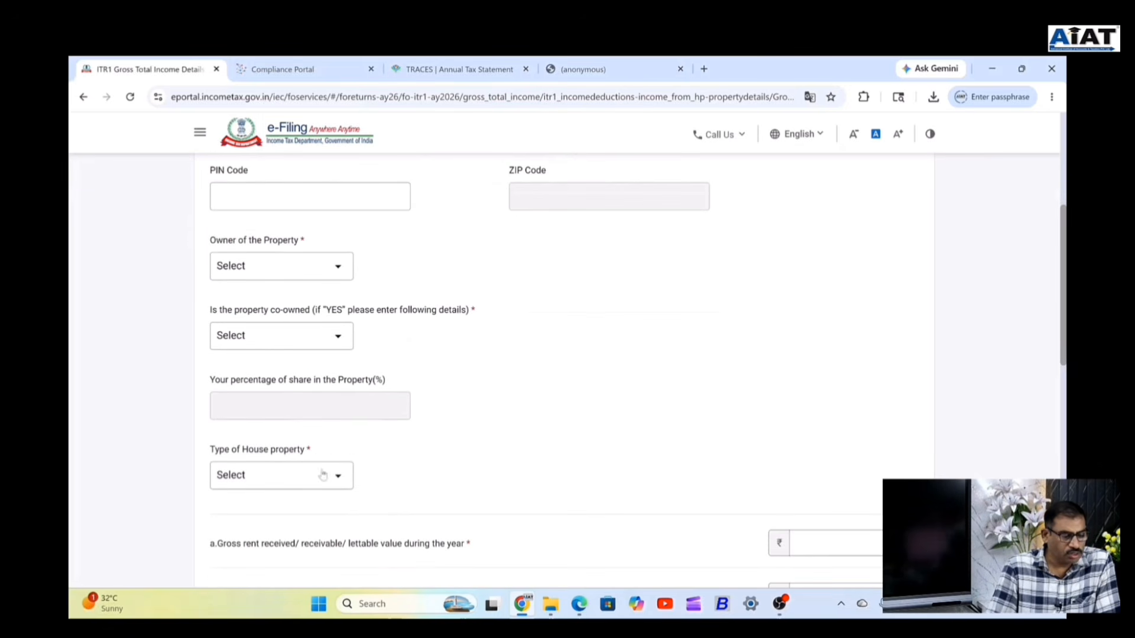
click(337, 476)
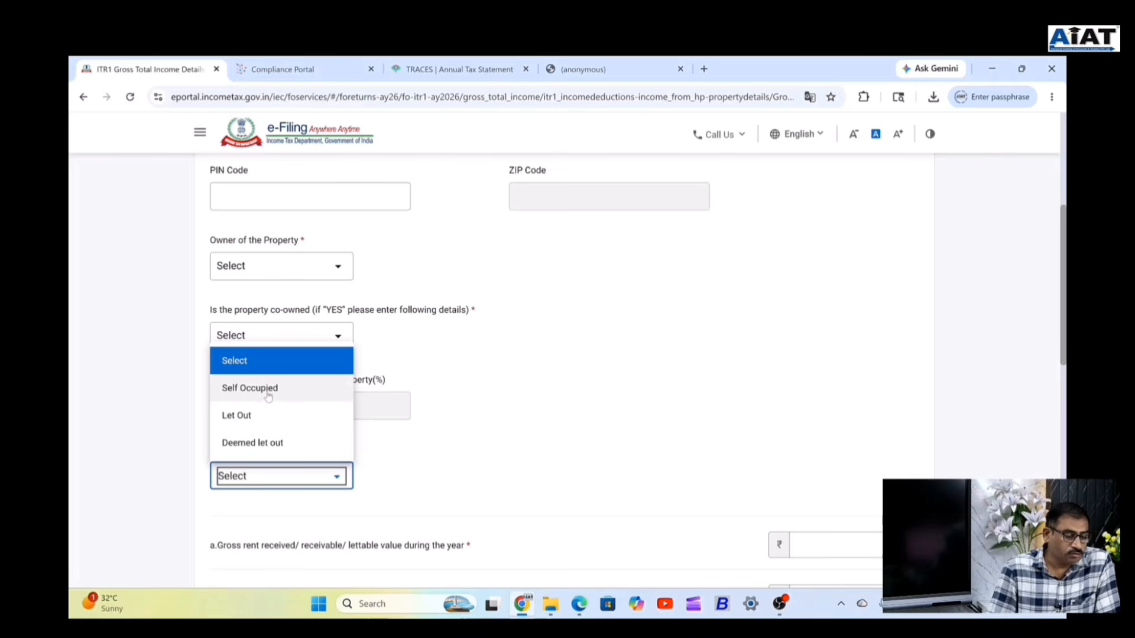
click(265, 387)
scroll(884, 408, down, 5)
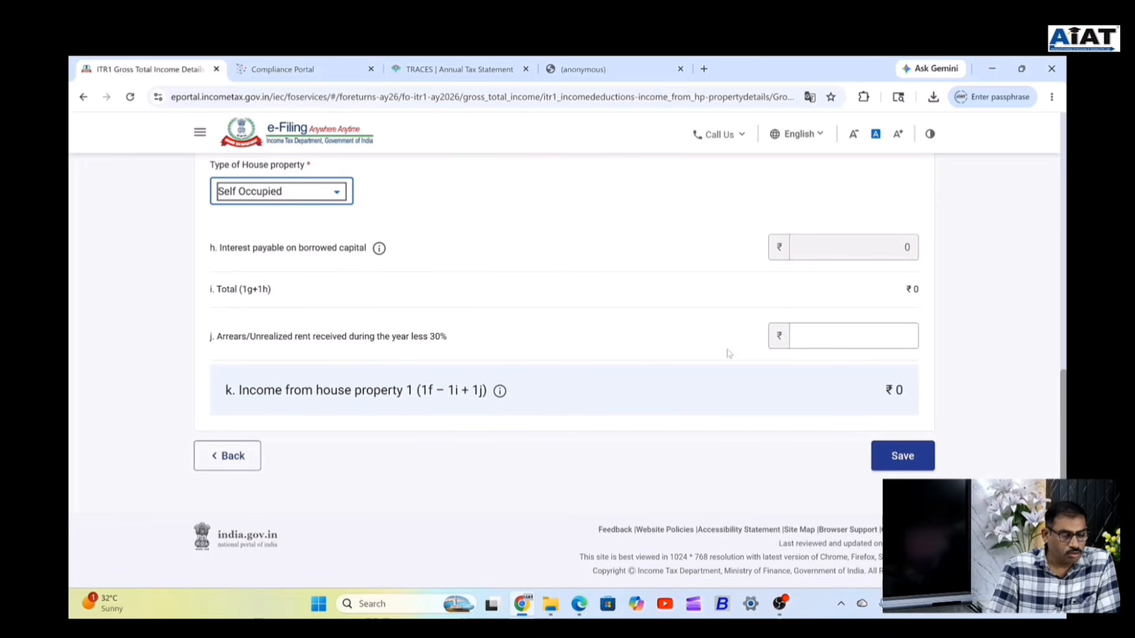
scroll(379, 355, up, 3)
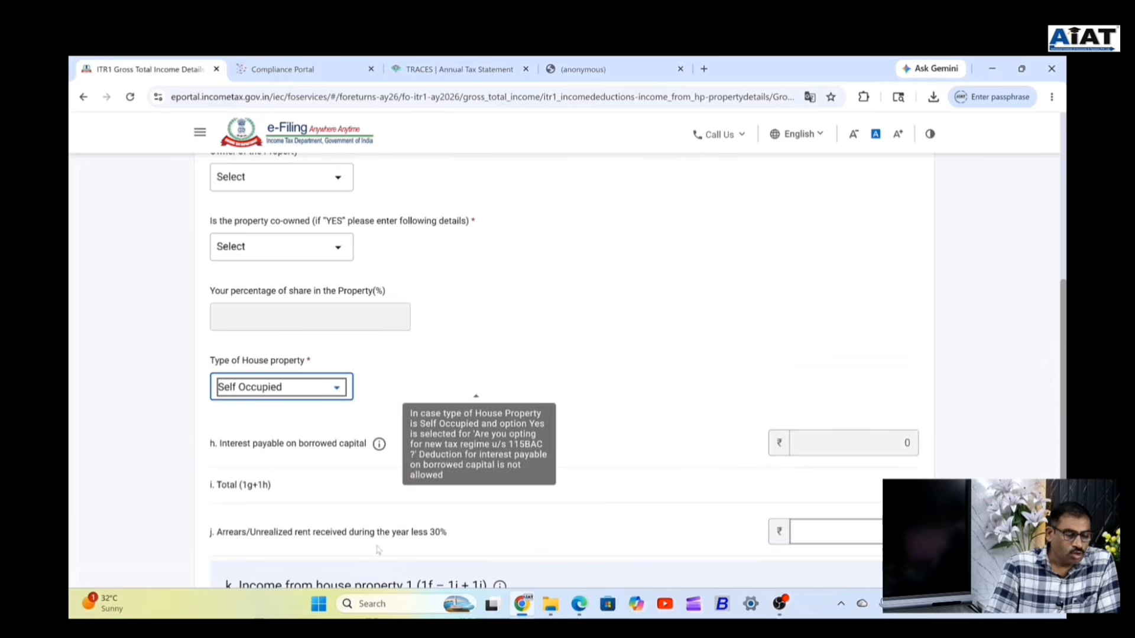
click(329, 391)
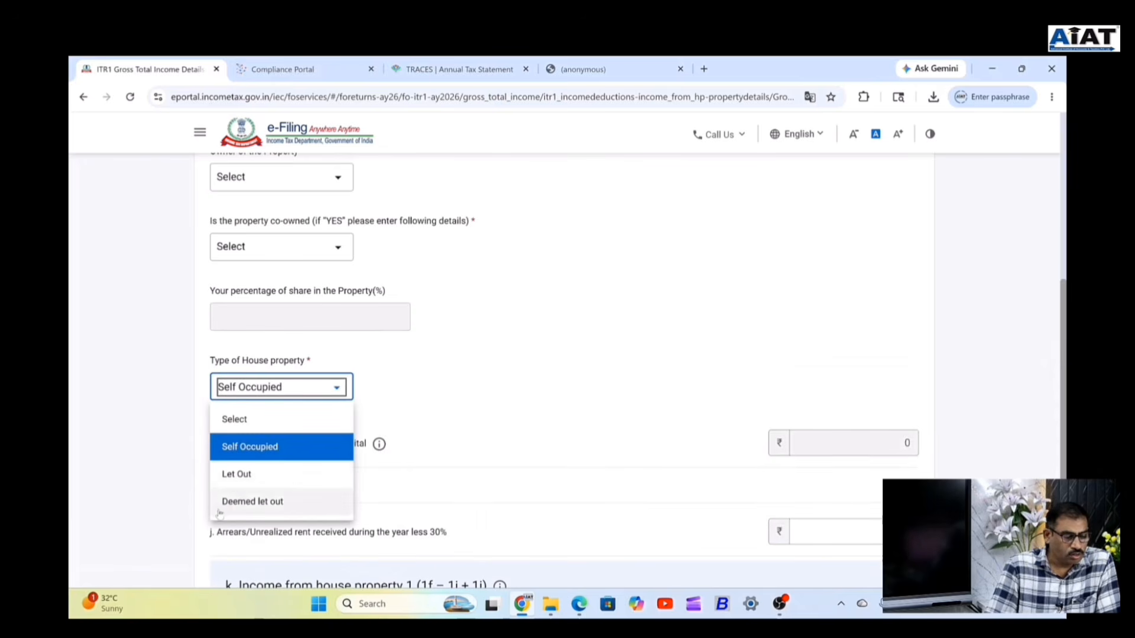
click(239, 474)
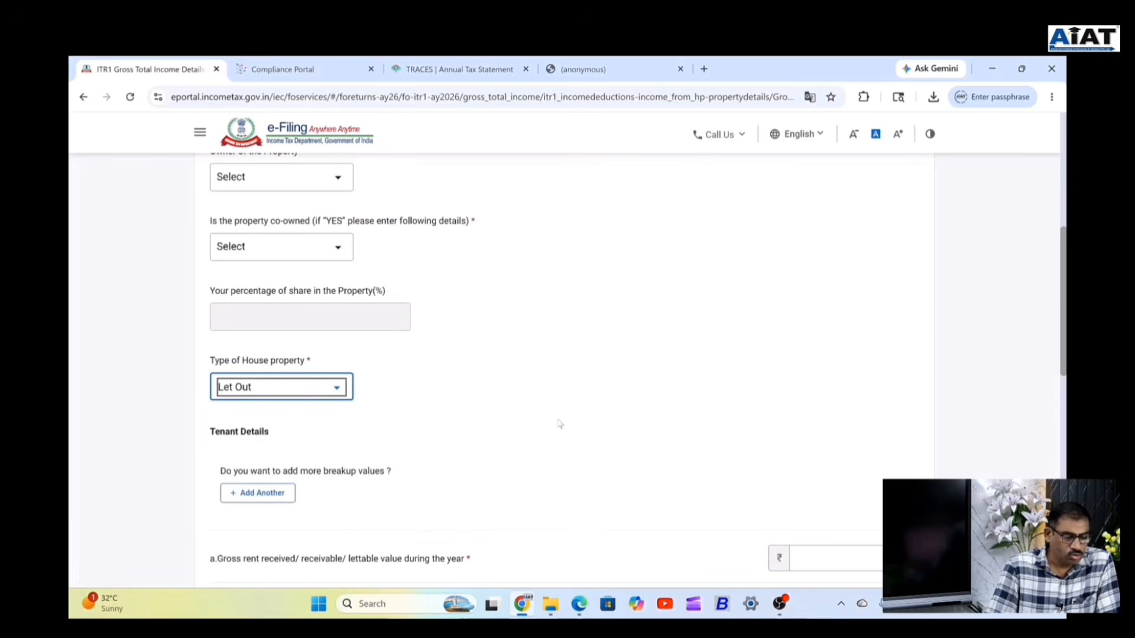
Review the Let Out property's rent fields, including the unrealised rent amount.
scroll(560, 423, down, 5)
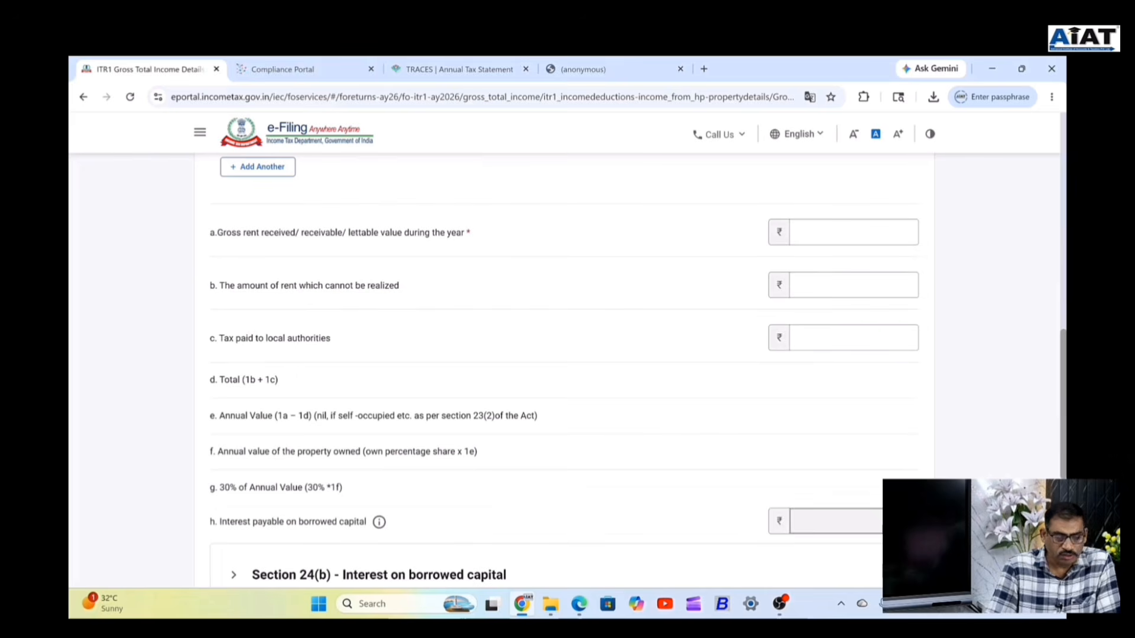
click(816, 291)
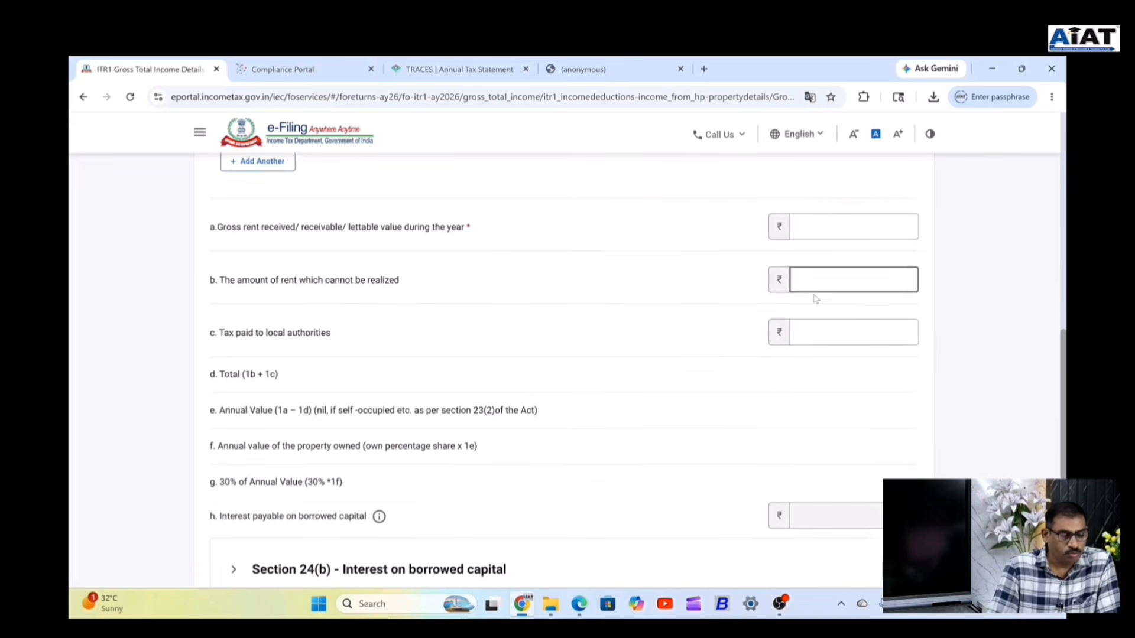
scroll(816, 296, down, 3)
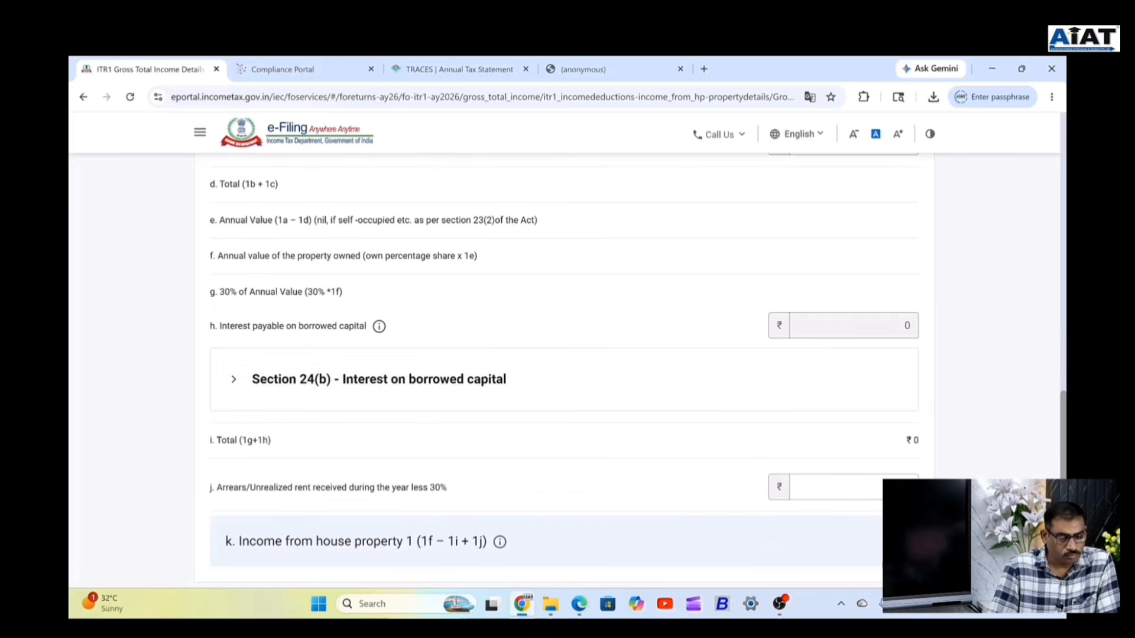
scroll(666, 421, down, 2)
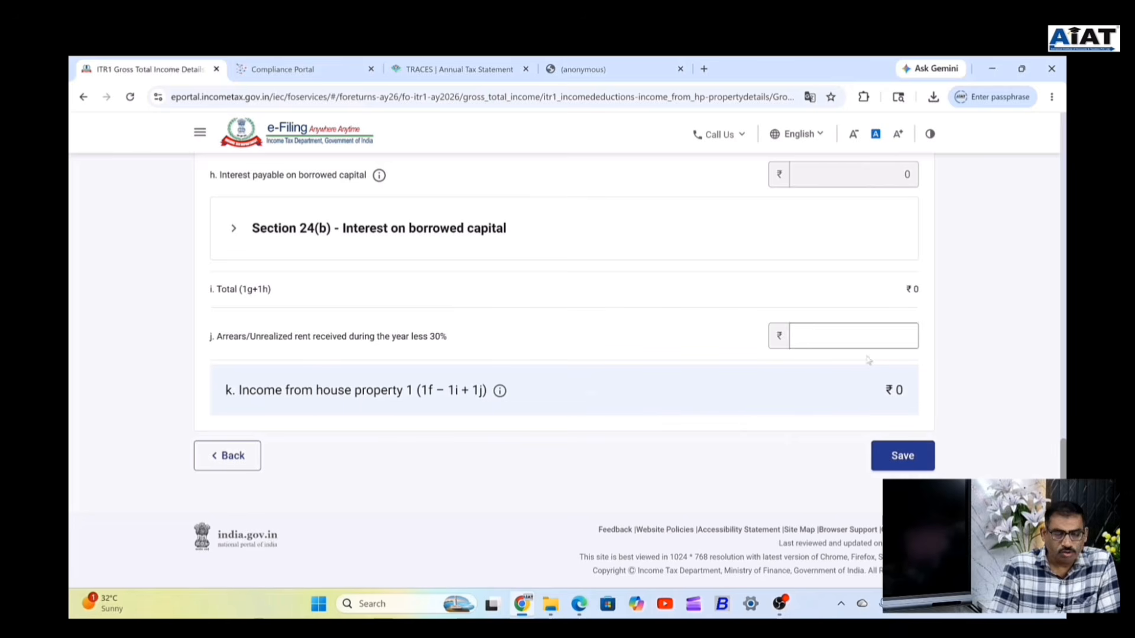
scroll(514, 307, up, 2)
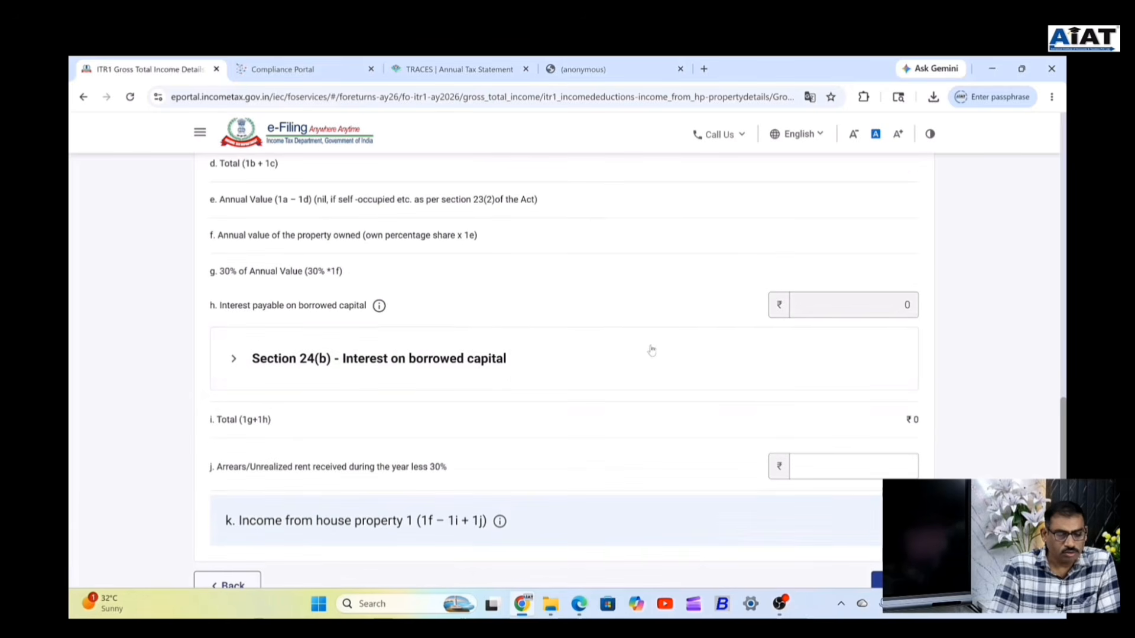
scroll(694, 365, up, 1)
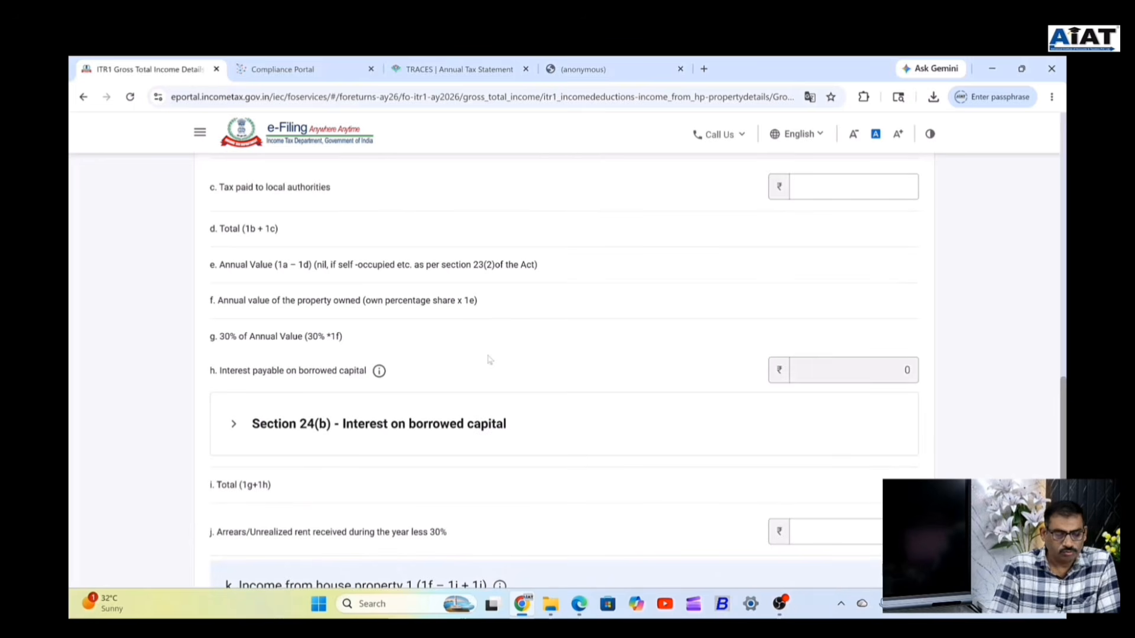
scroll(439, 355, up, 4)
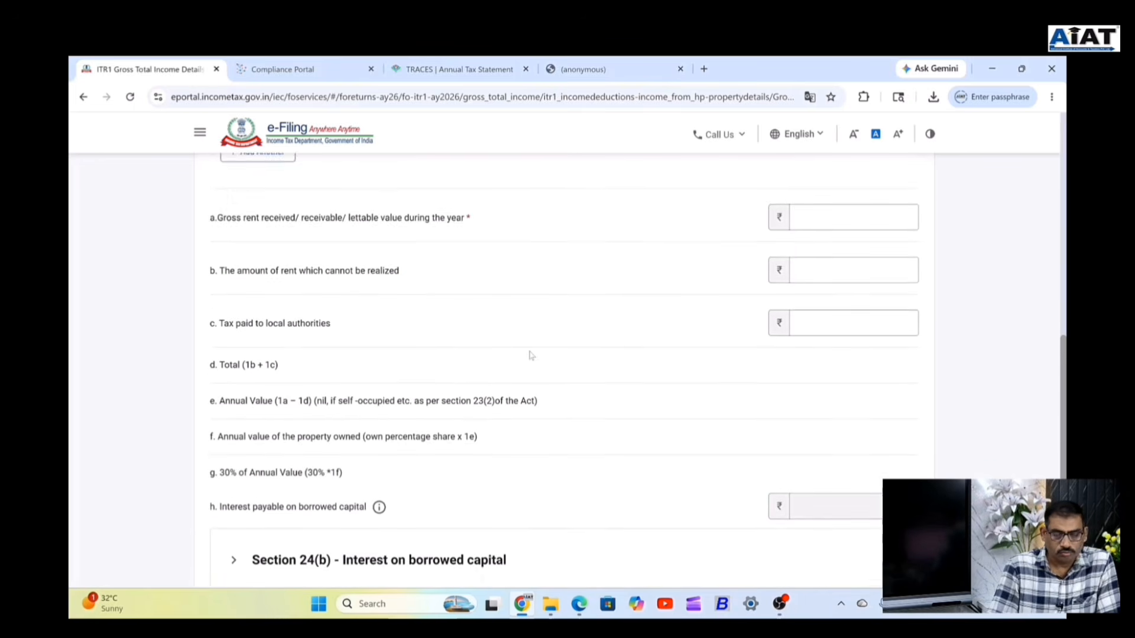
scroll(506, 354, up, 2)
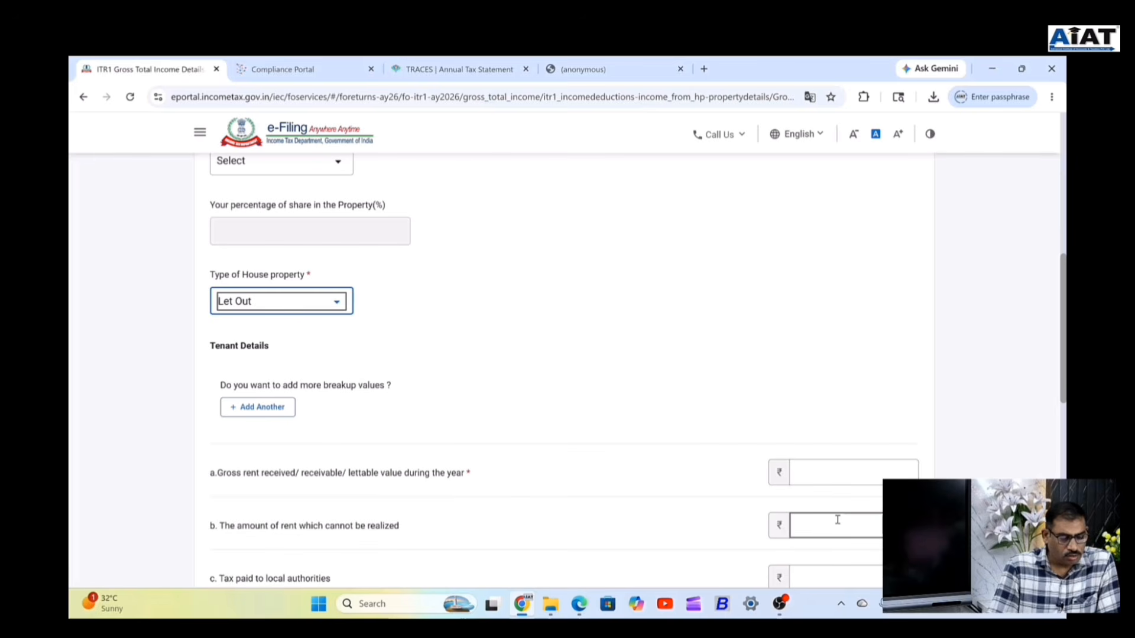
scroll(541, 381, down, 2)
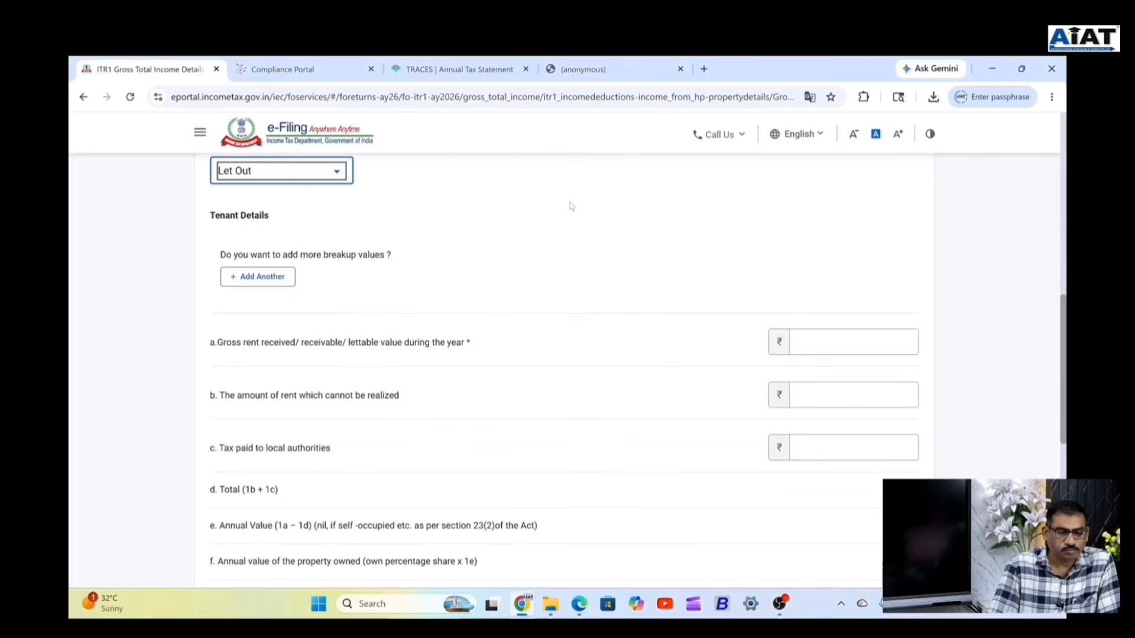
scroll(810, 268, up, 2)
scroll(810, 268, up, 5)
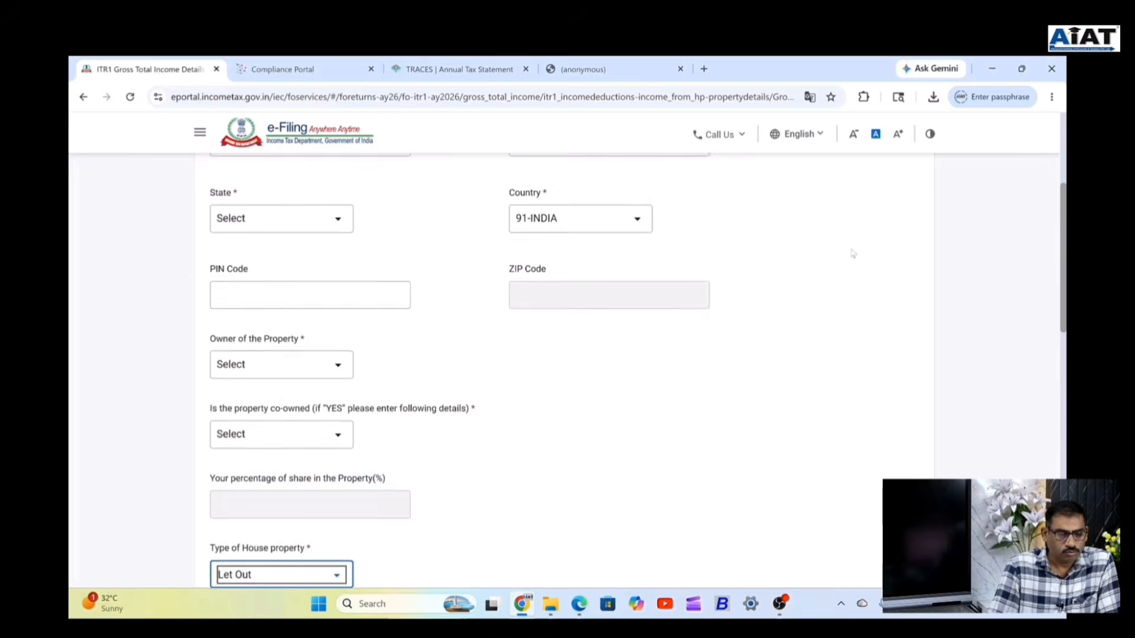
scroll(845, 255, up, 3)
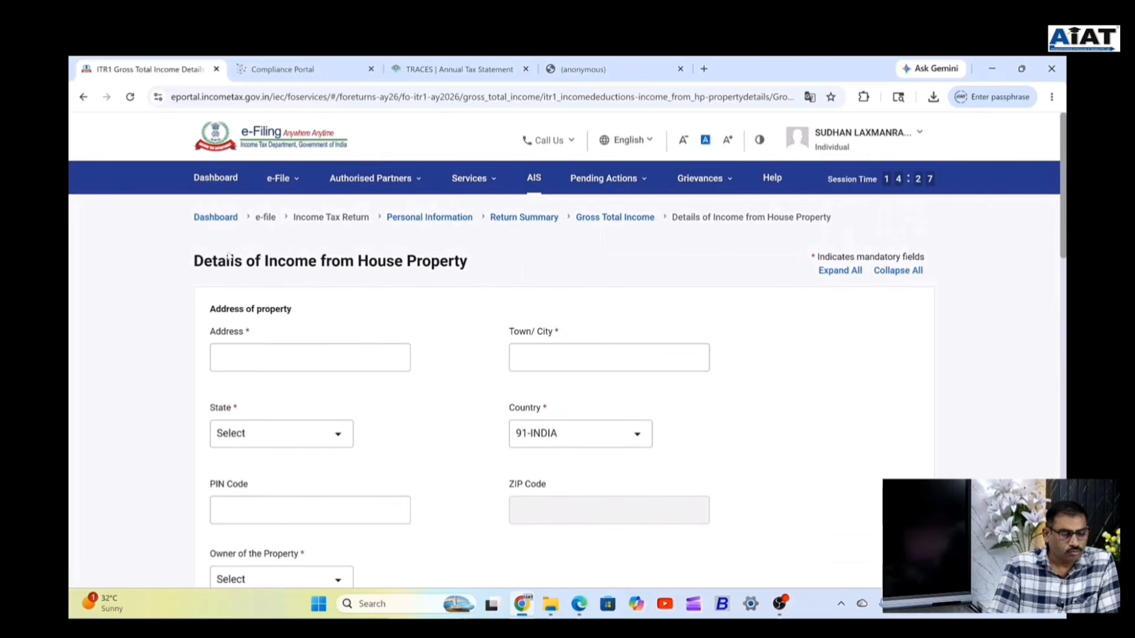
scroll(459, 314, down, 15)
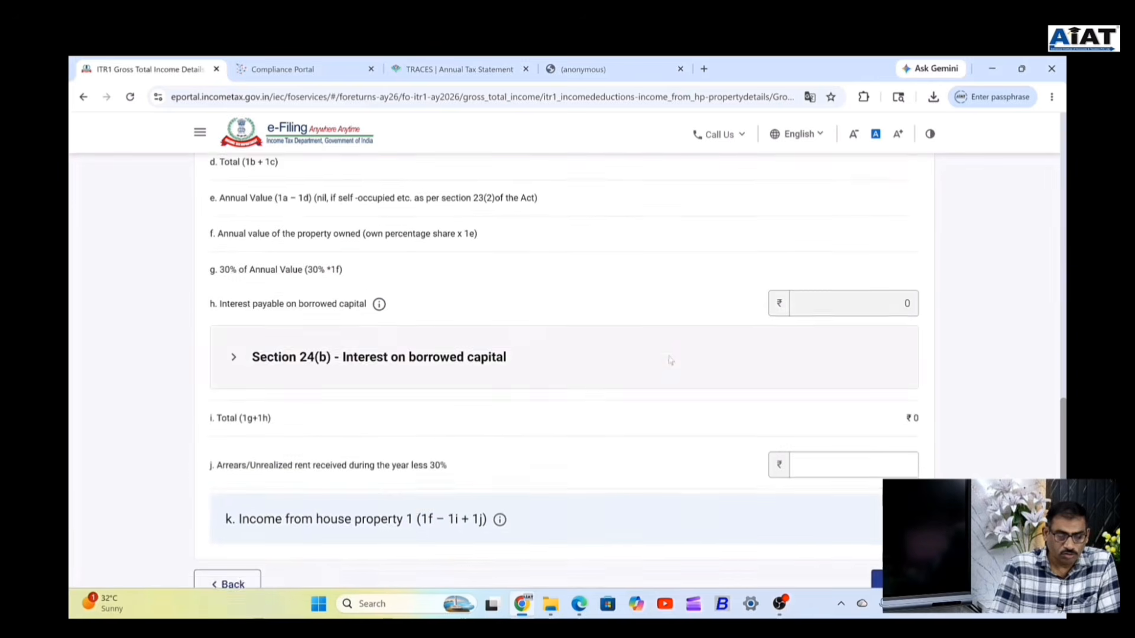
scroll(670, 360, down, 2)
Leave the house property form, keeping gross total income at ₹7,09,899.
click(908, 458)
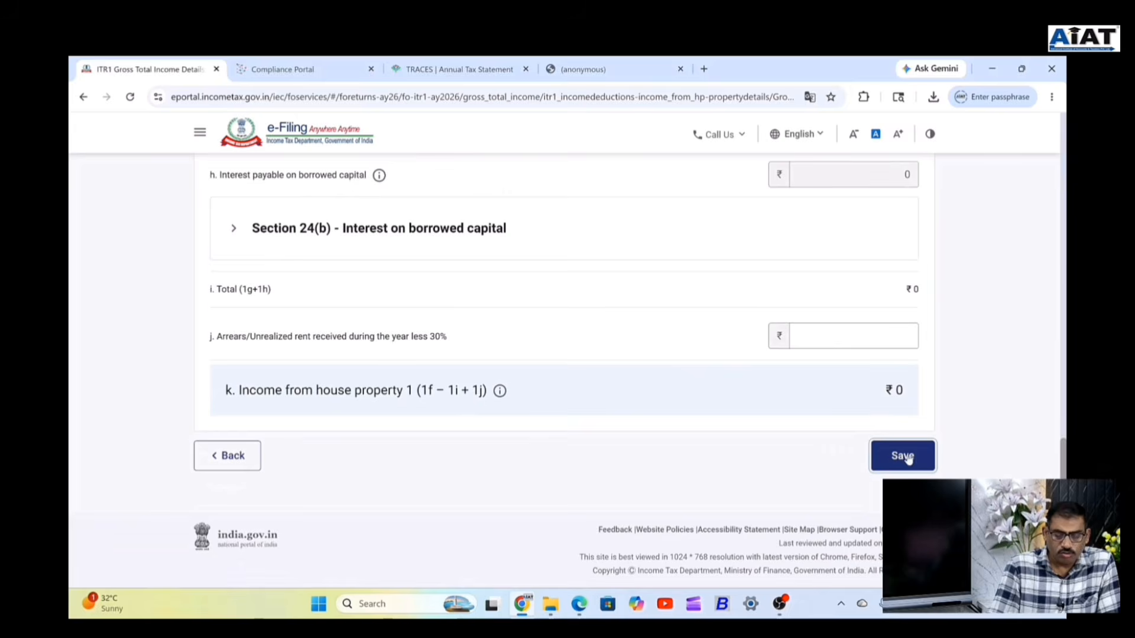
scroll(449, 398, up, 4)
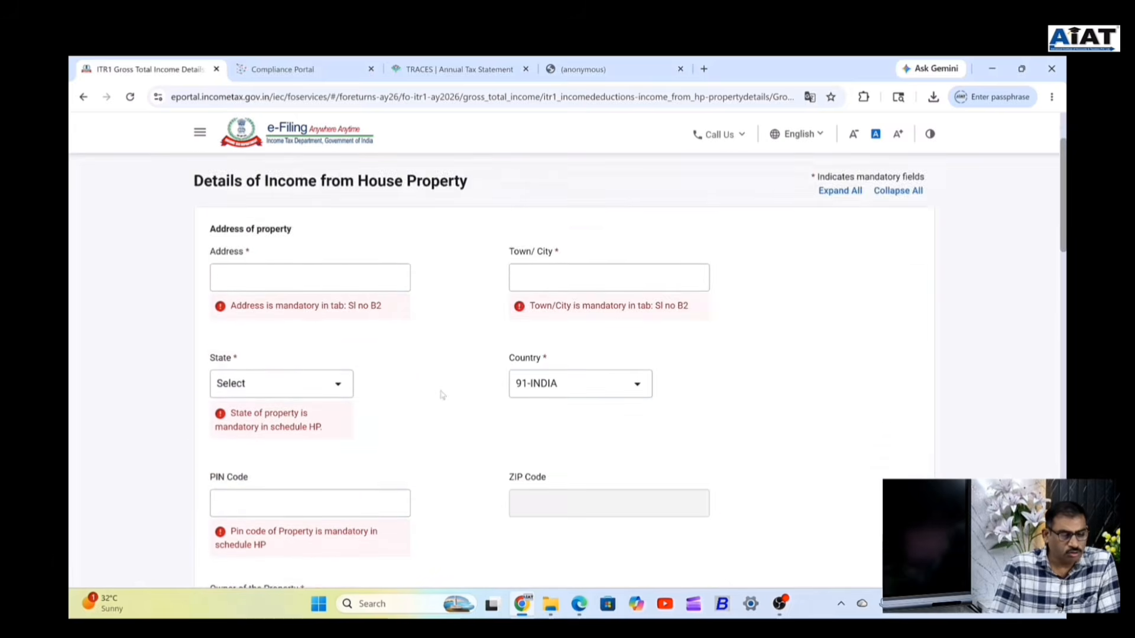
scroll(466, 395, down, 10)
scroll(379, 440, down, 10)
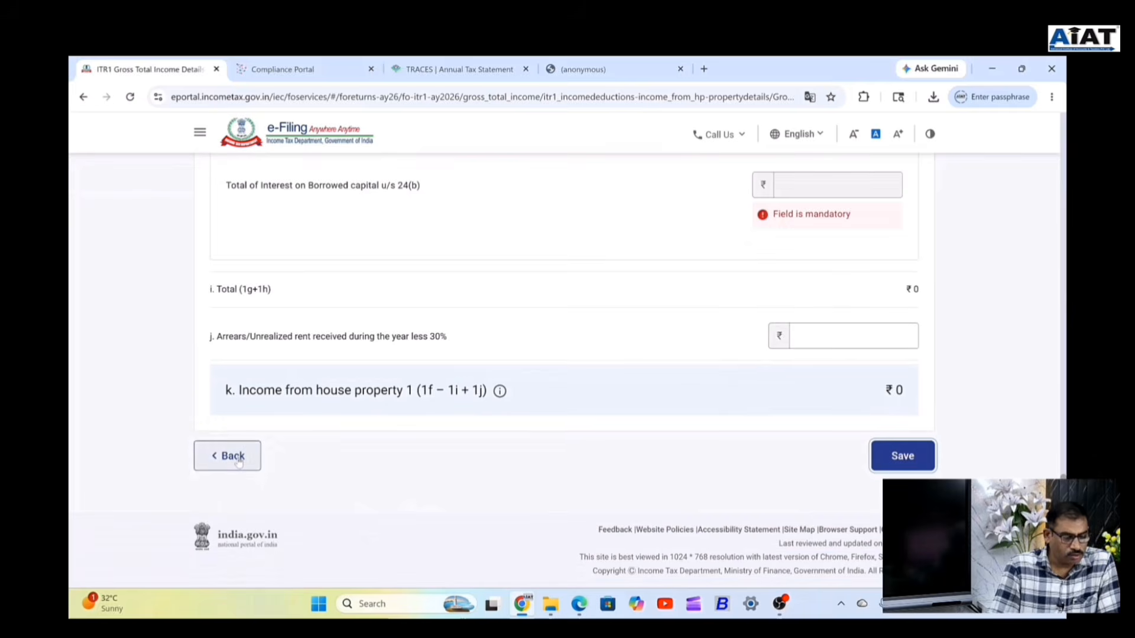
click(231, 456)
scroll(550, 367, down, 10)
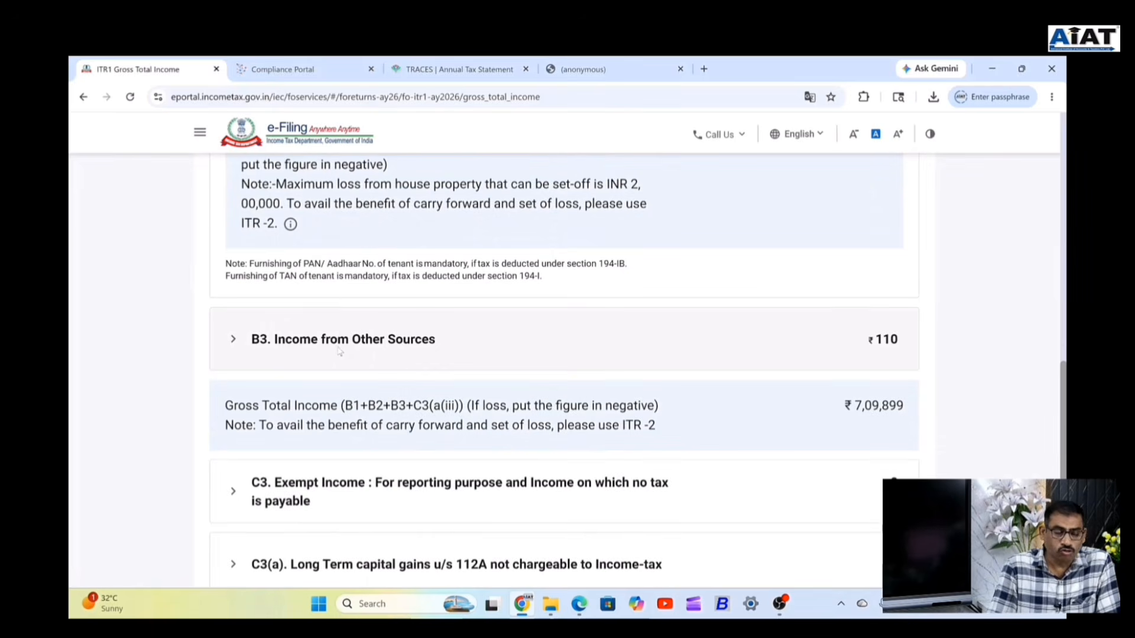
Expand Income from Other Sources (₹110 refund interest) and cross-check the TRACES and AIS tabs.
click(401, 346)
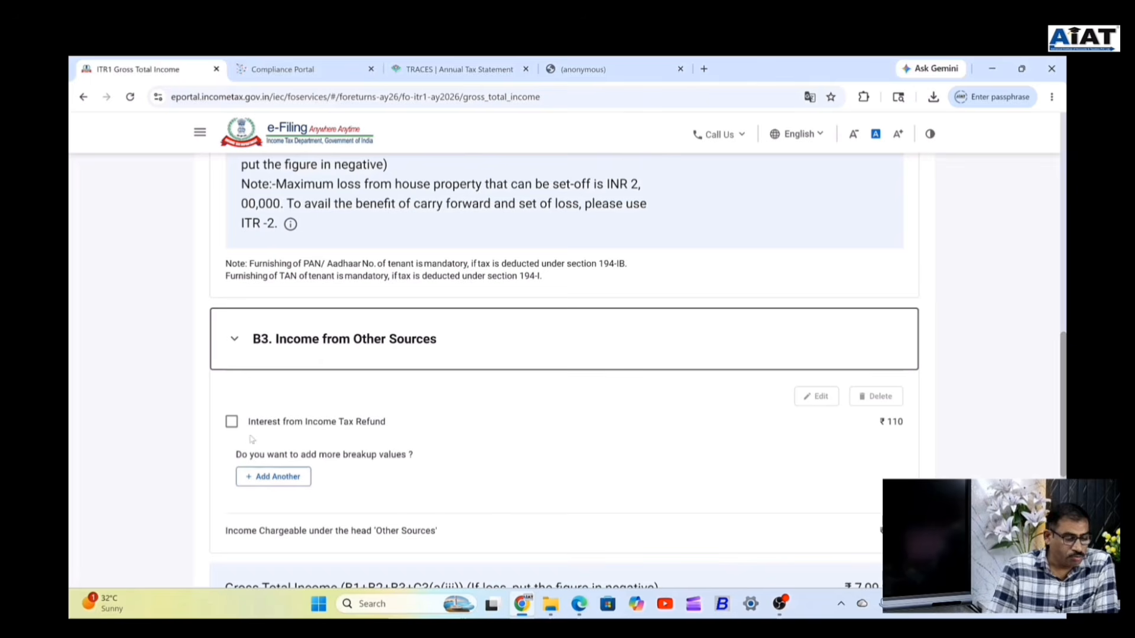
click(442, 71)
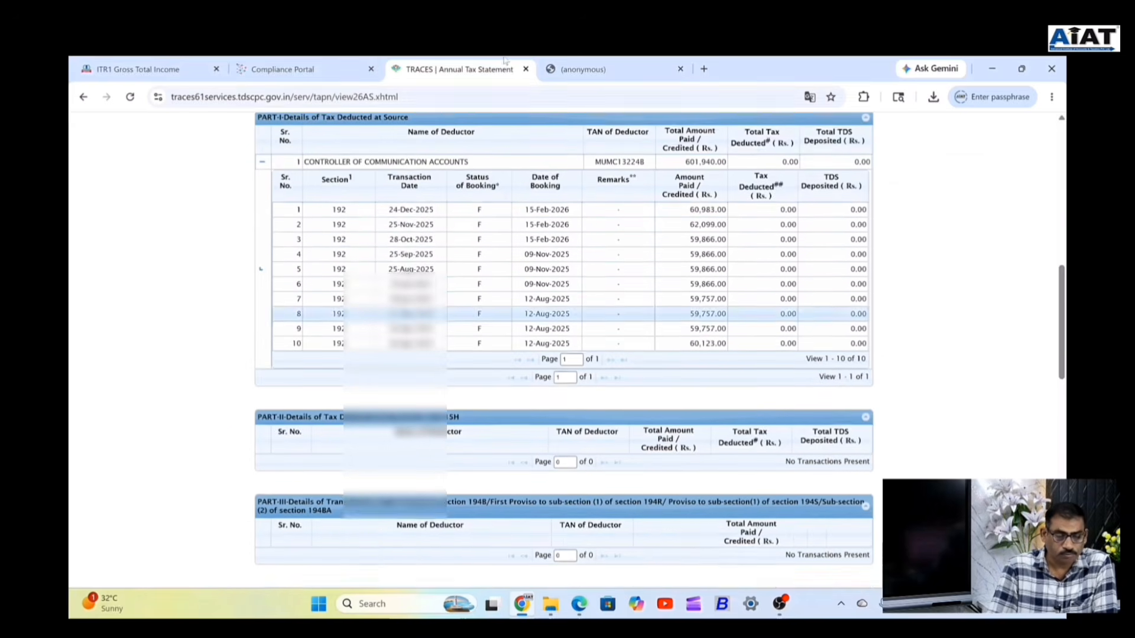
click(282, 69)
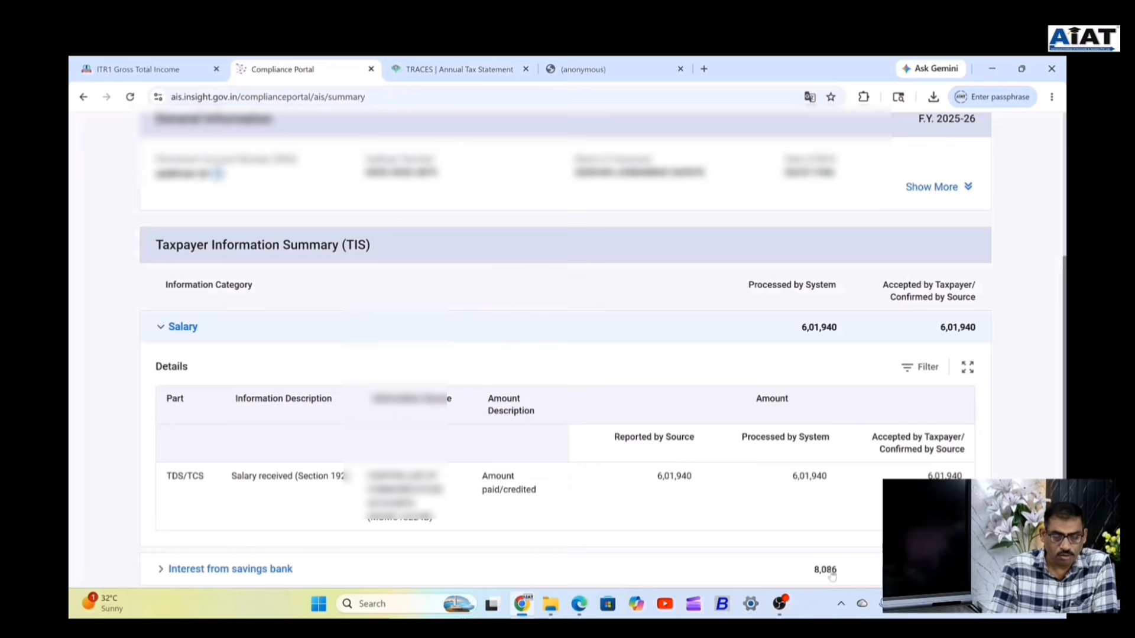
scroll(831, 576, down, 3)
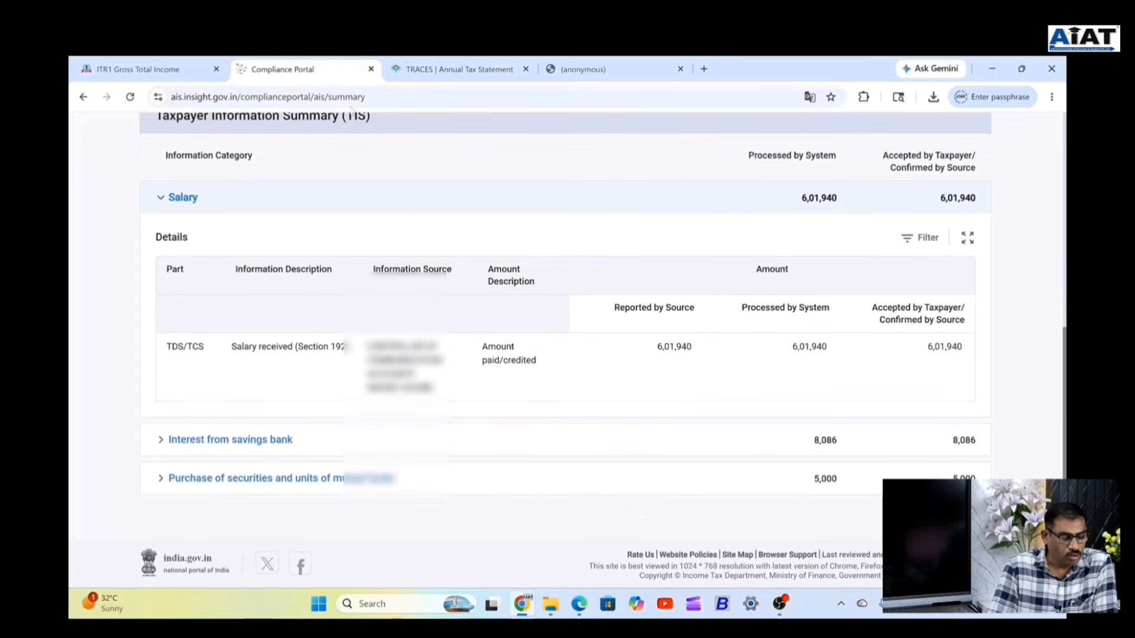
click(138, 69)
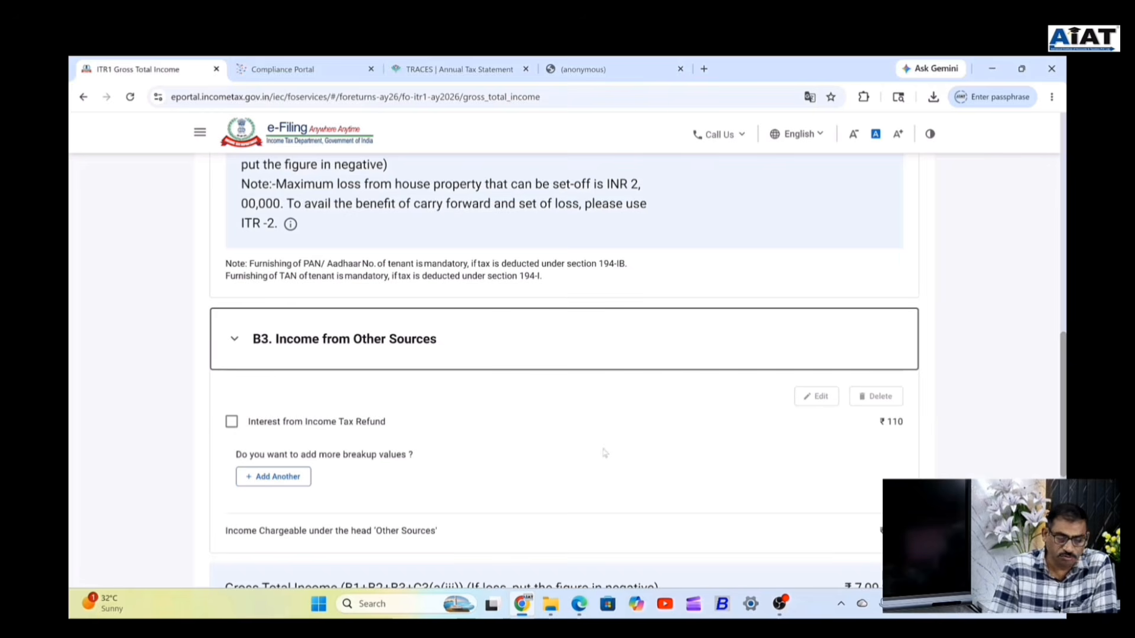
Add and save an Interest from Saving Bank Account entry with amount 5086.
click(281, 481)
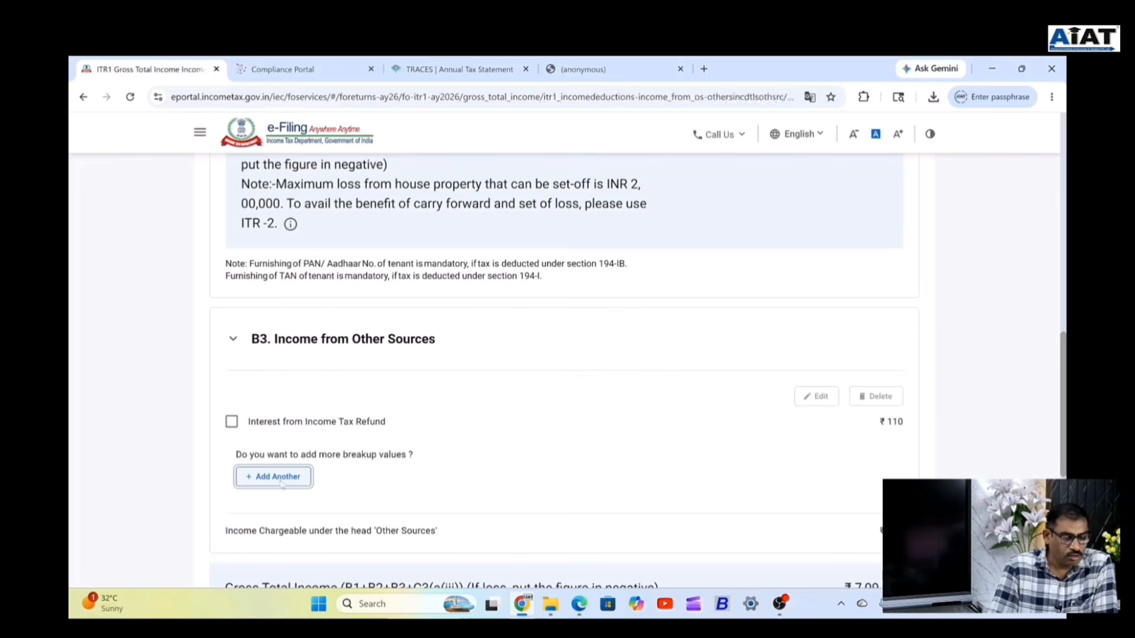
click(349, 368)
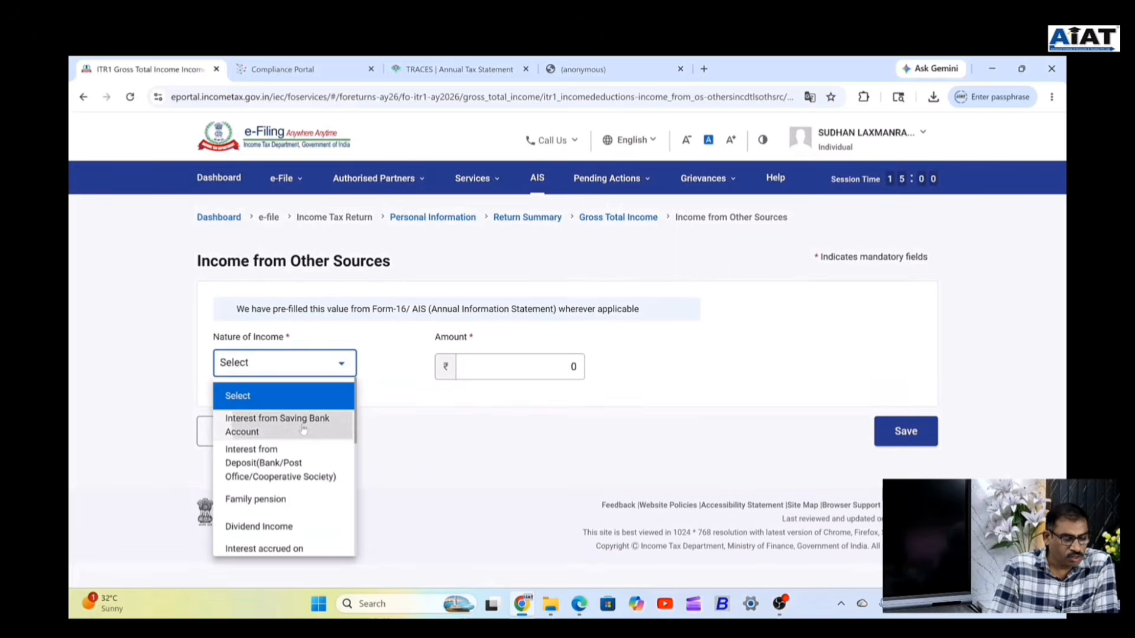
click(303, 429)
click(501, 367)
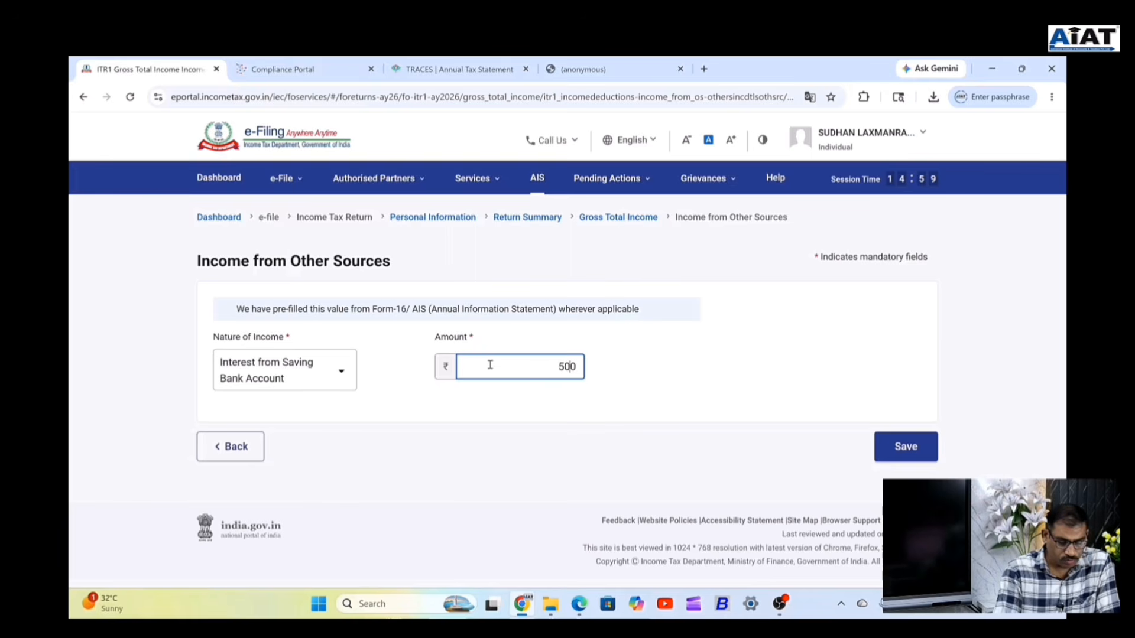
text(5086)
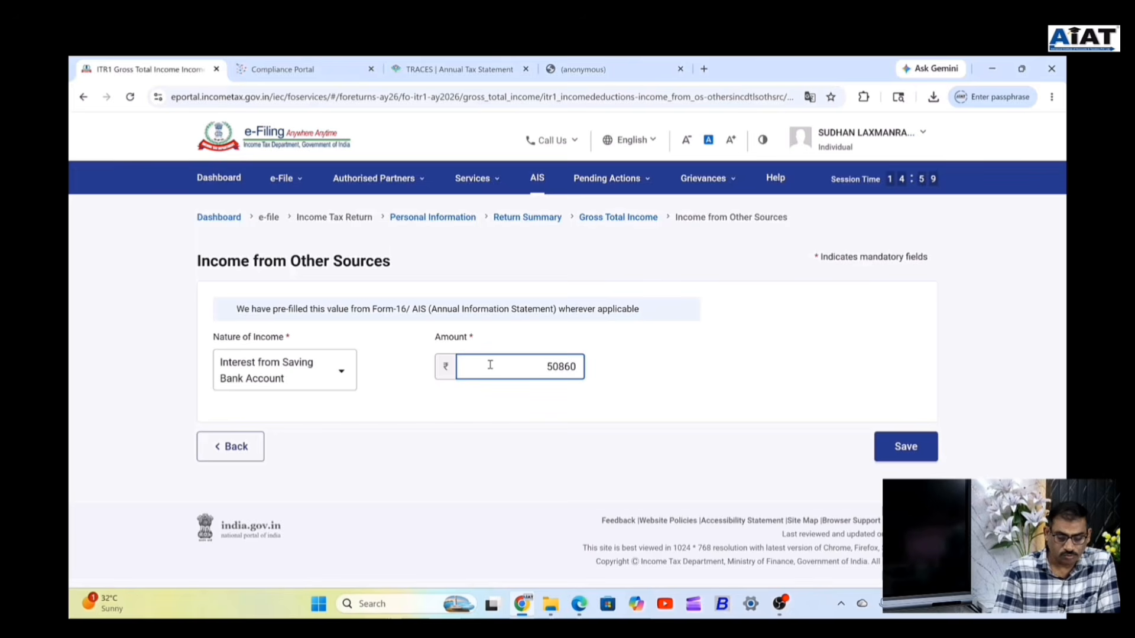
key(BackSpace)
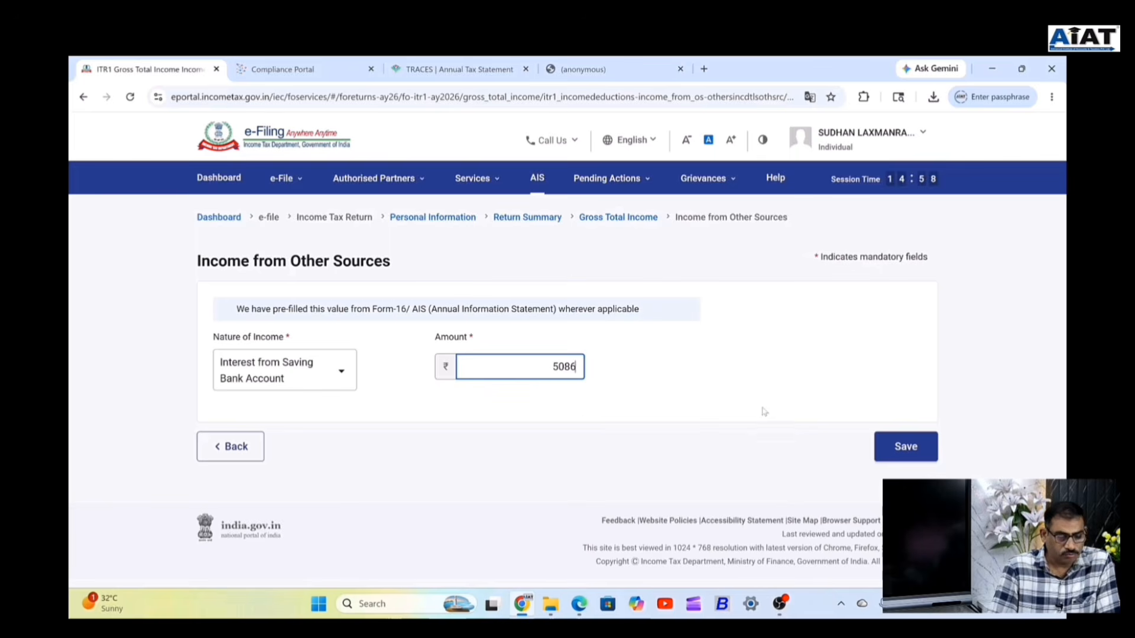
click(907, 450)
Edit the savings bank interest entry's amount to 8086, making Other Sources ₹8,196.
scroll(426, 421, down, 15)
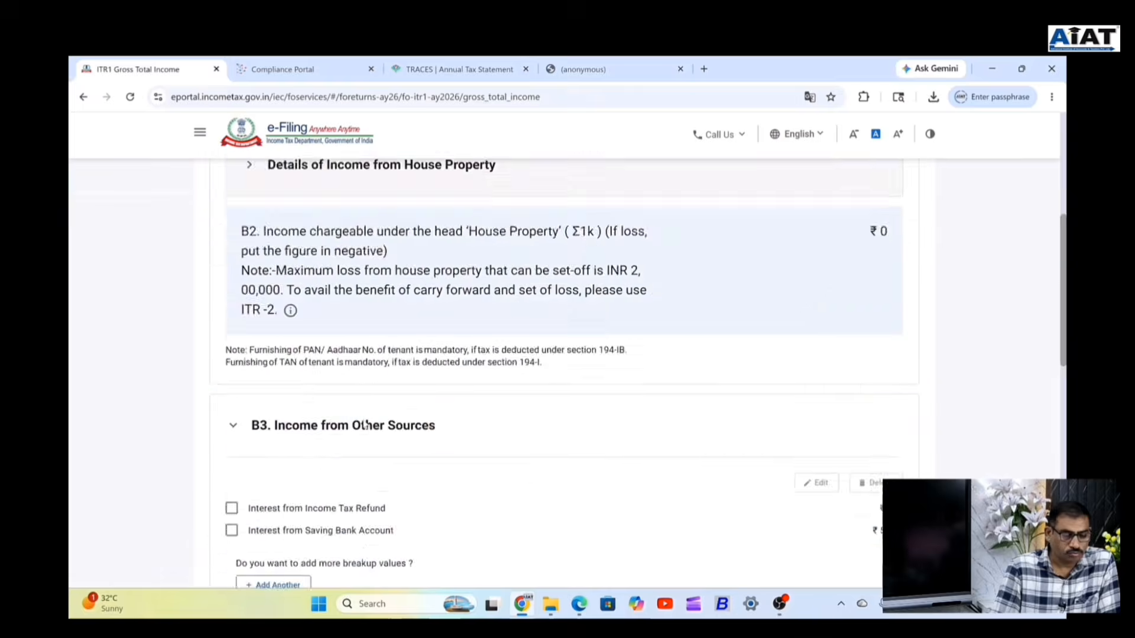
scroll(564, 281, up, 2)
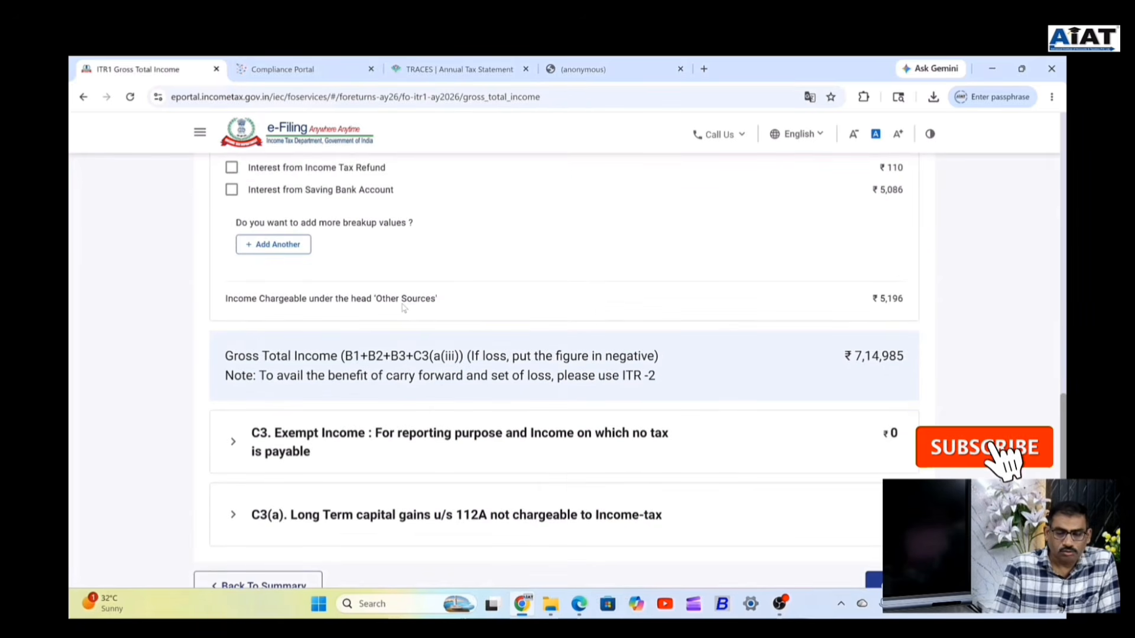
scroll(762, 237, up, 1)
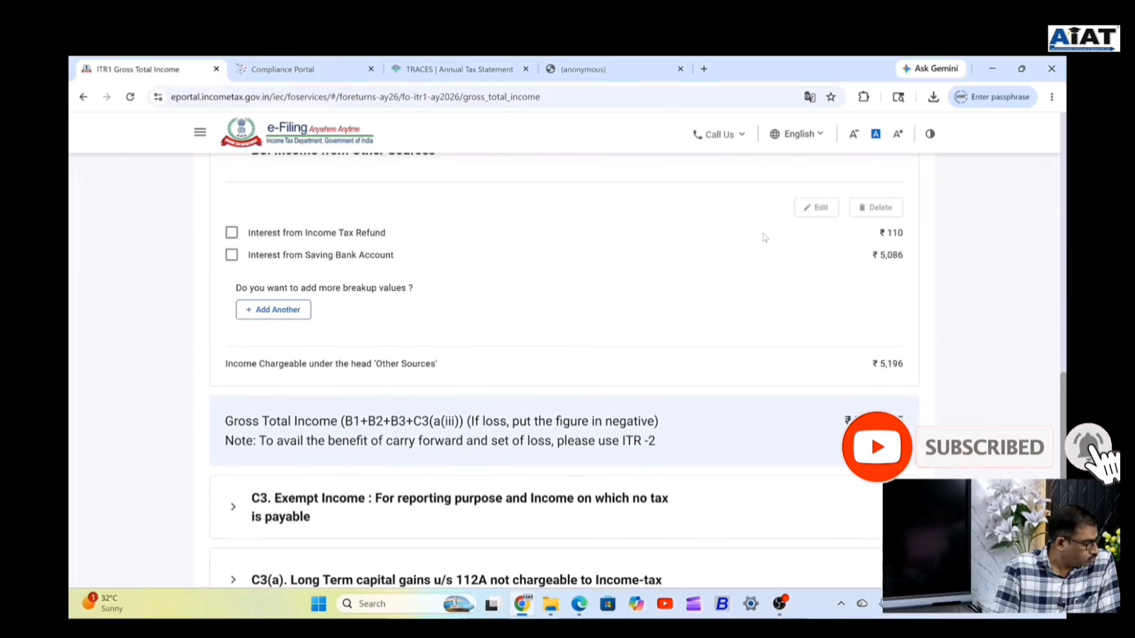
click(231, 254)
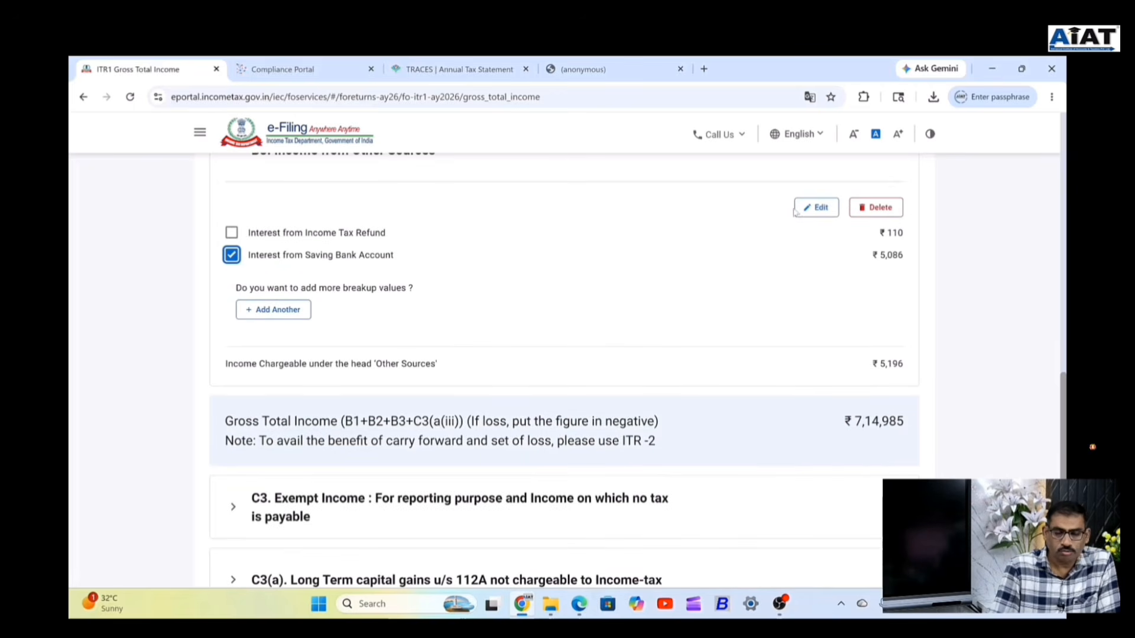
click(816, 207)
drag(559, 366, 552, 367)
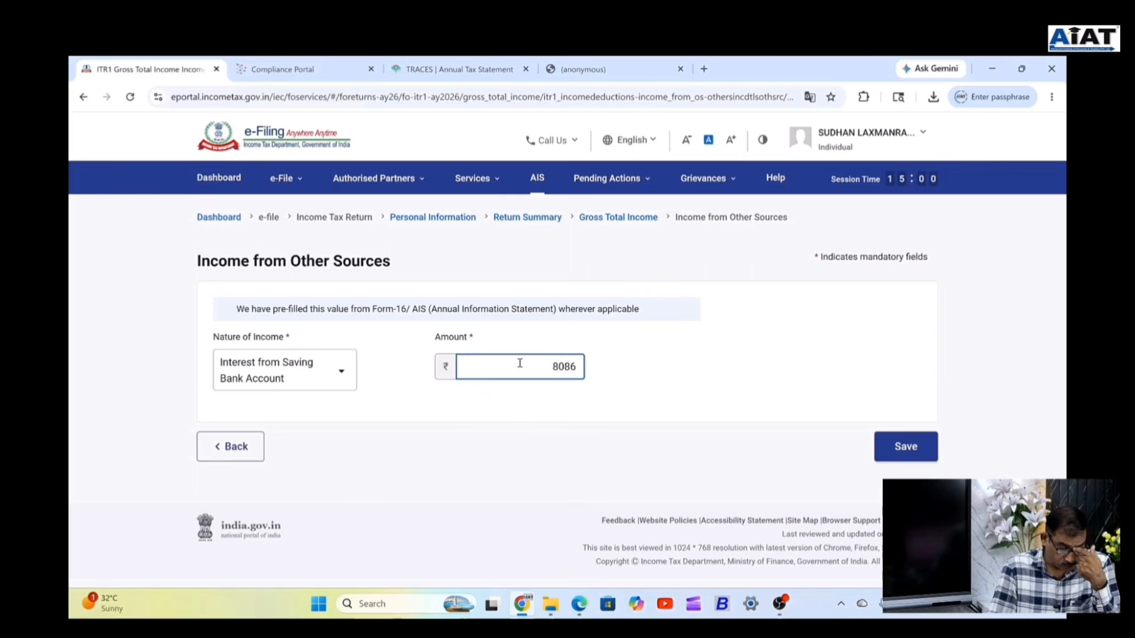
click(903, 449)
scroll(763, 418, down, 15)
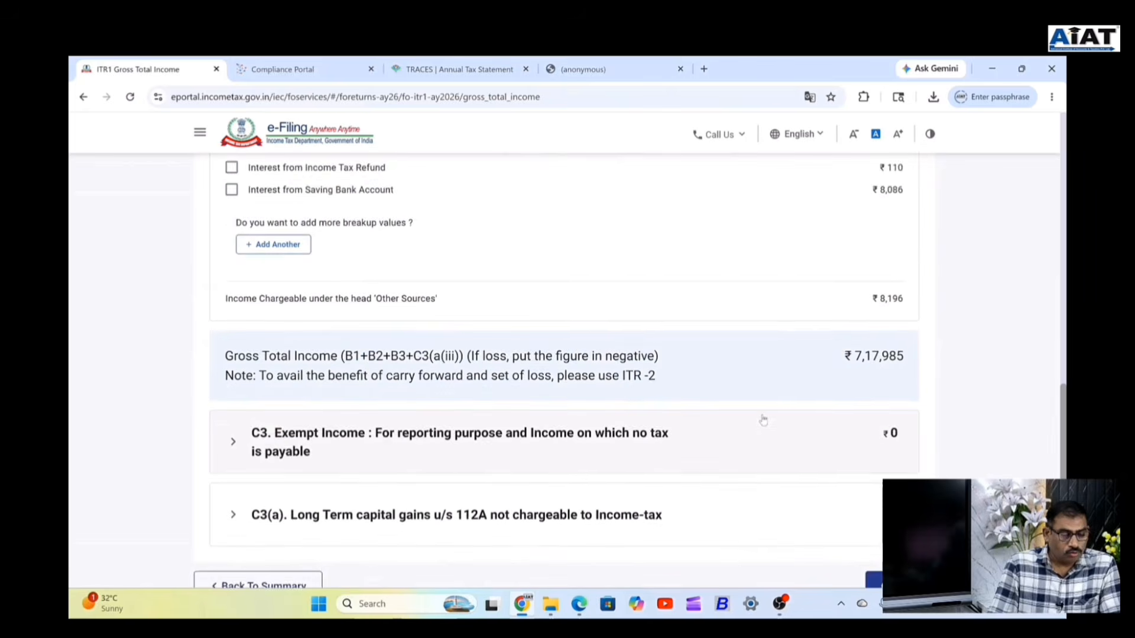
scroll(452, 327, up, 3)
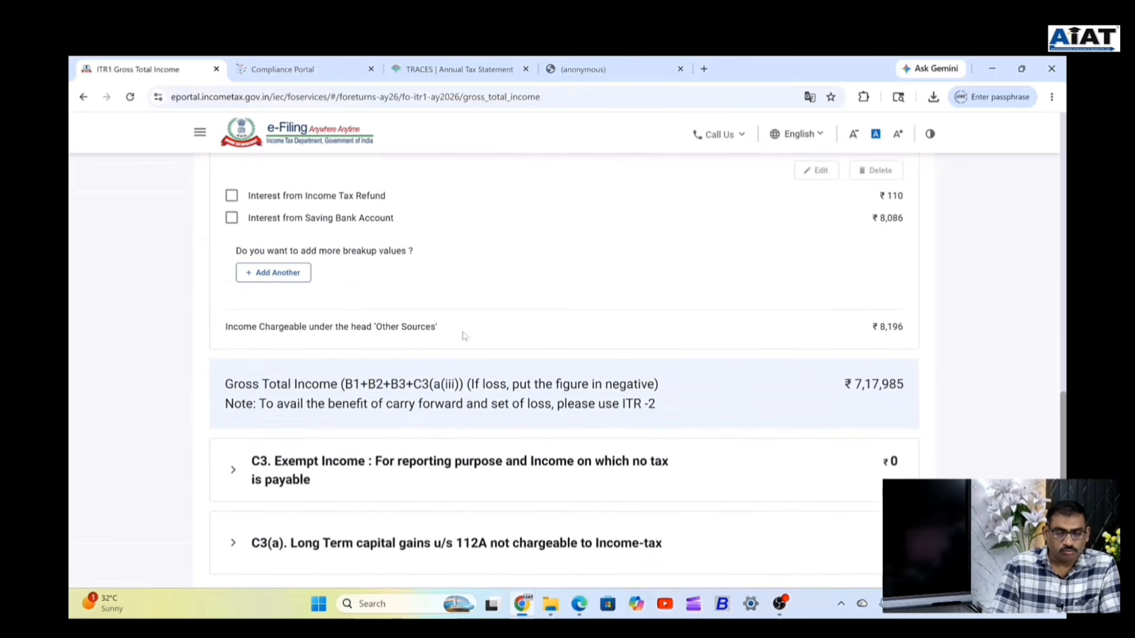
click(246, 325)
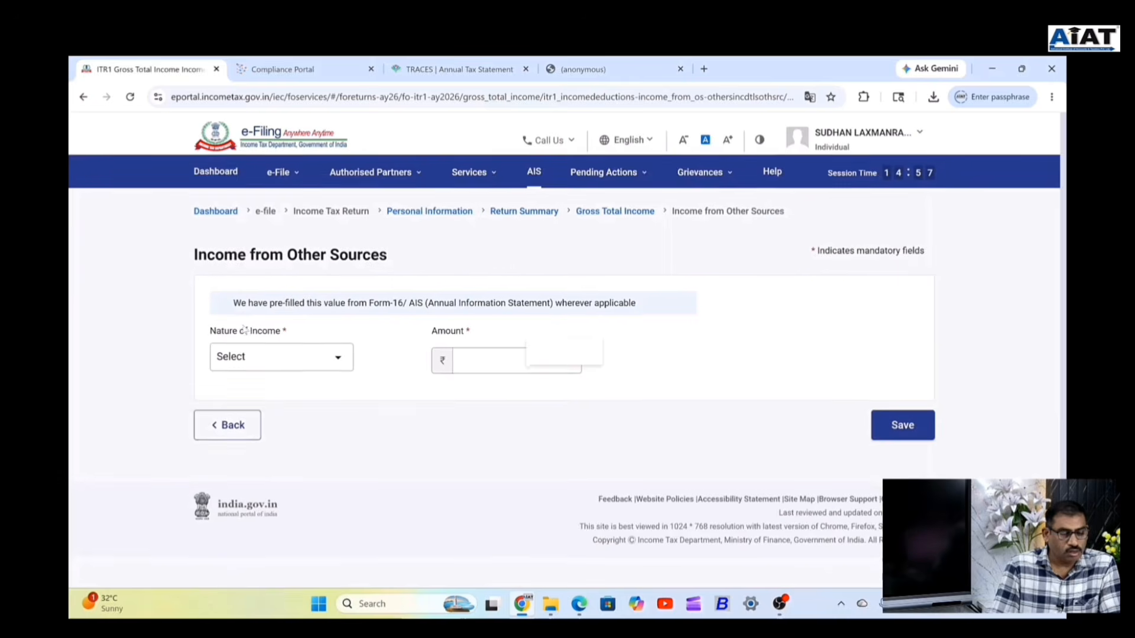
click(347, 366)
click(347, 367)
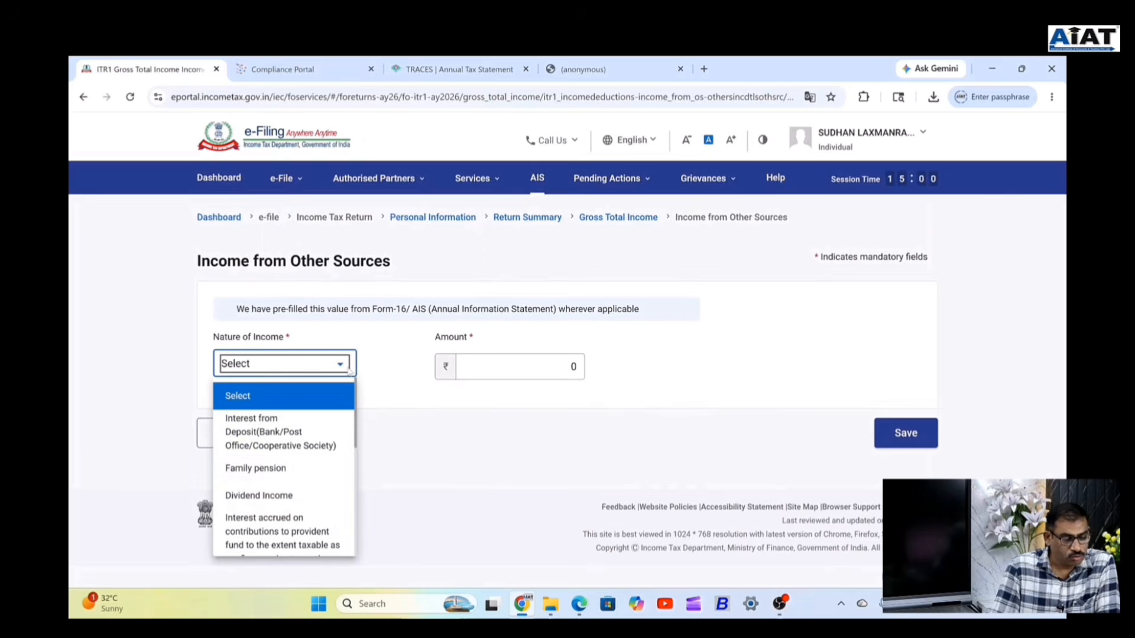
scroll(313, 476, down, 6)
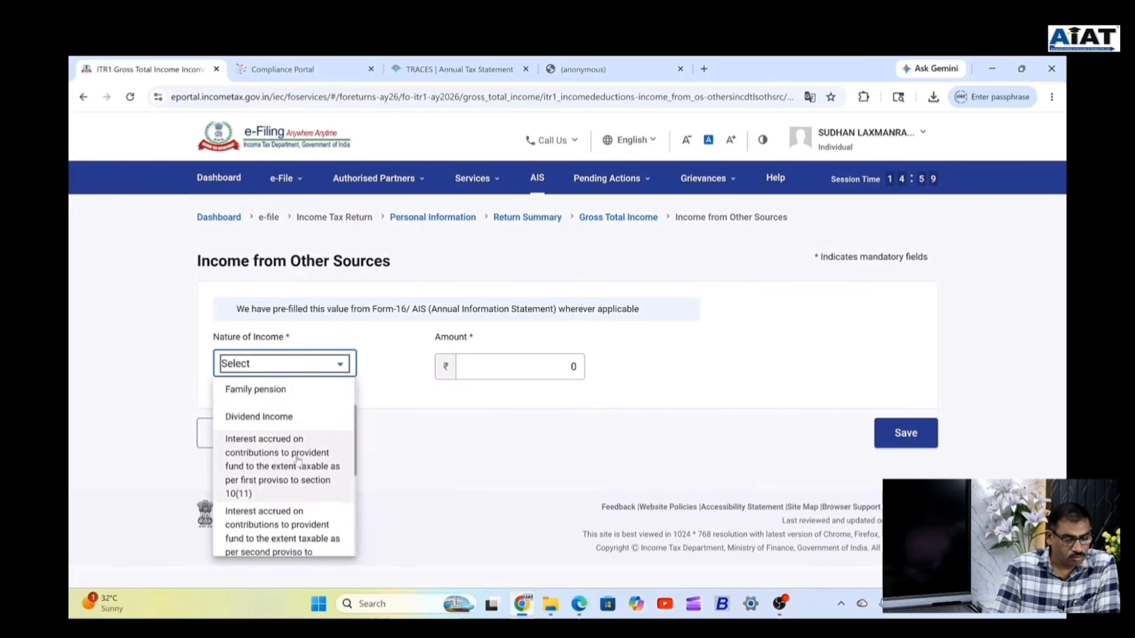
scroll(297, 497, down, 2)
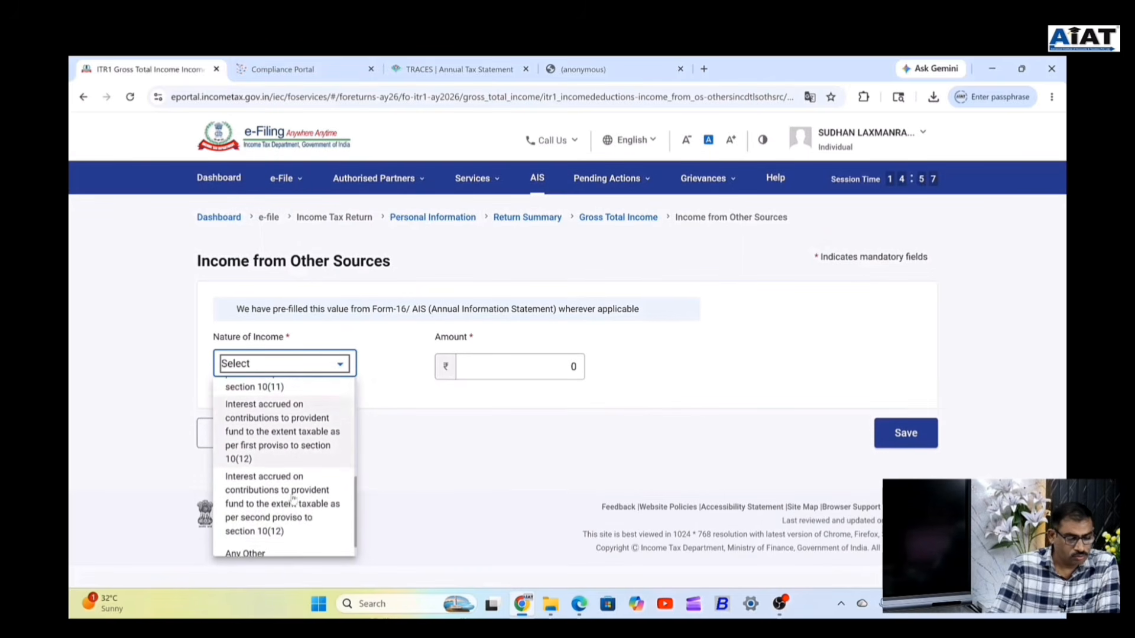
scroll(298, 496, down, 1)
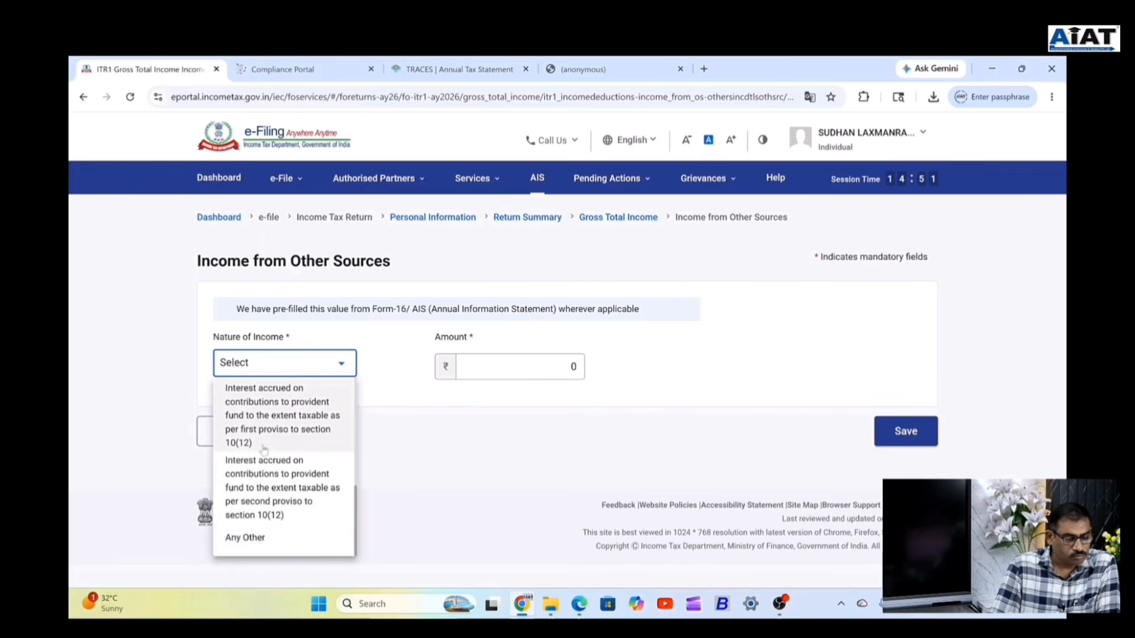
scroll(278, 461, up, 4)
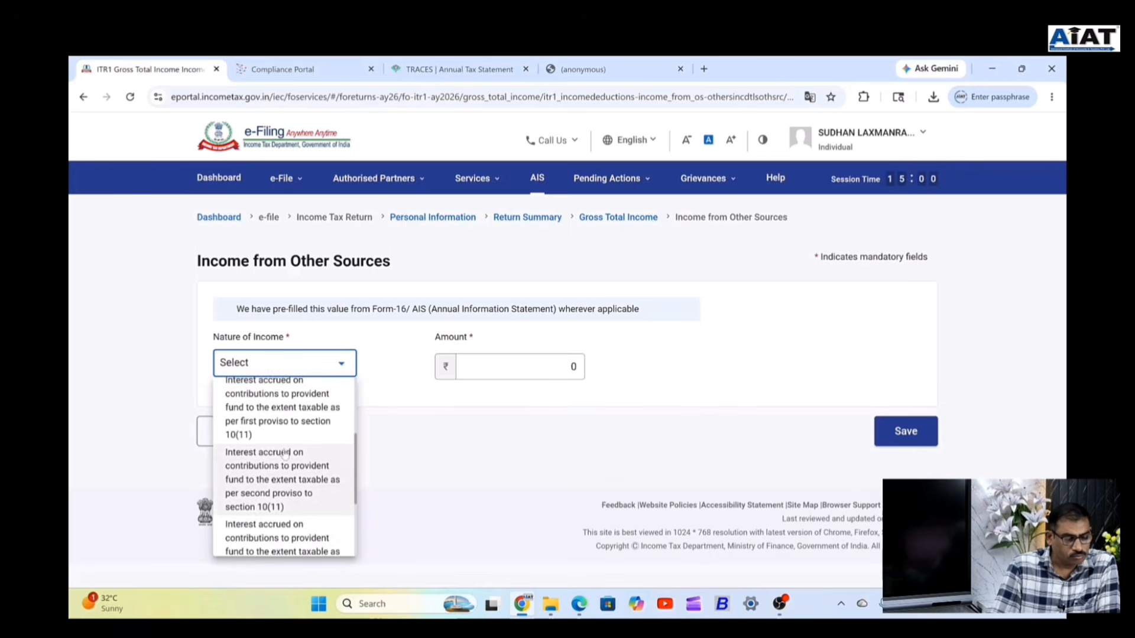
scroll(284, 455, up, 2)
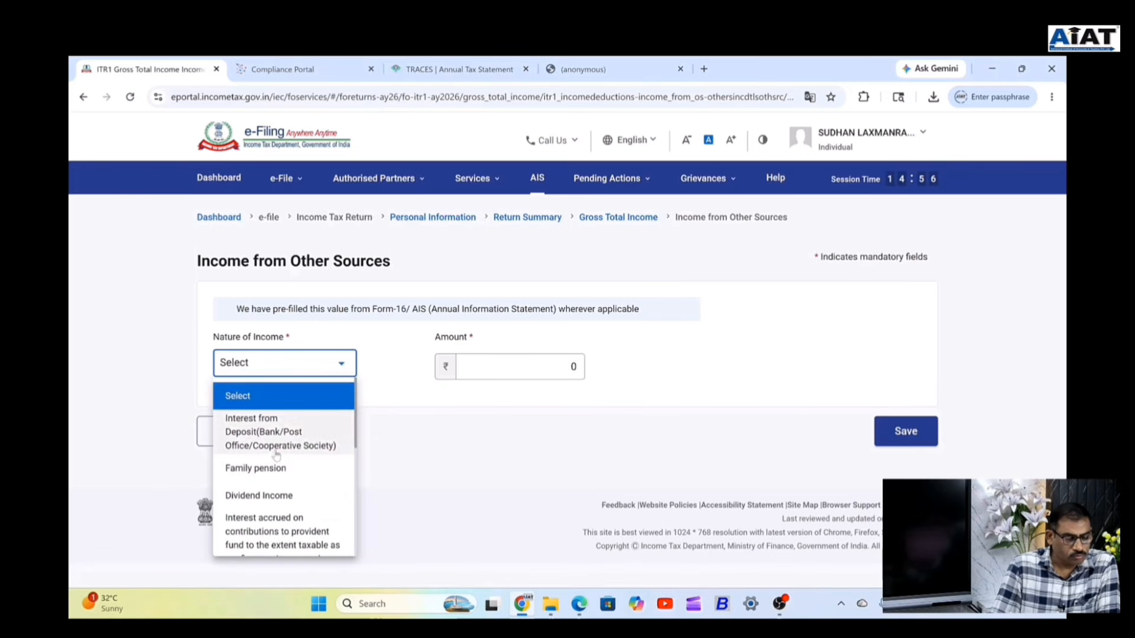
scroll(349, 451, down, 2)
scroll(349, 450, down, 3)
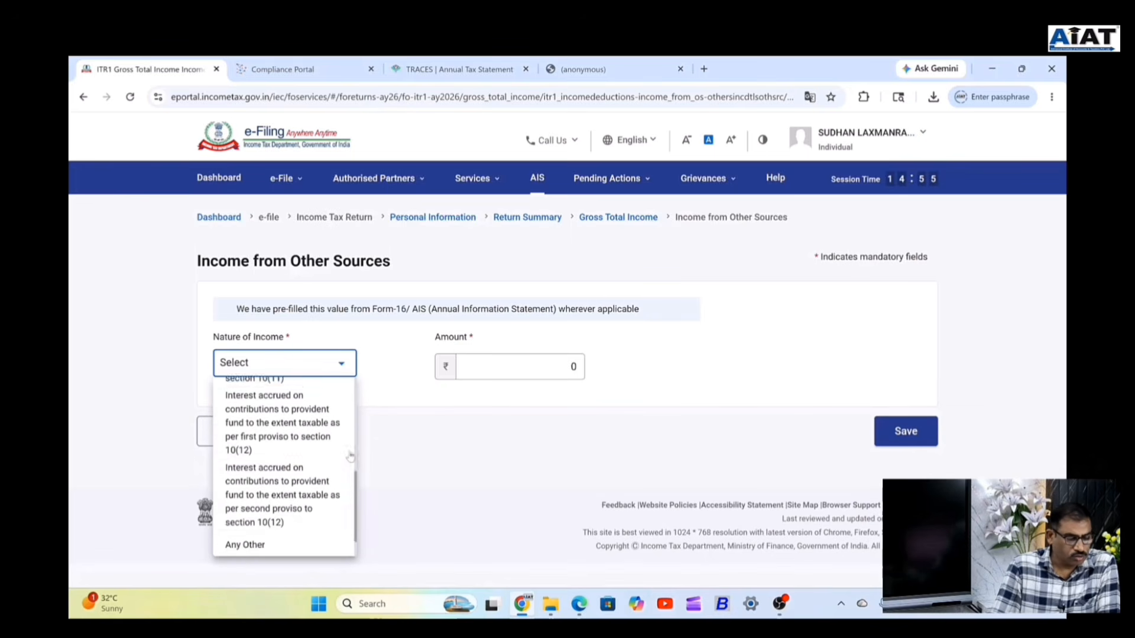
click(527, 439)
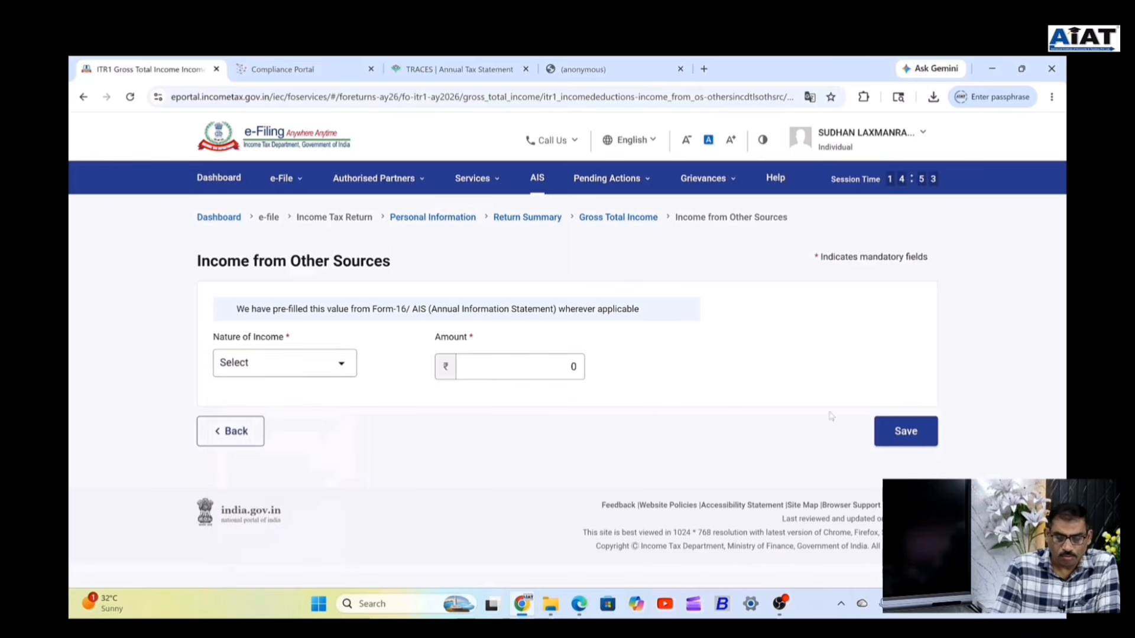
click(892, 432)
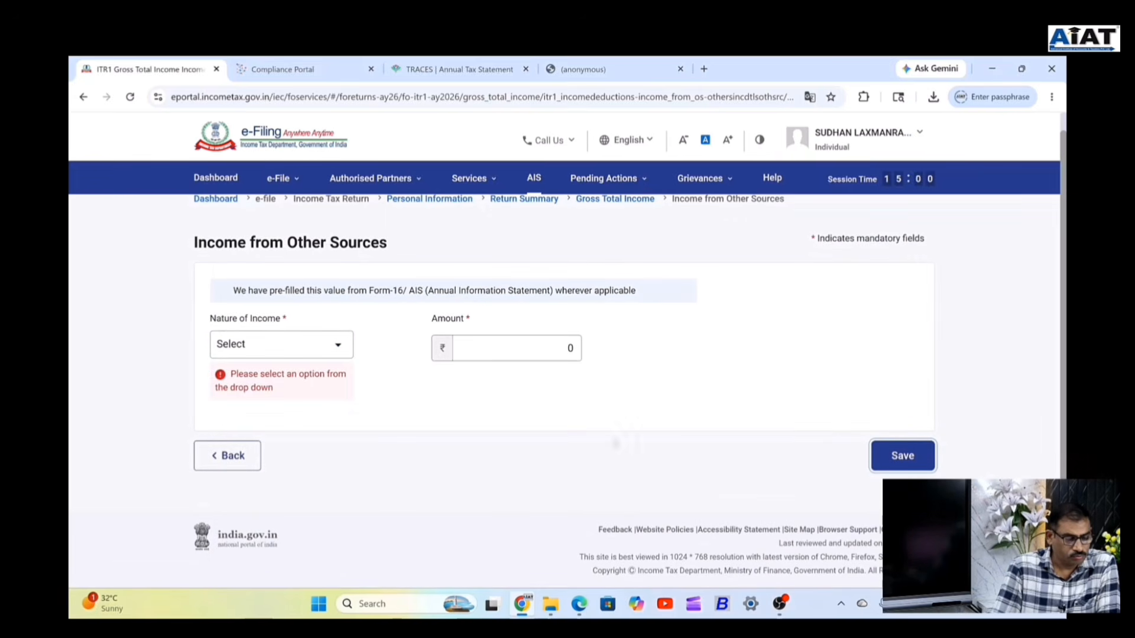
Confirm Gross Total Income of ₹7,17,985 unchanged, then open Total Deductions showing 80CCD(2) at ₹0.
click(230, 455)
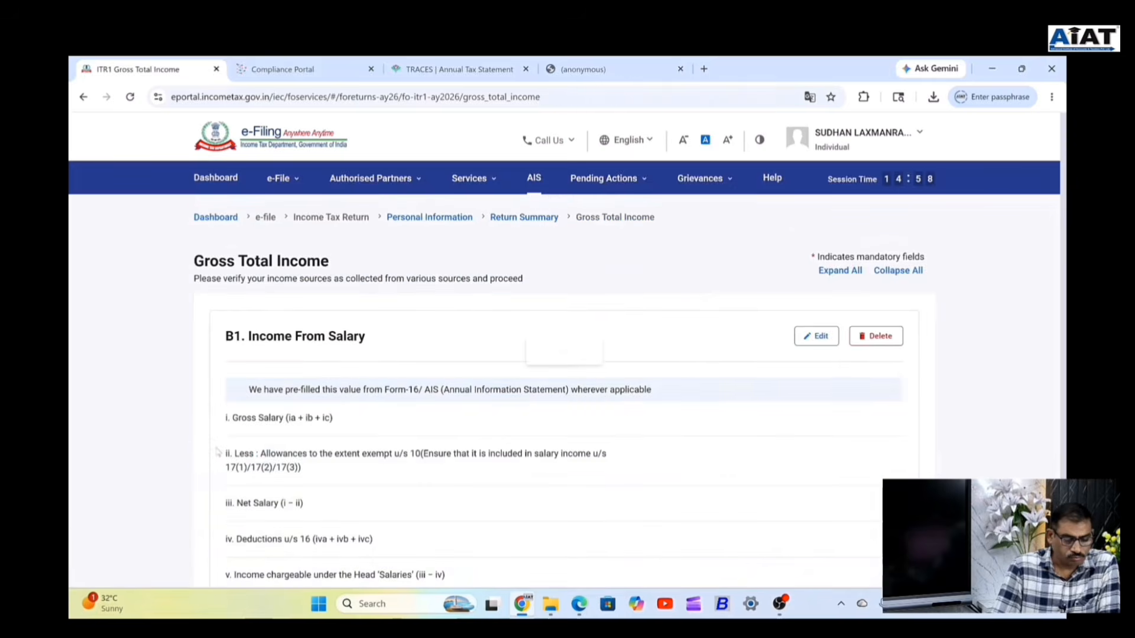
scroll(710, 394, down, 10)
scroll(709, 395, down, 10)
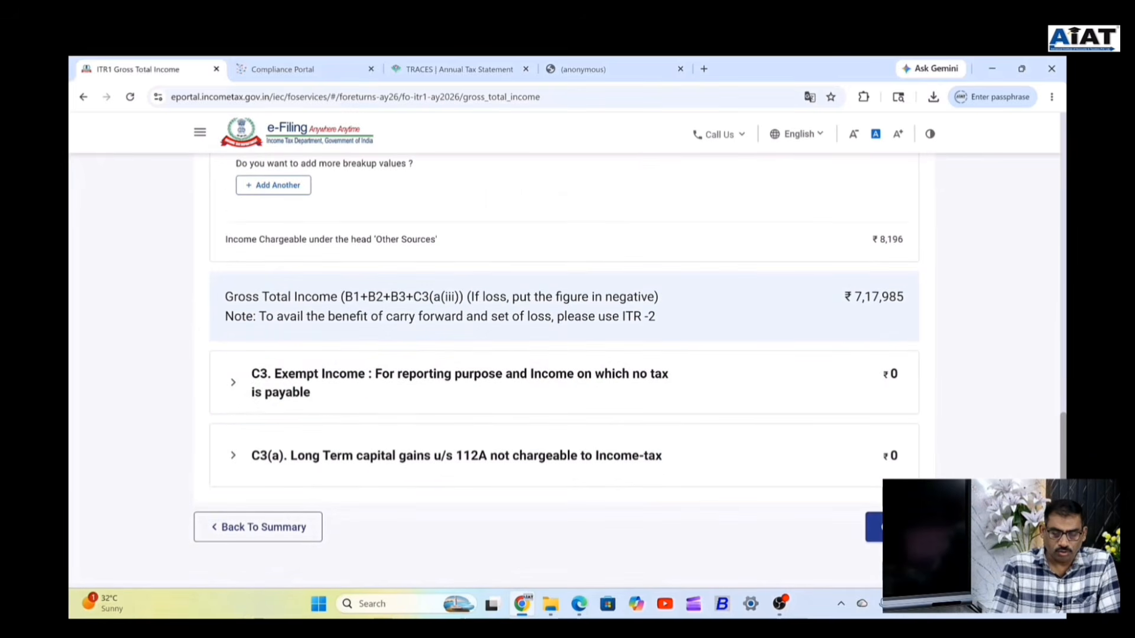
click(873, 527)
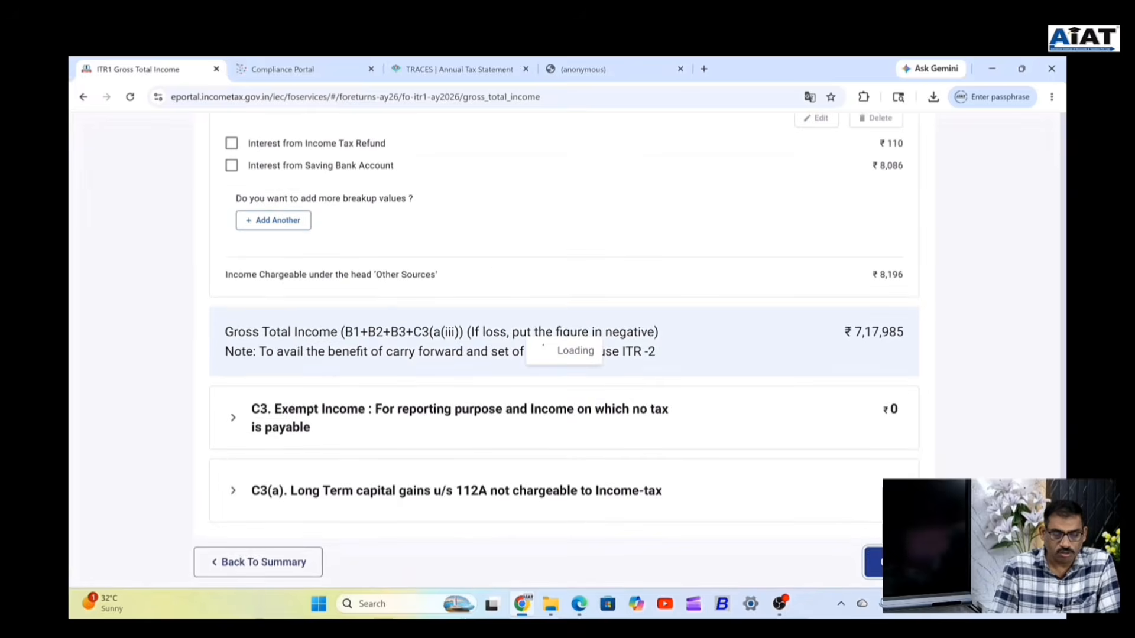
scroll(579, 198, up, 1)
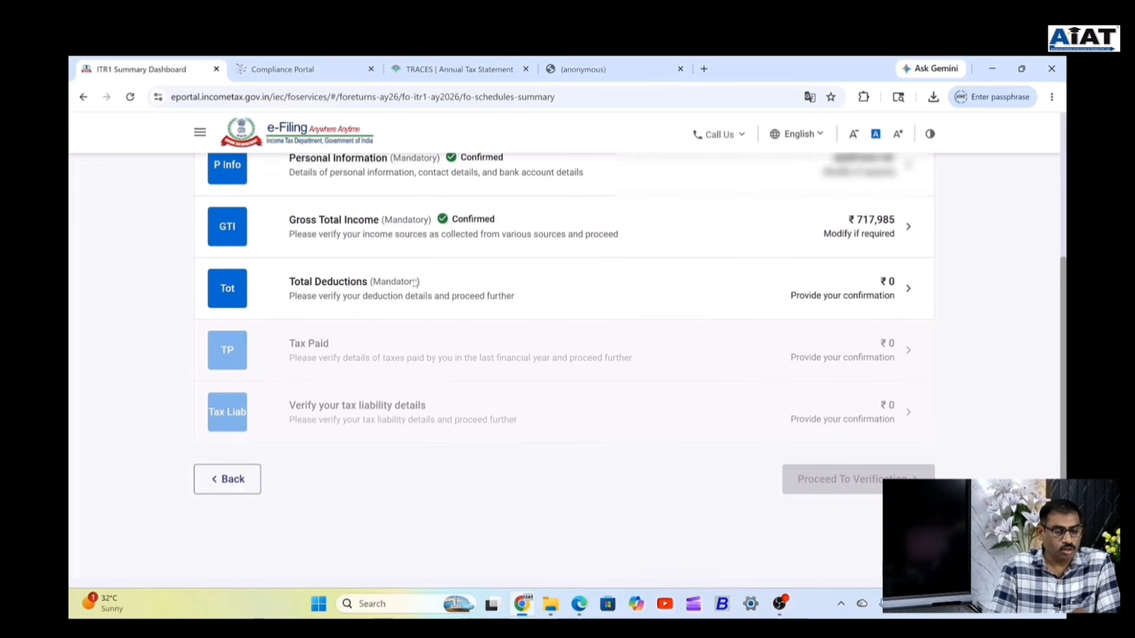
click(379, 287)
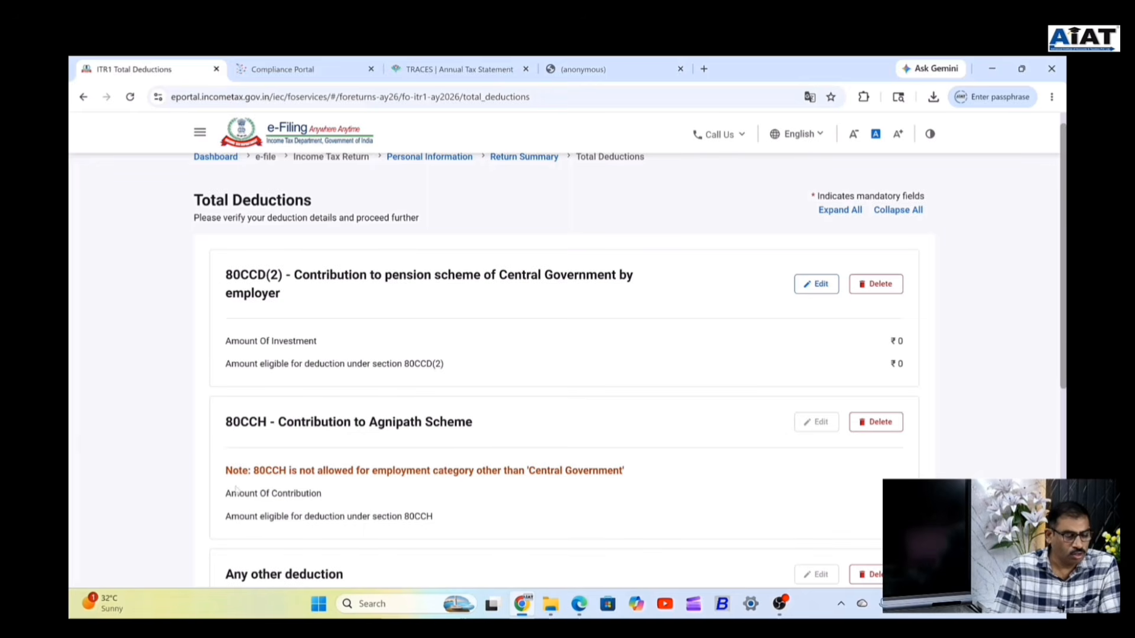
Confirm Total Deductions at ₹0 and return to the Summary Dashboard.
scroll(408, 437, down, 2)
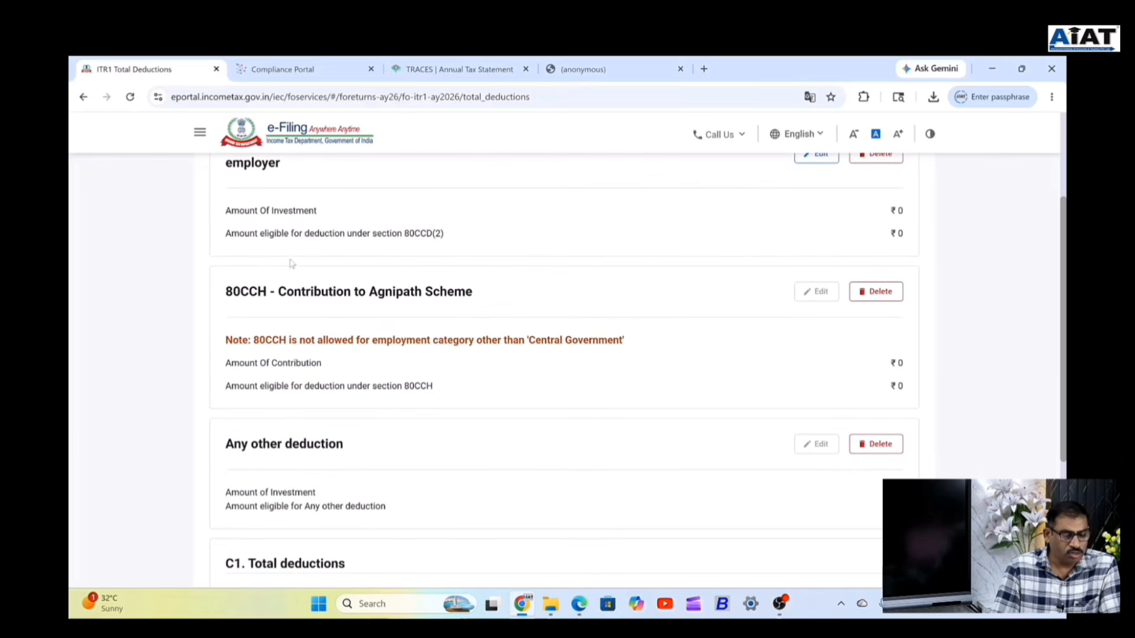
scroll(581, 463, down, 3)
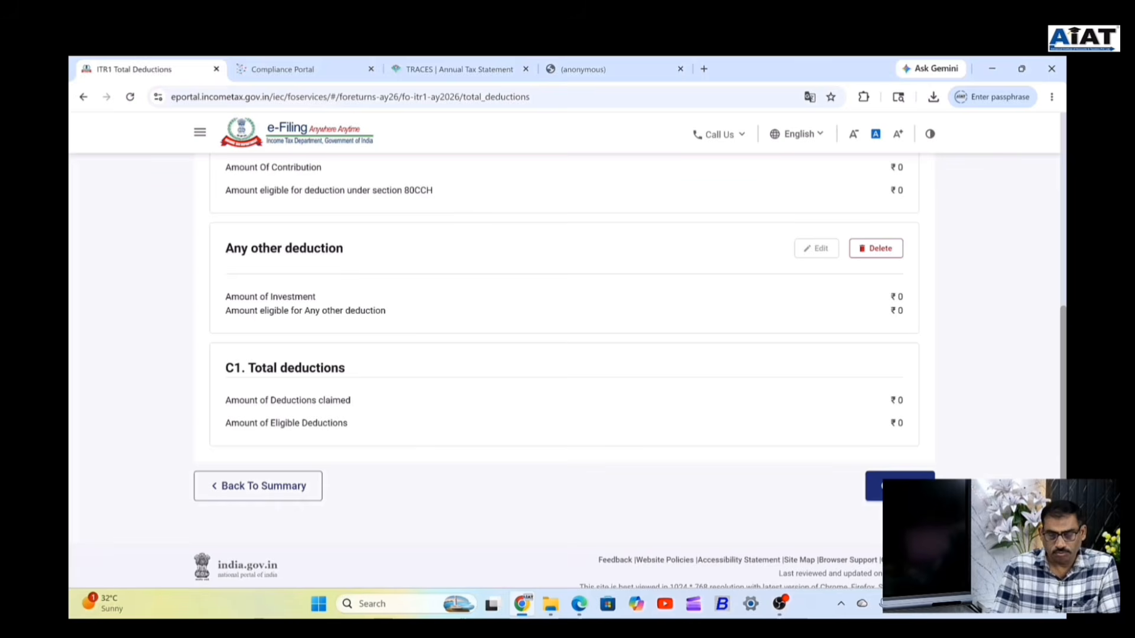
click(899, 486)
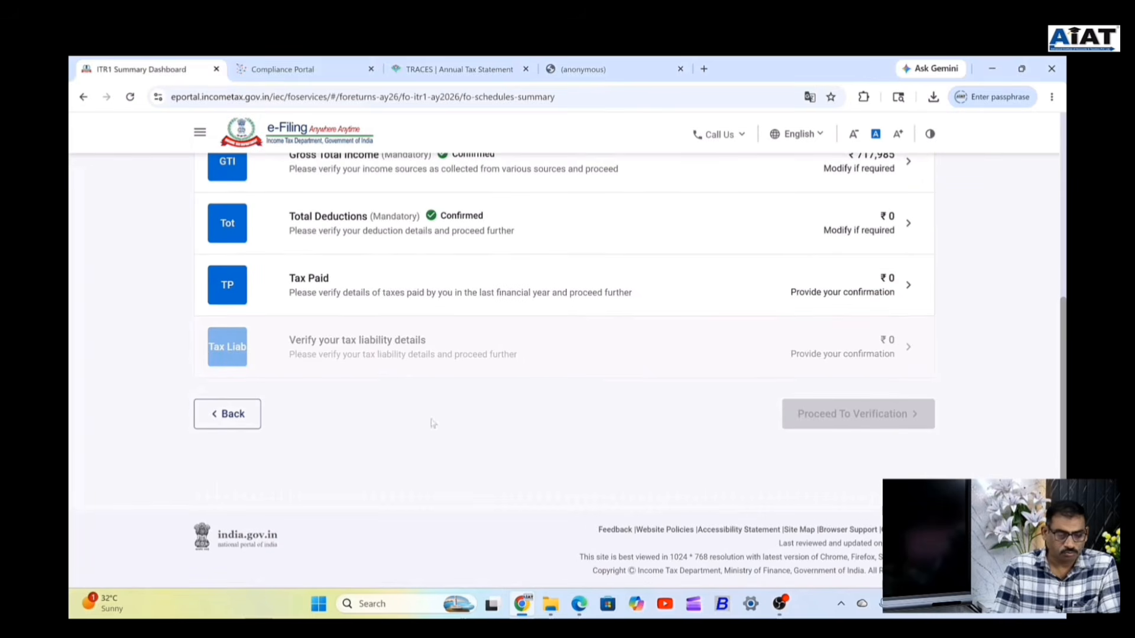
Open Tax Paid, abandon an advance tax entry unsaved, and confirm taxes paid at ₹0.
click(349, 292)
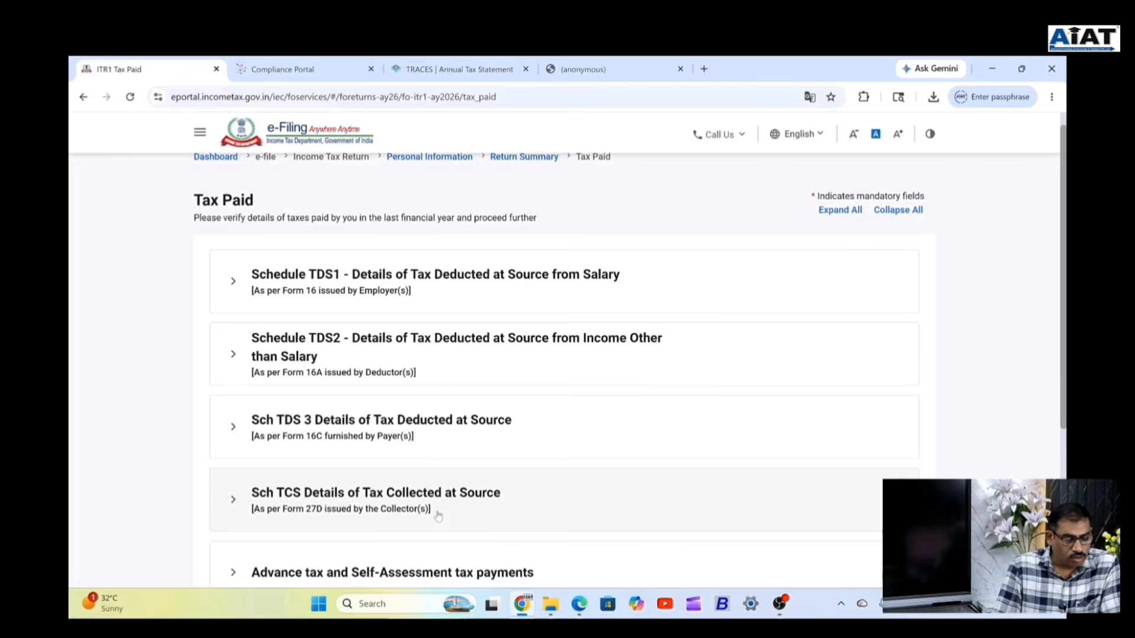
scroll(414, 499, down, 2)
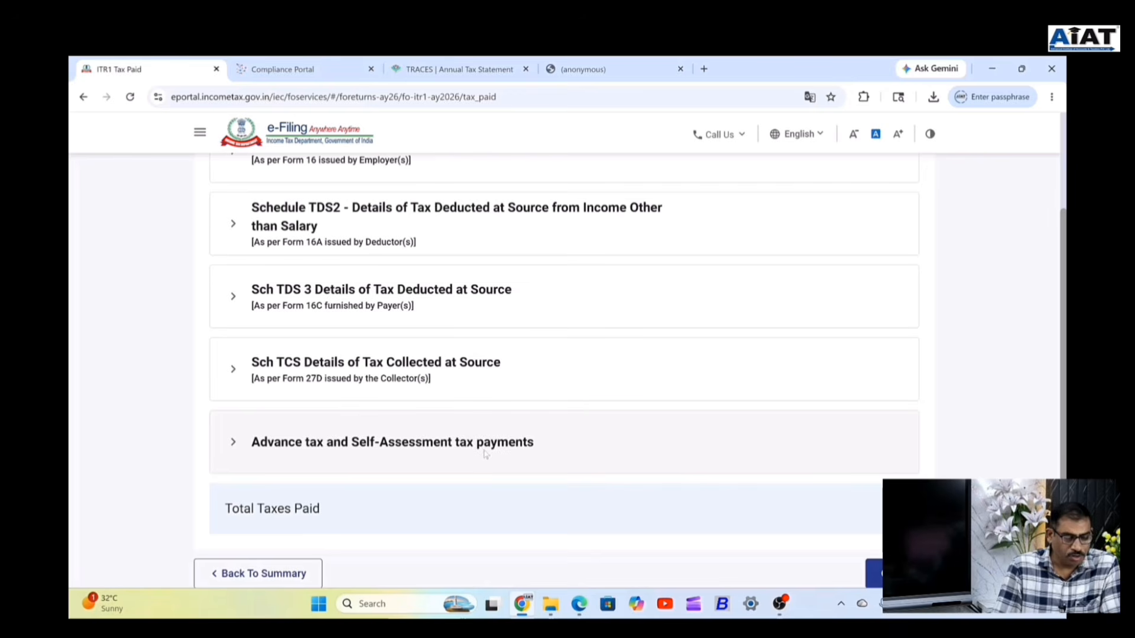
click(398, 448)
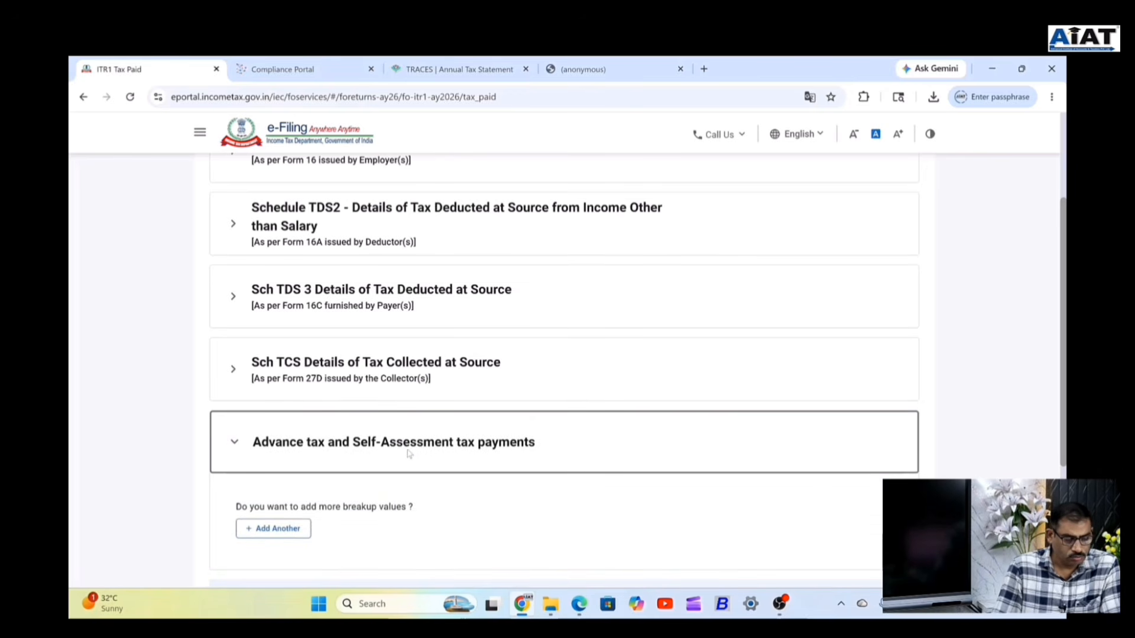
click(279, 530)
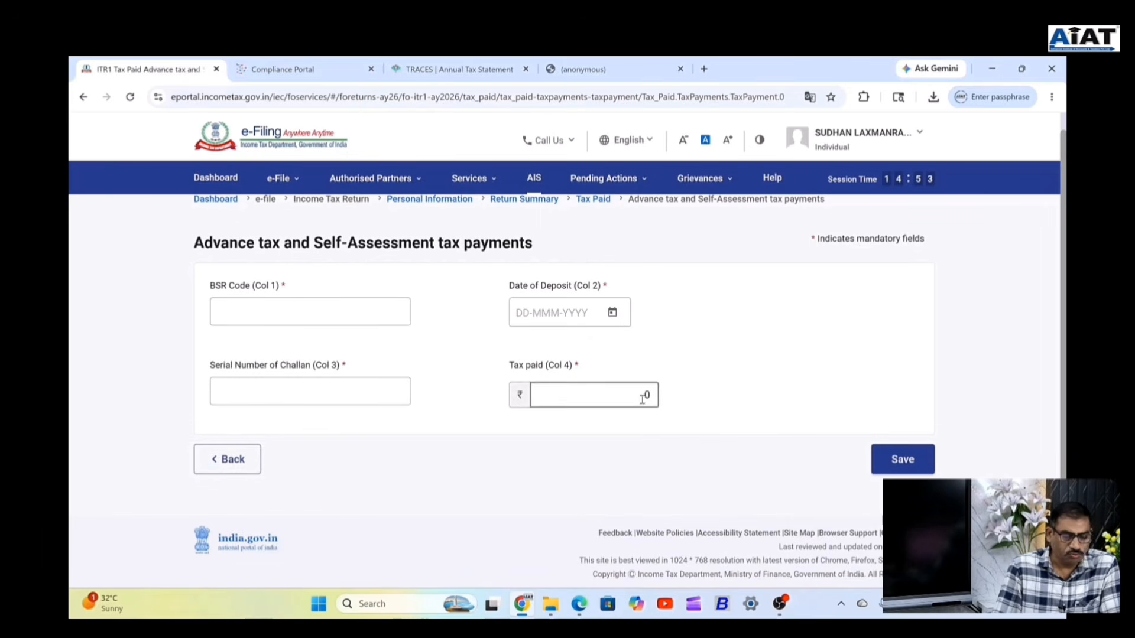
click(223, 460)
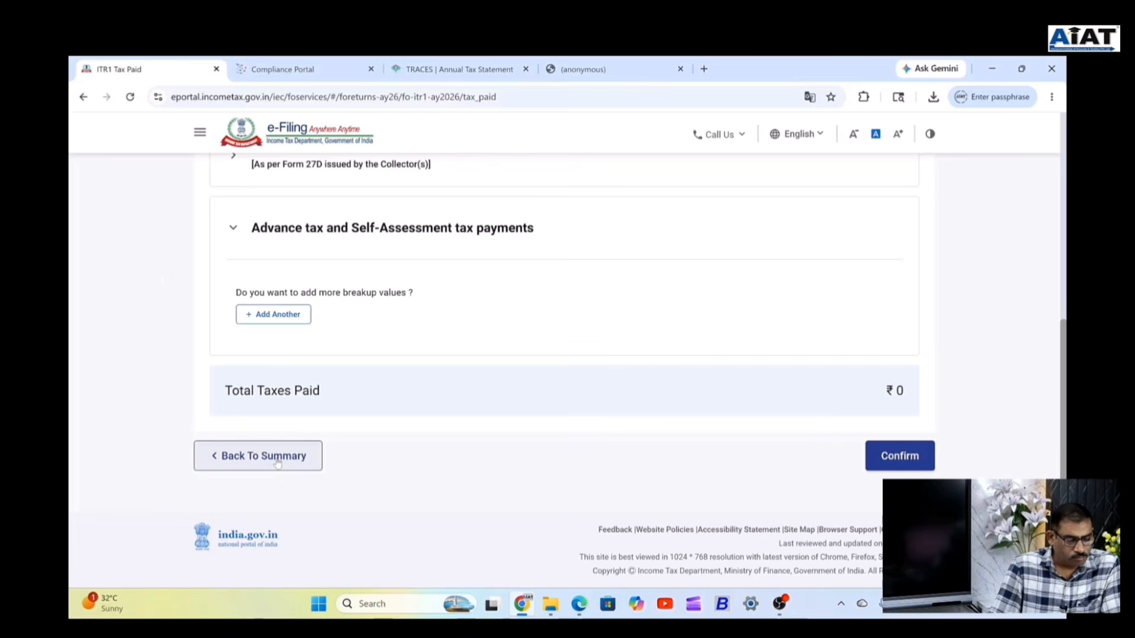
click(889, 458)
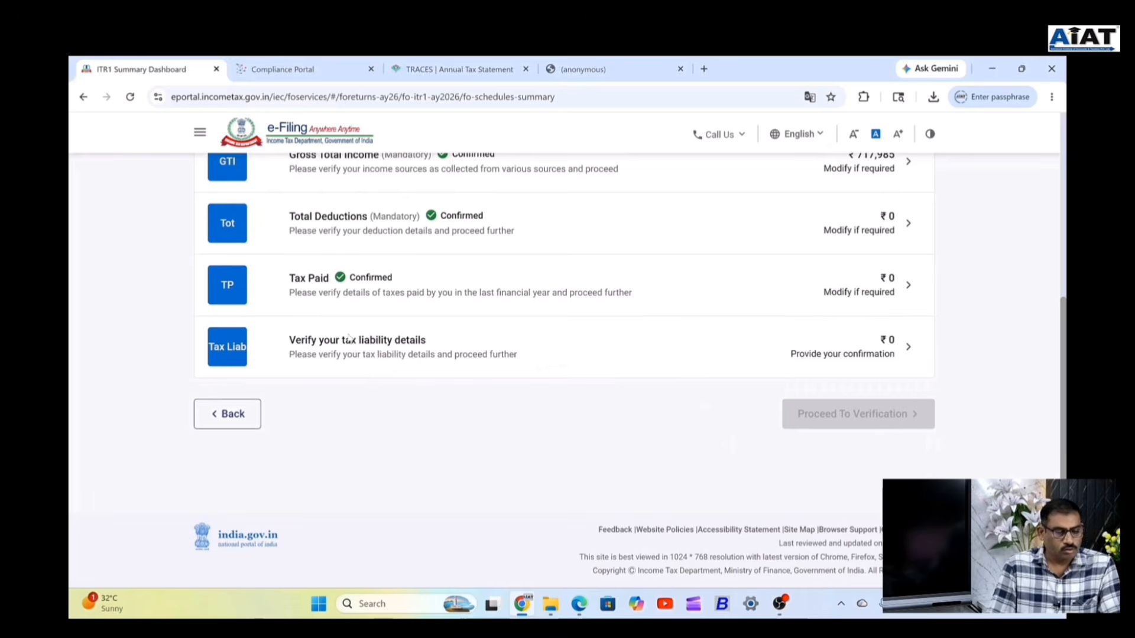
Review the tax liability computation showing ₹0 tax, fee and interest, and confirm it.
scroll(496, 243, up, 2)
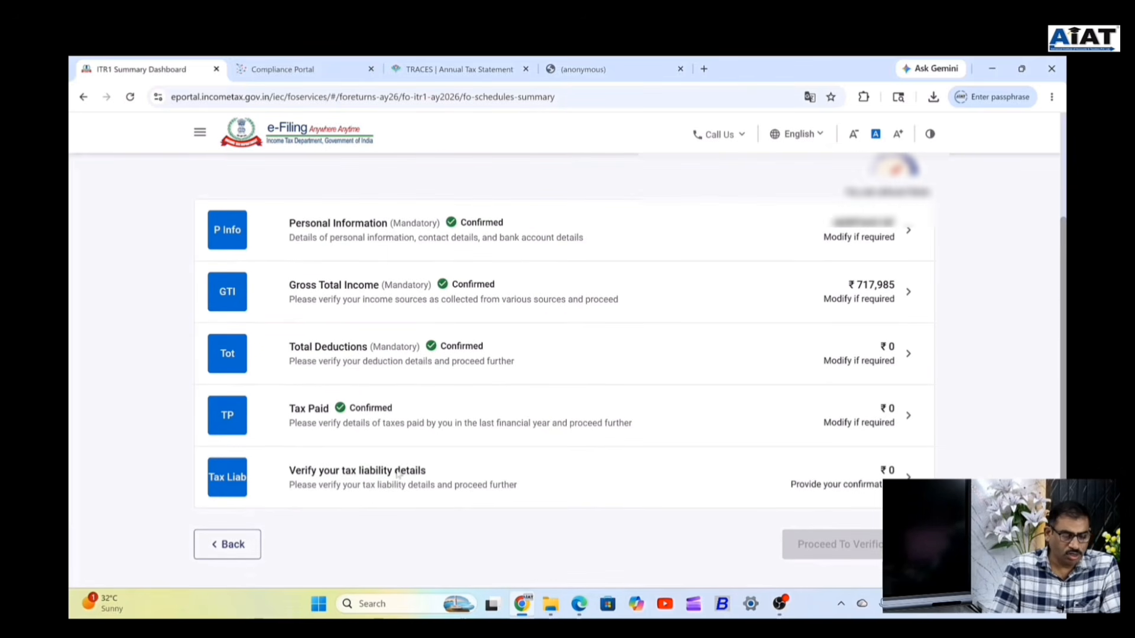
click(351, 482)
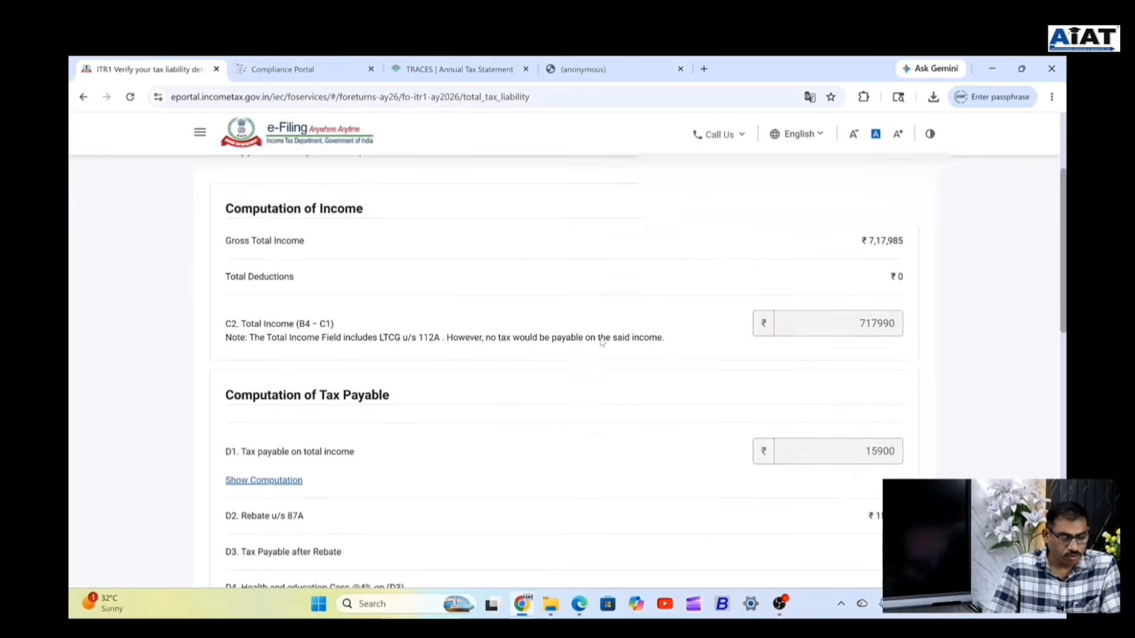
scroll(751, 367, up, 2)
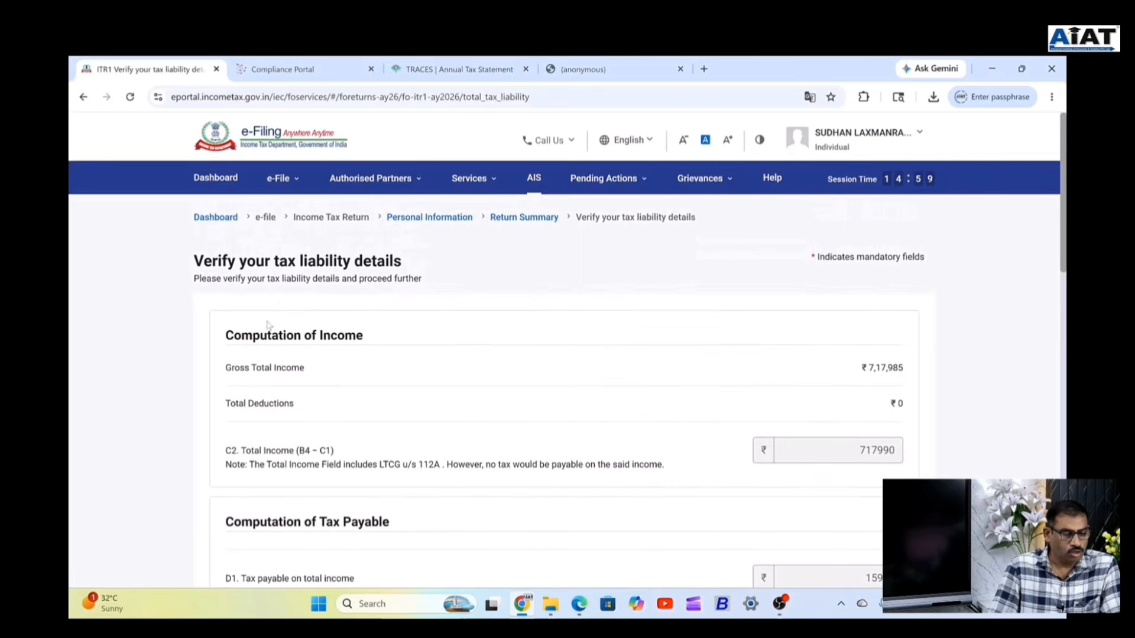
scroll(539, 301, down, 4)
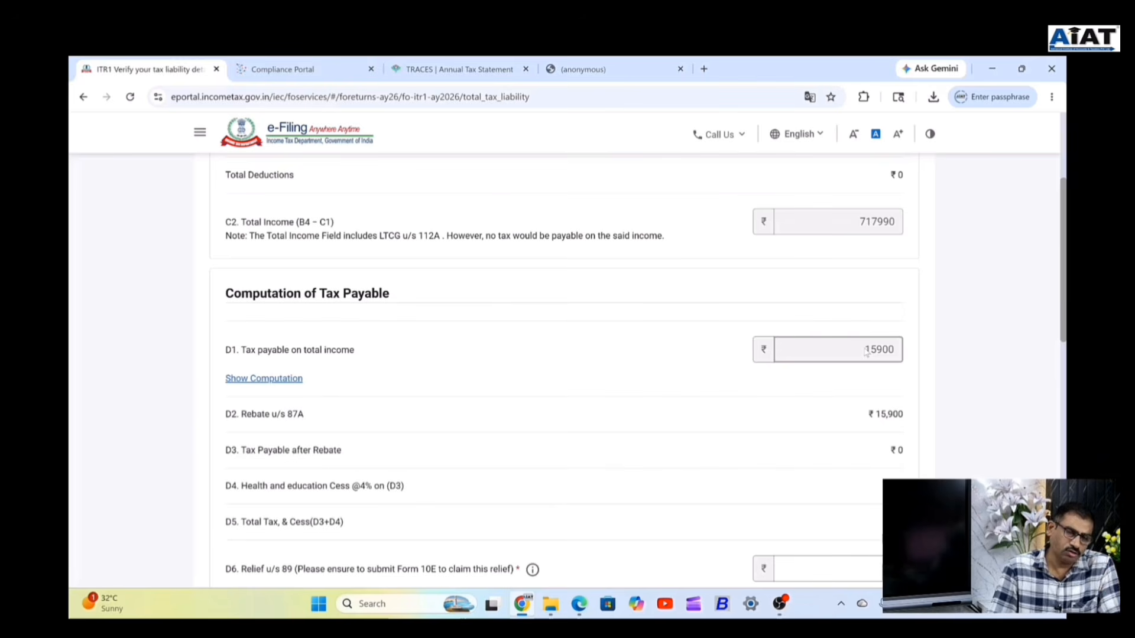
scroll(892, 361, down, 5)
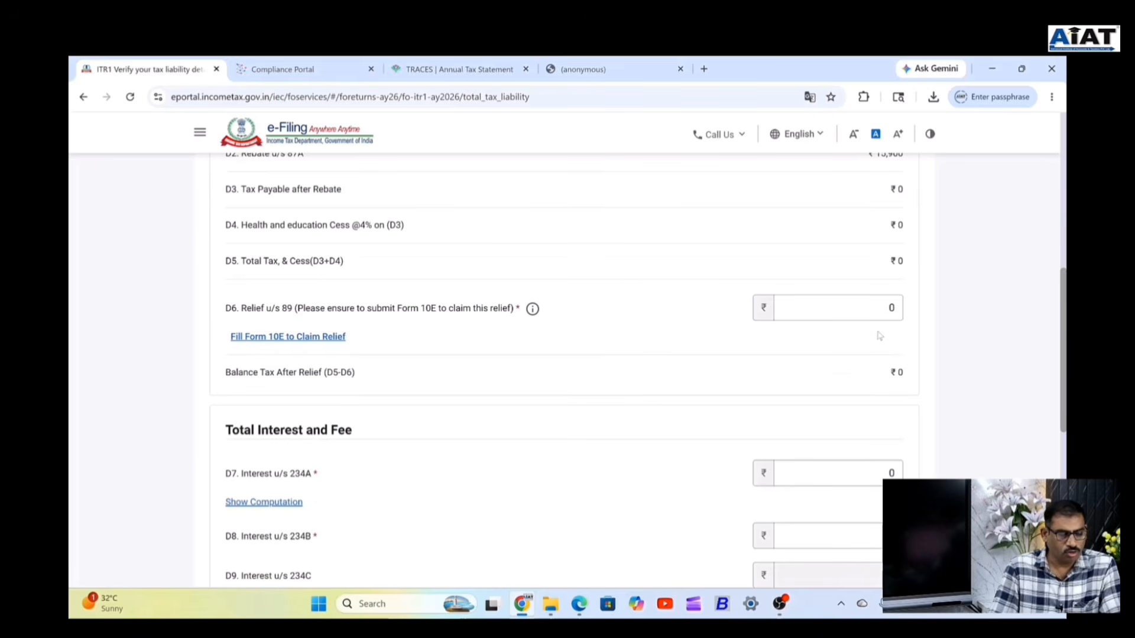
scroll(881, 334, down, 2)
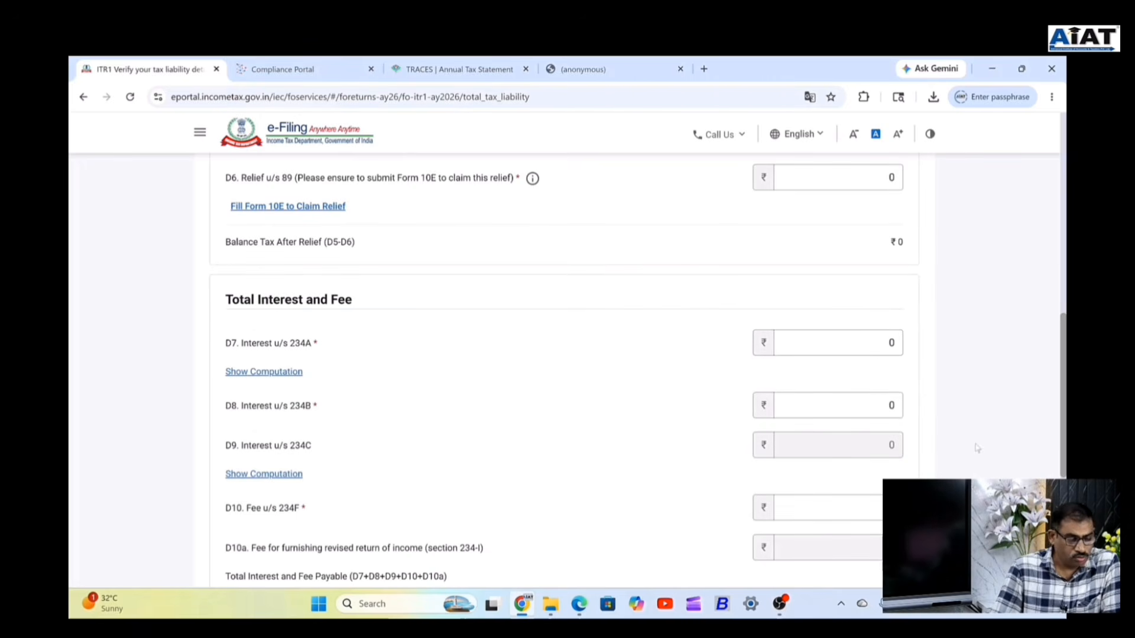
scroll(488, 399, down, 3)
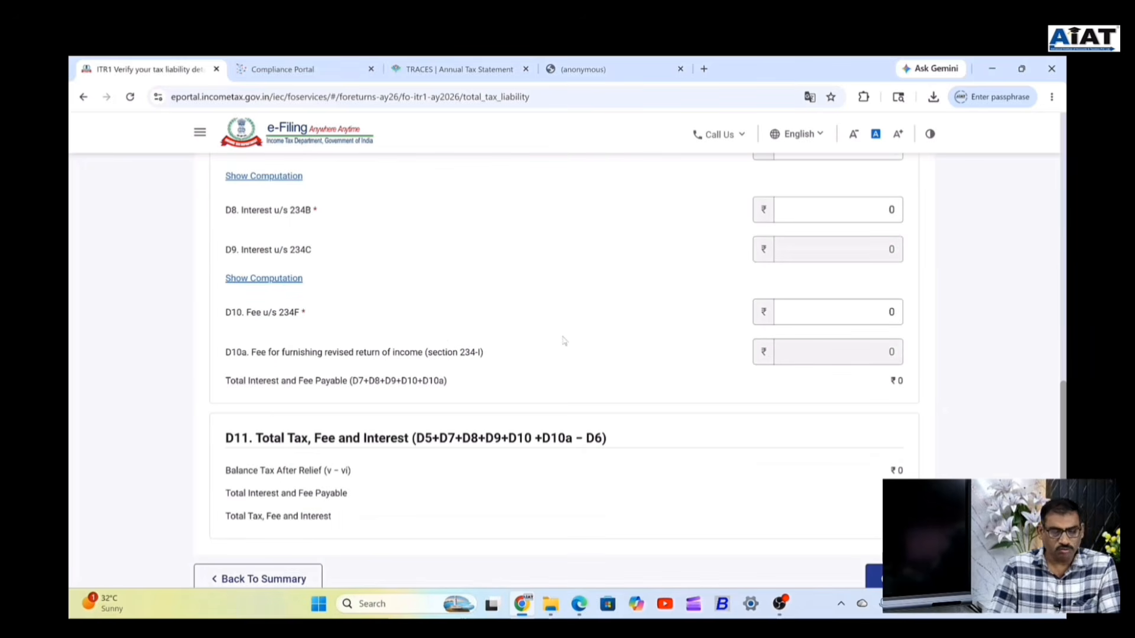
scroll(363, 324, down, 1)
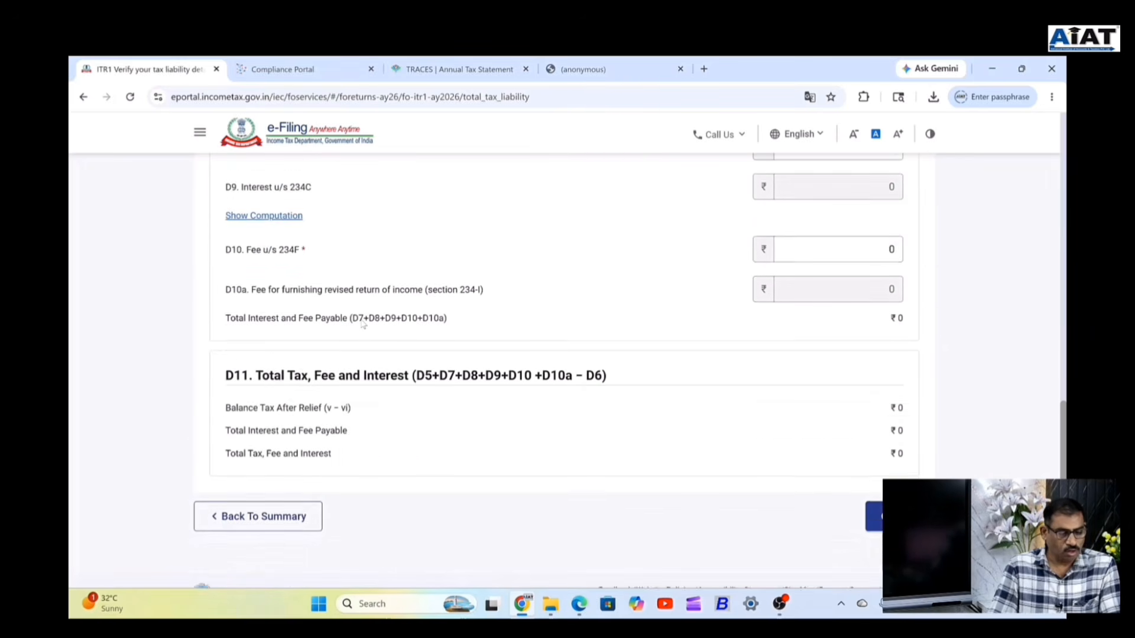
scroll(363, 324, down, 1)
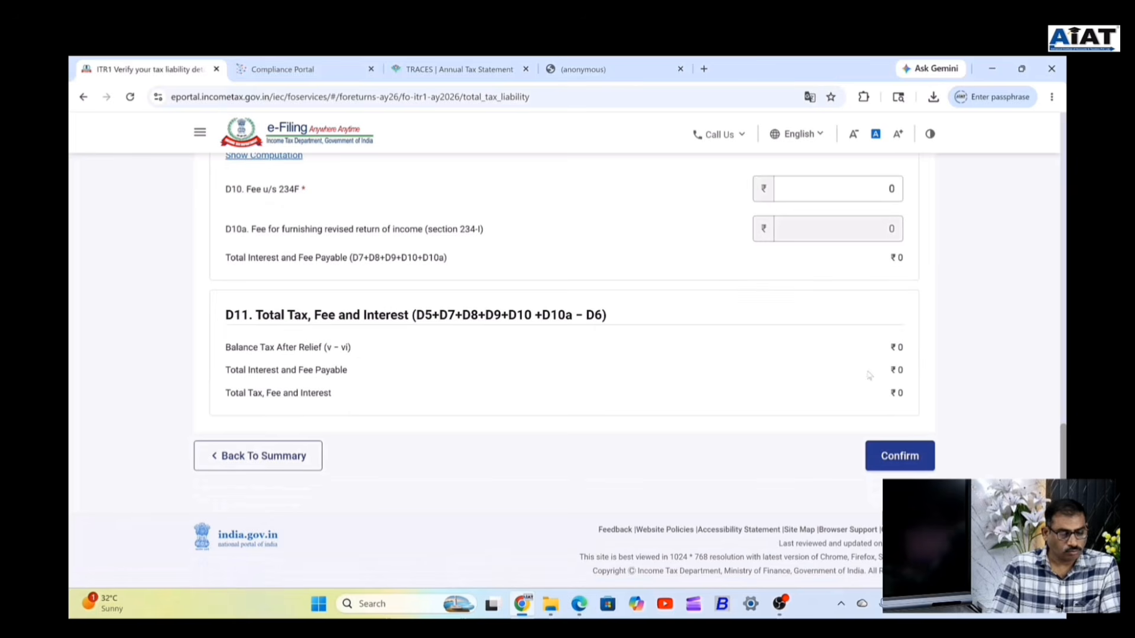
click(903, 450)
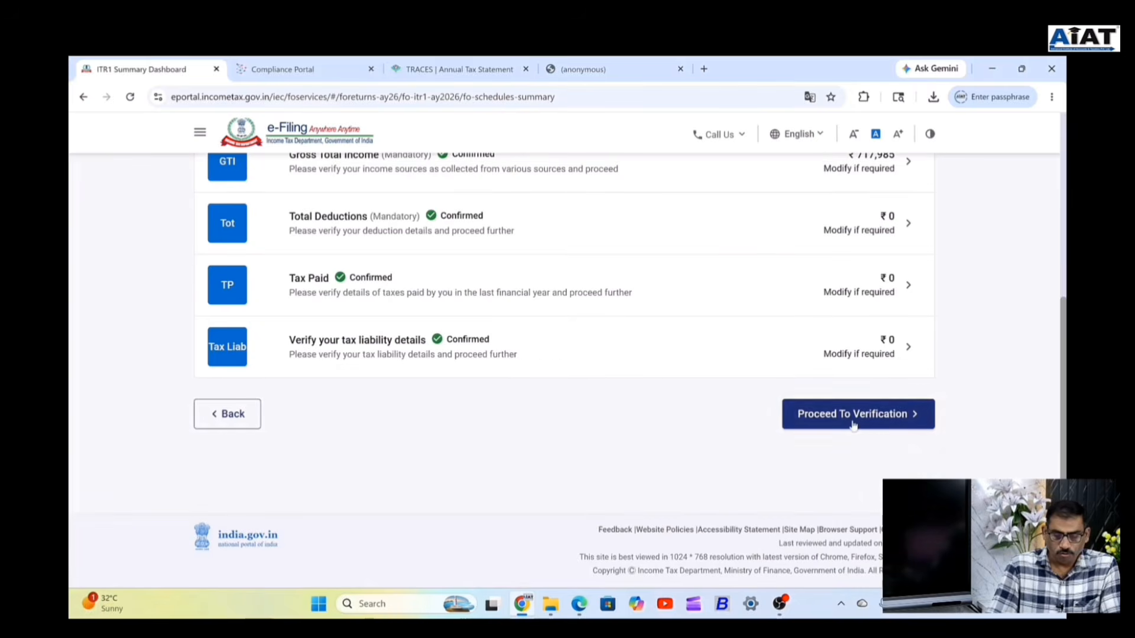
Proceed to verification, review the ₹0-payable Tax Summary, and open Preview and Submit Your Return.
click(853, 424)
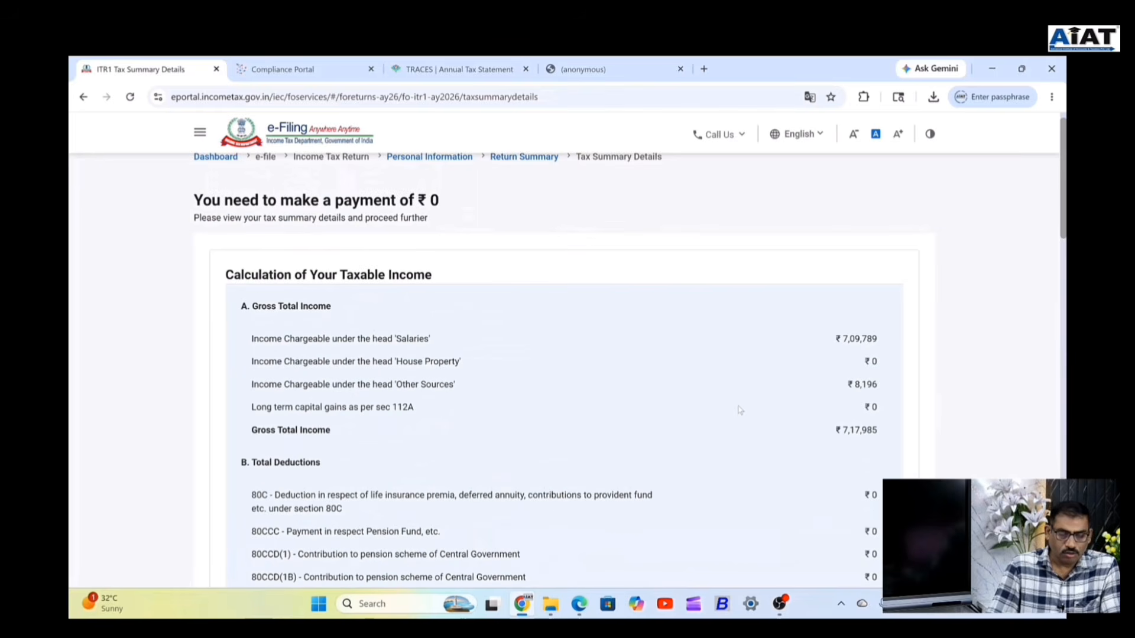
scroll(740, 410, down, 12)
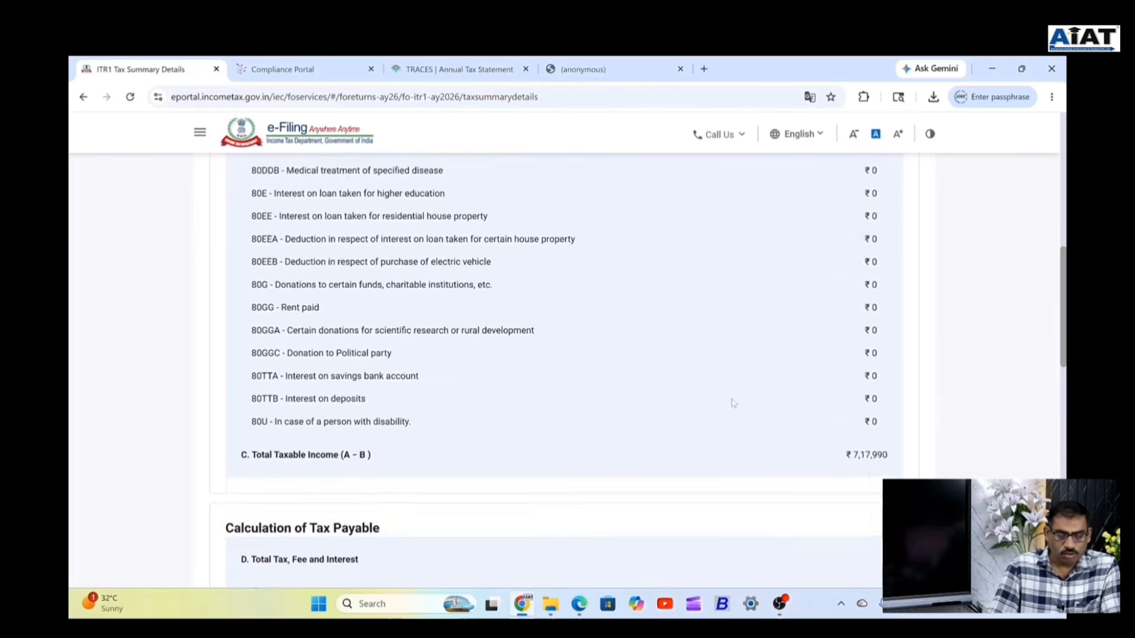
scroll(734, 403, down, 8)
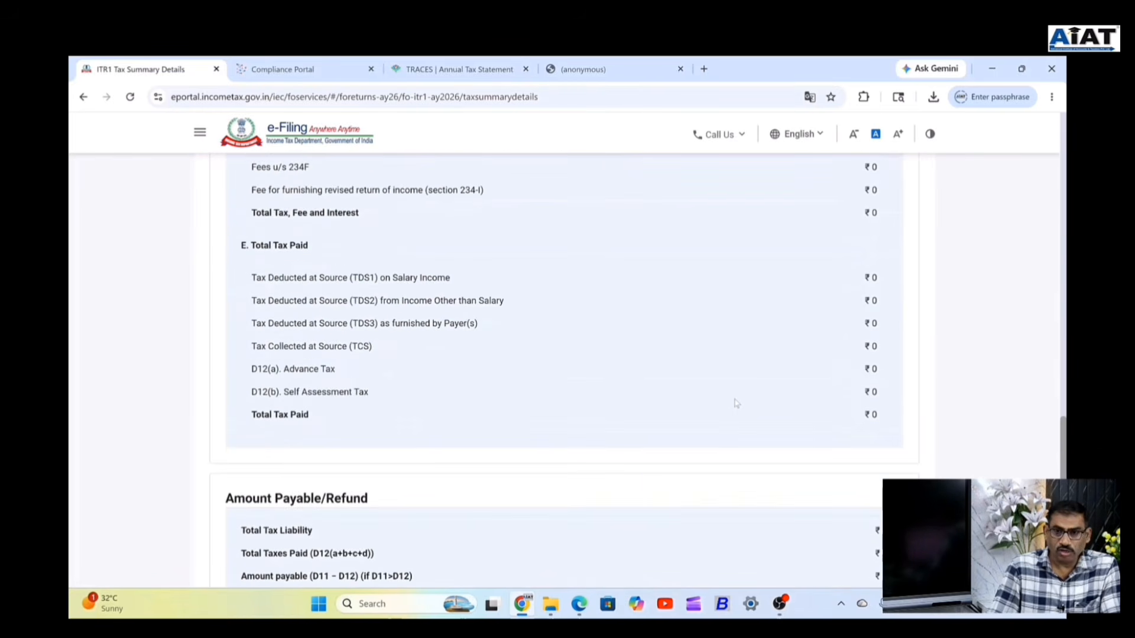
scroll(736, 403, down, 3)
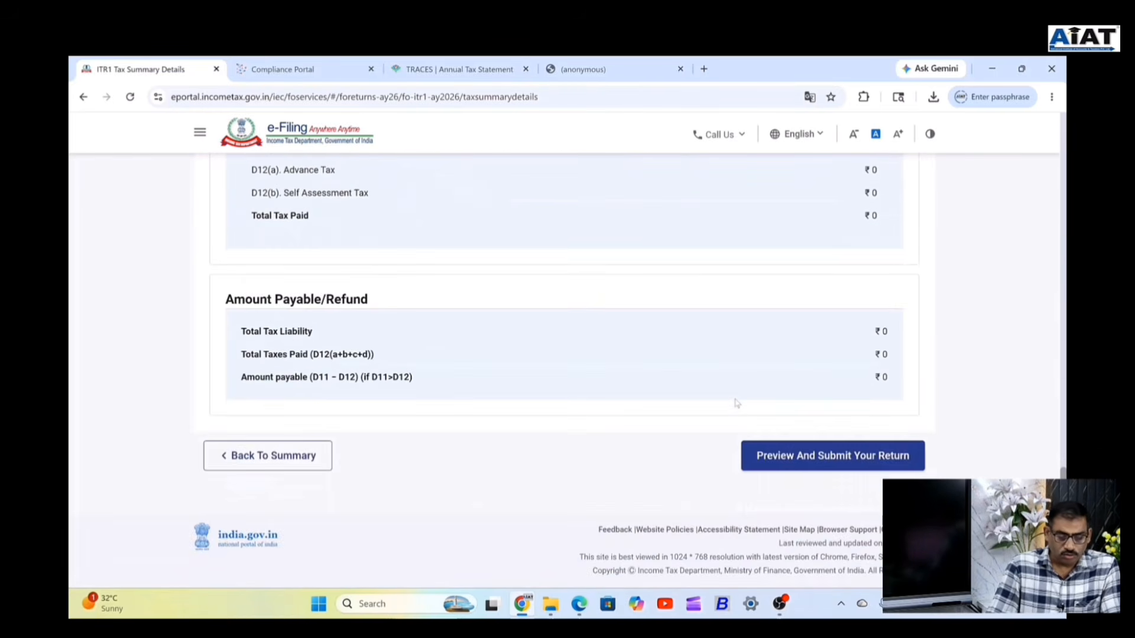
click(827, 464)
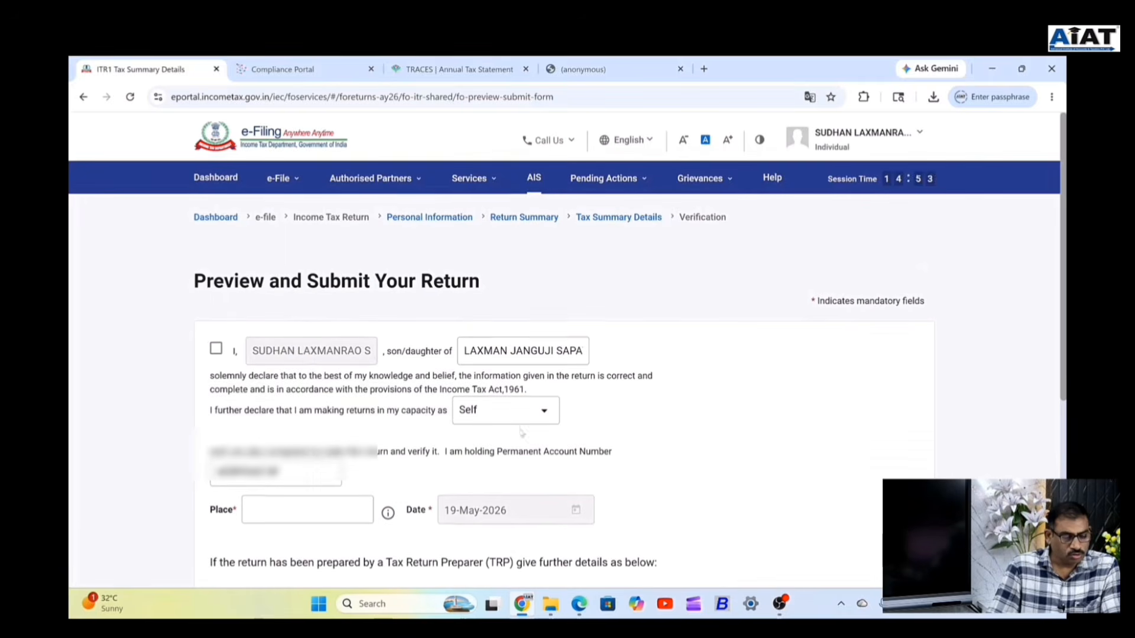
Accept the declaration, enter Nagpur as the place, and run internal validation, which finds no errors.
click(216, 349)
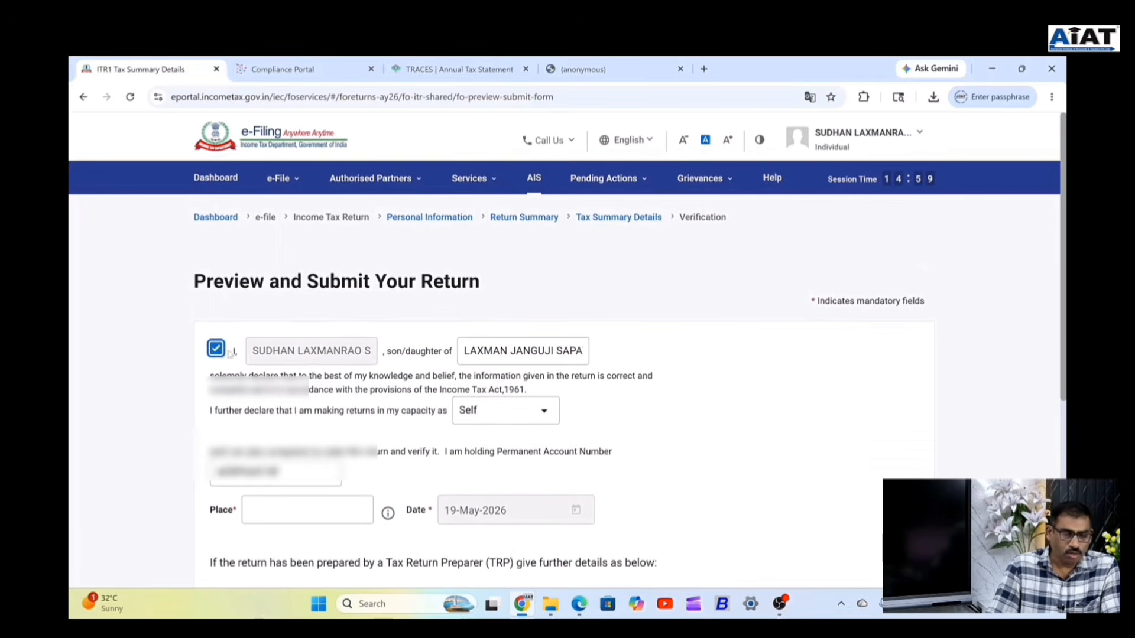
scroll(284, 348, down, 4)
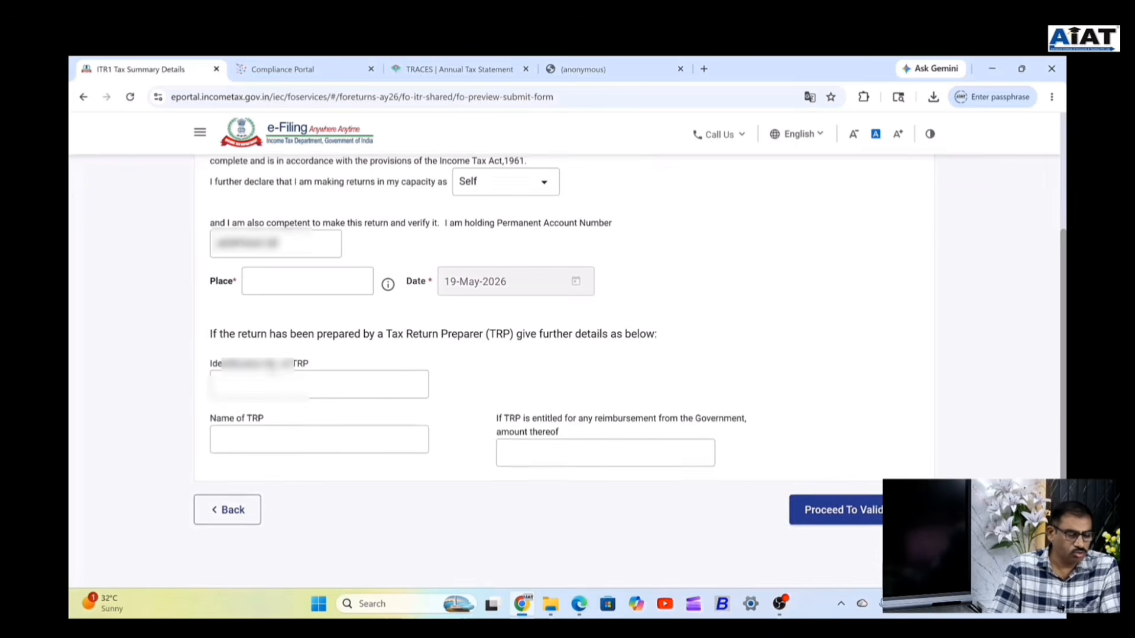
click(275, 284)
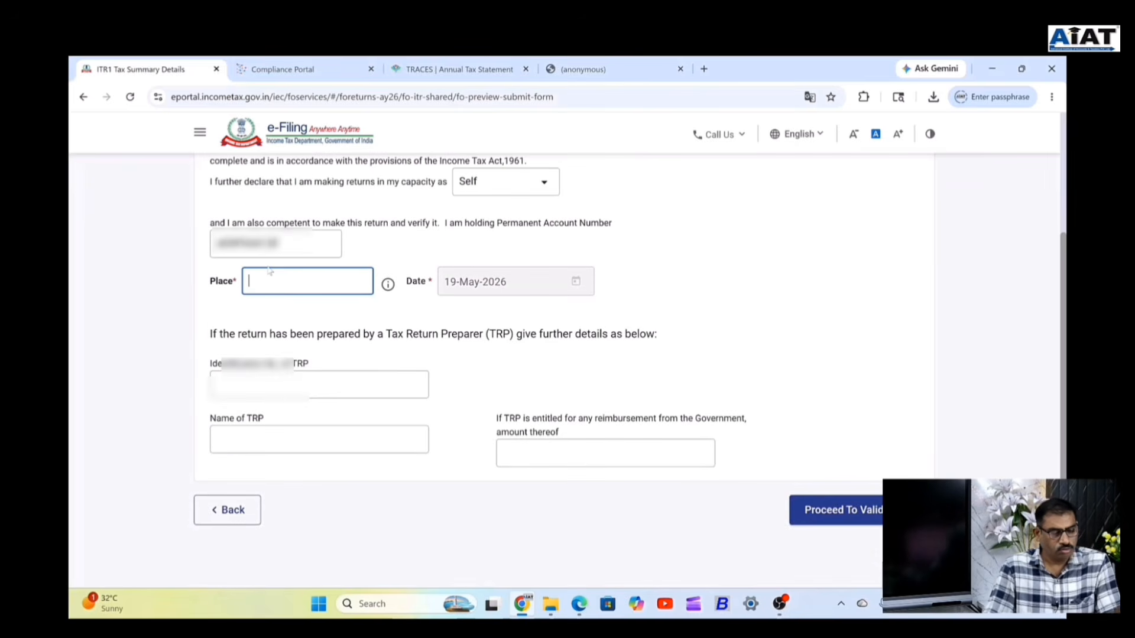
text(nagpur)
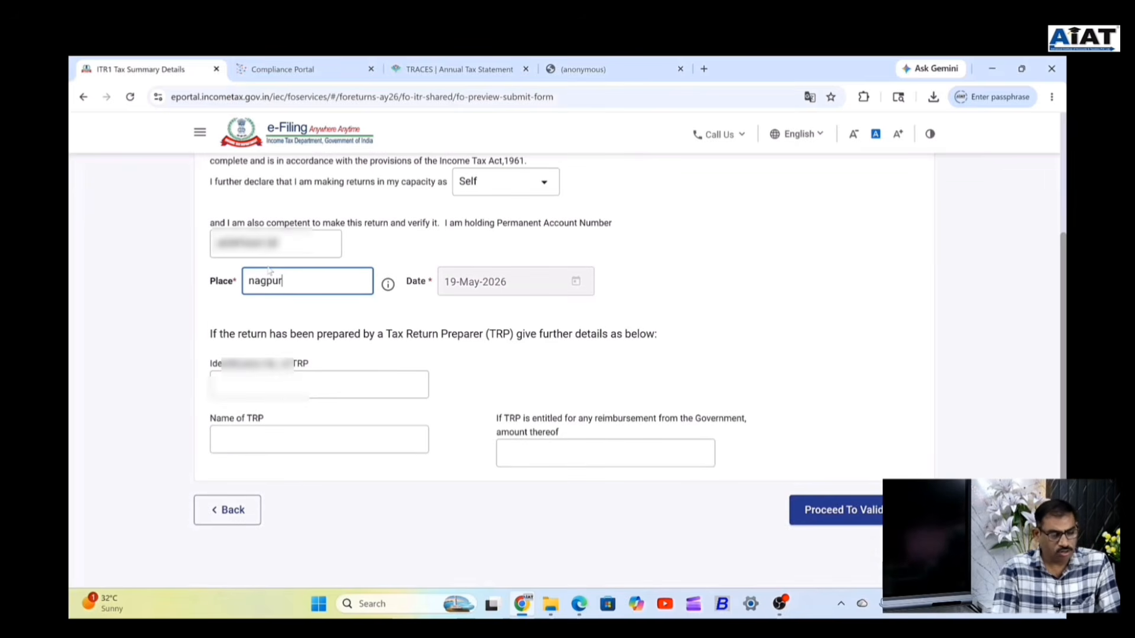
drag(255, 281, 204, 281)
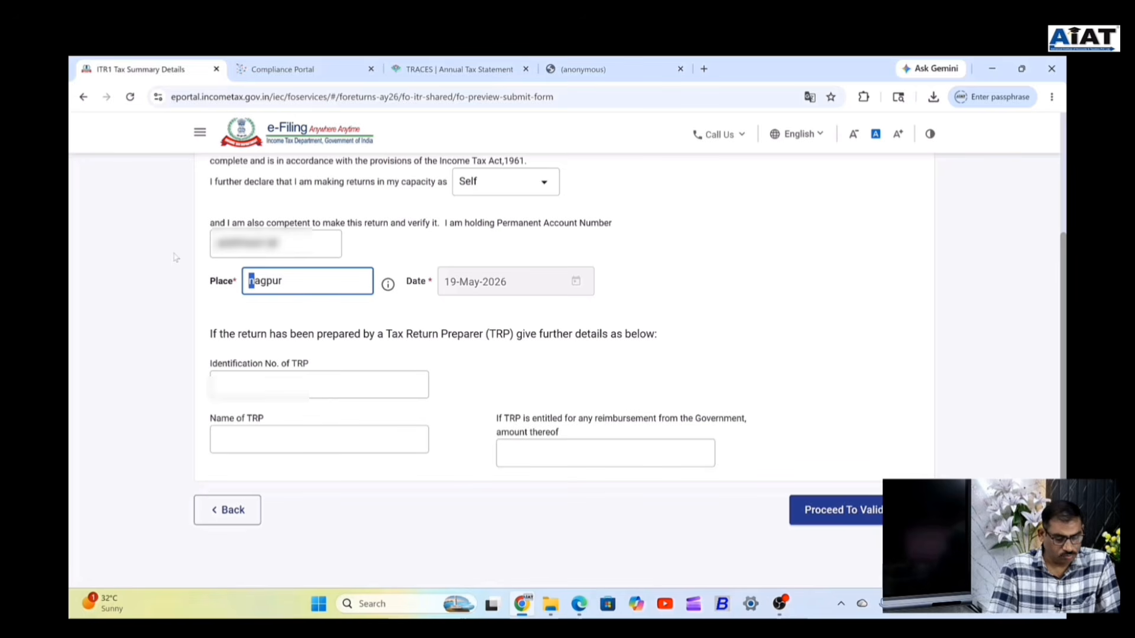
text(N)
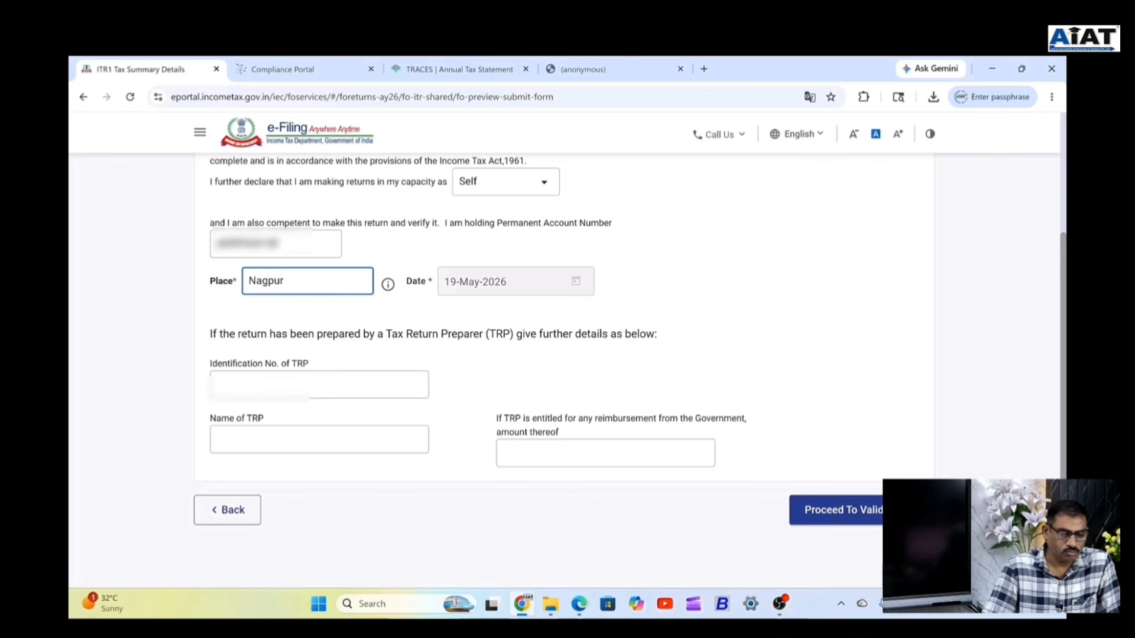
click(857, 515)
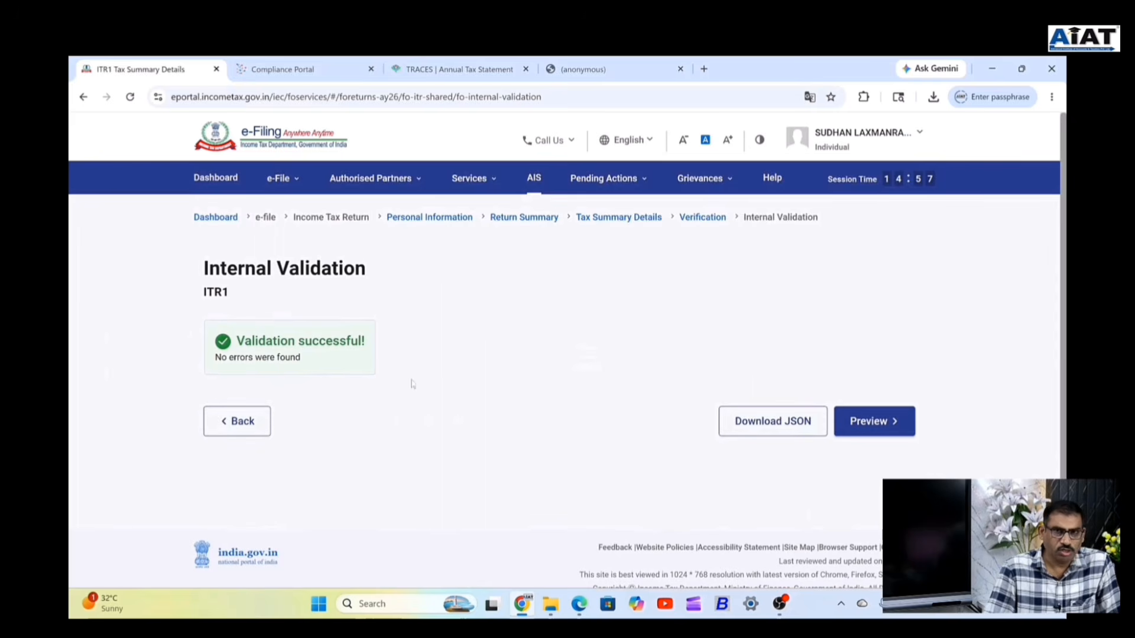
Preview the ITR1 PDF, pass upload level validation, and reach the Complete your Verification page.
click(880, 430)
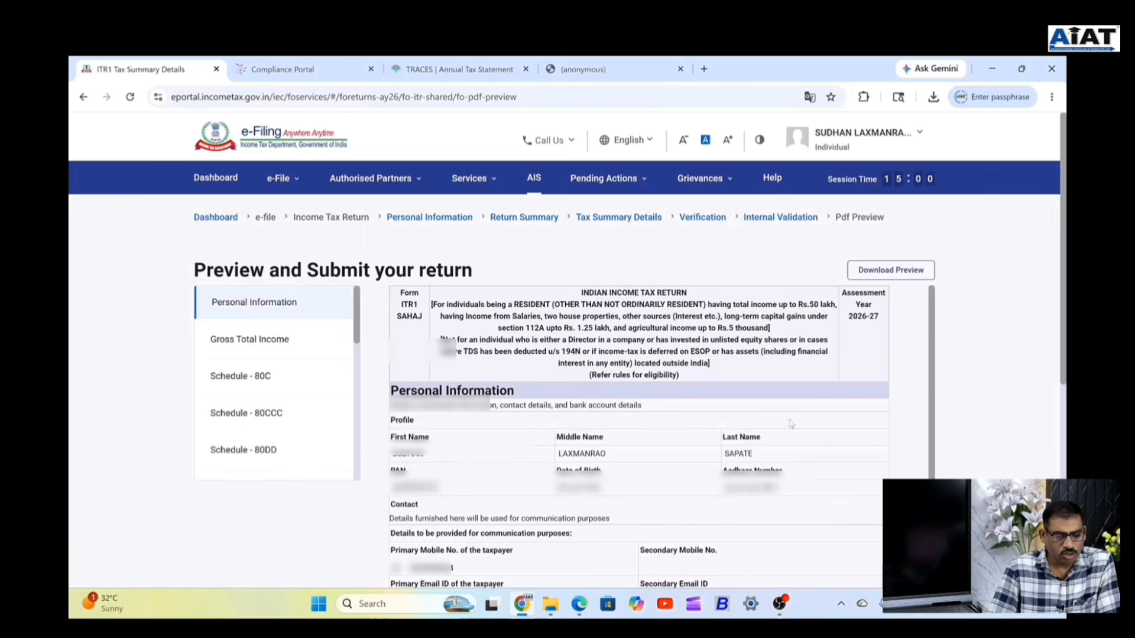
scroll(608, 384, down, 7)
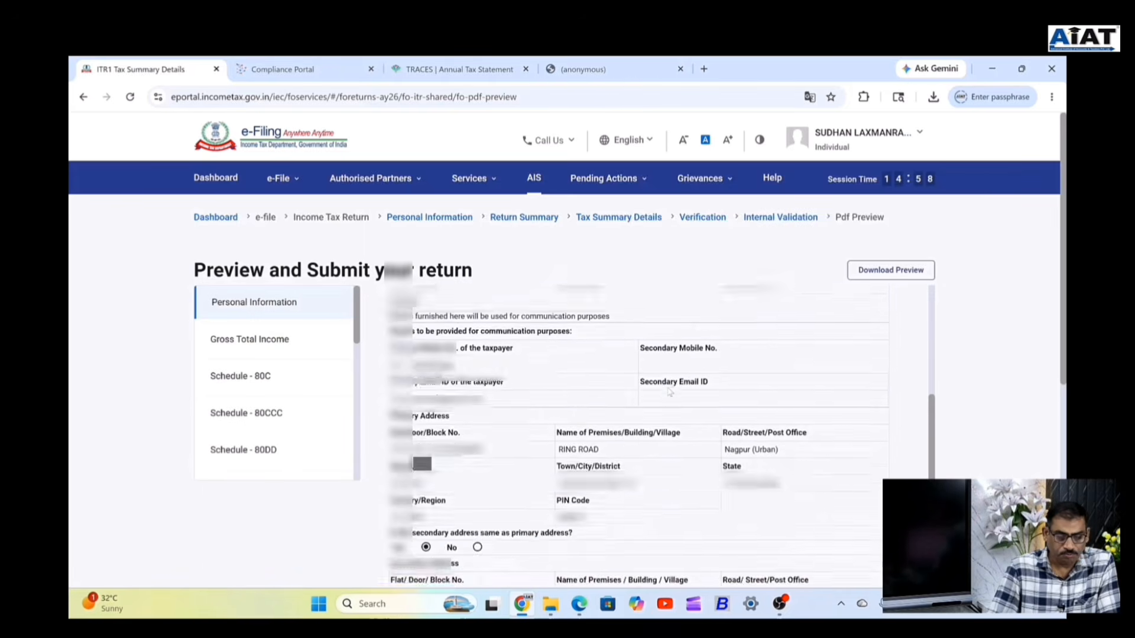
scroll(668, 391, down, 10)
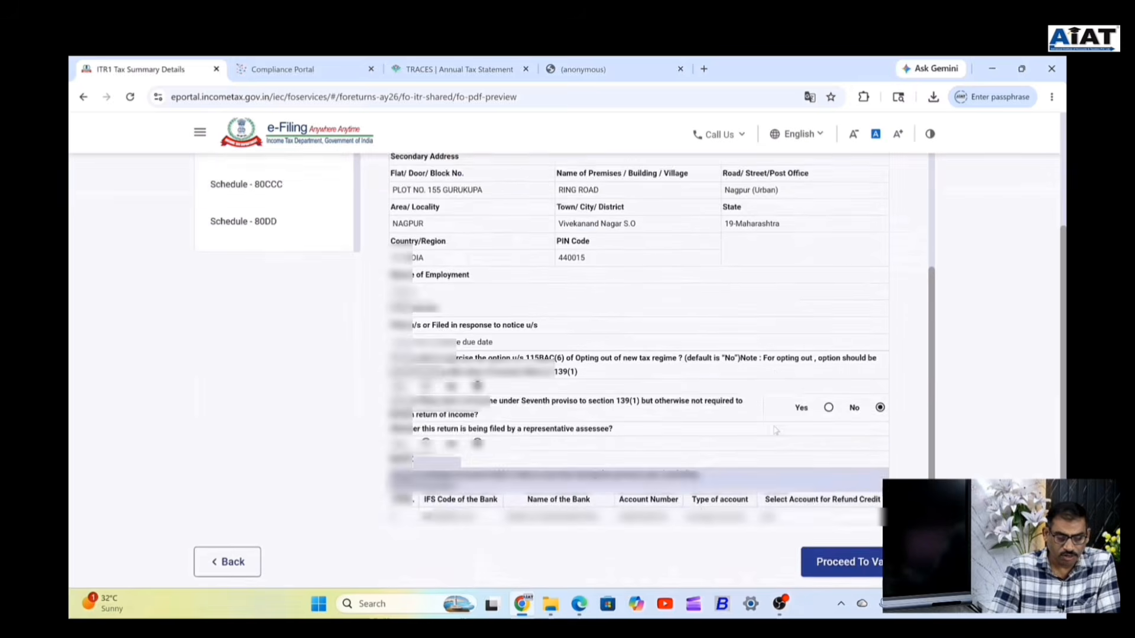
click(860, 441)
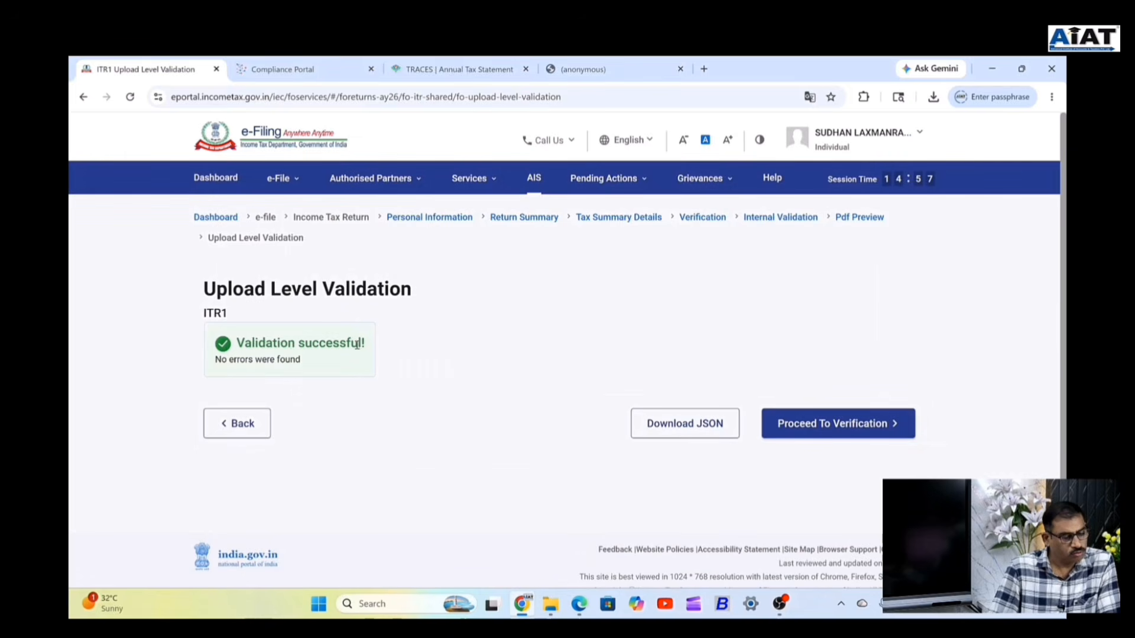
click(835, 430)
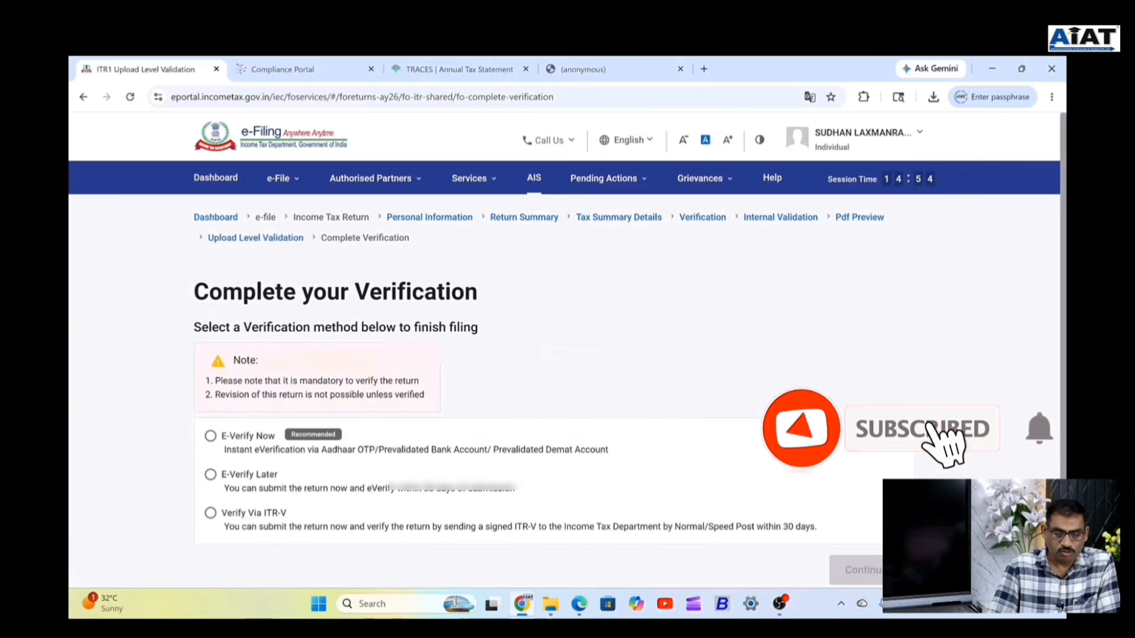
Choose E-Verify Now and continue.
click(210, 436)
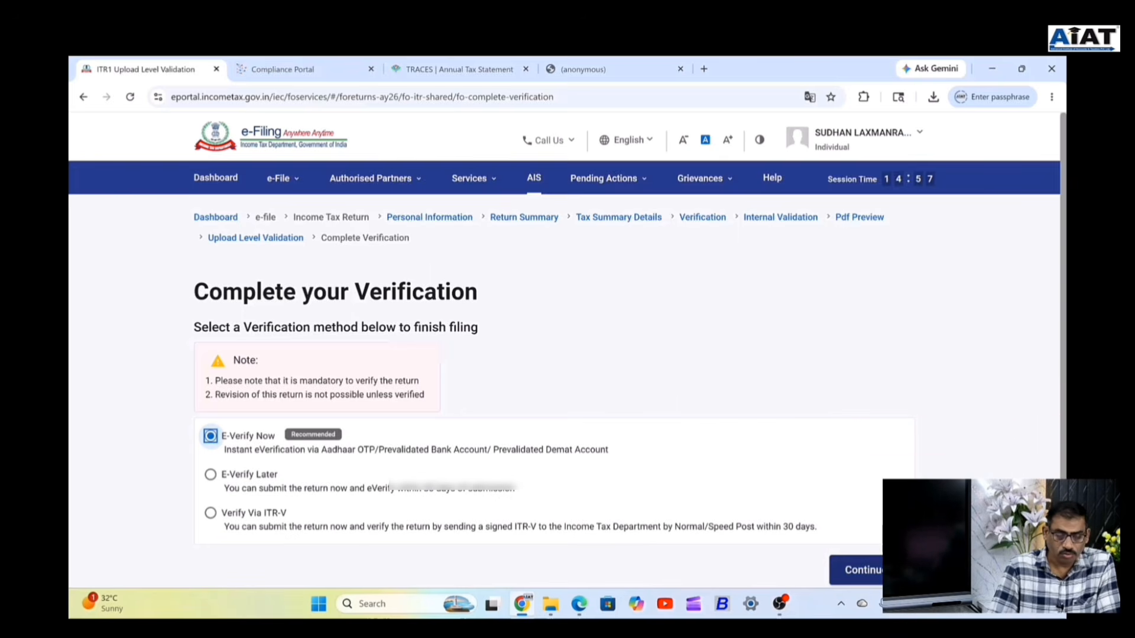
key(Tab)
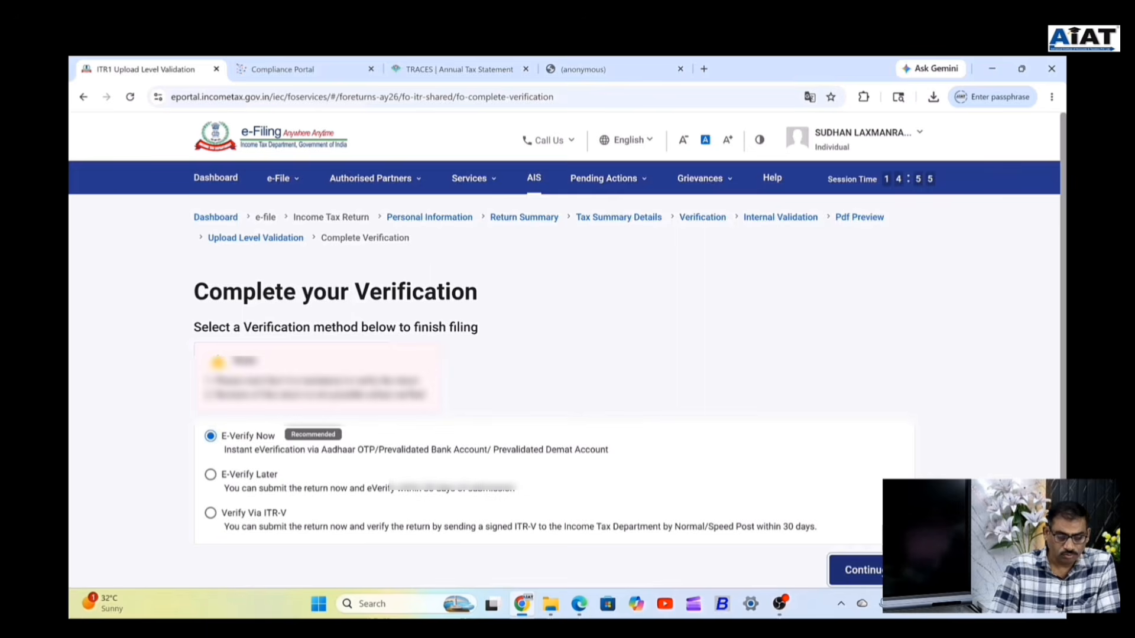
key(Return)
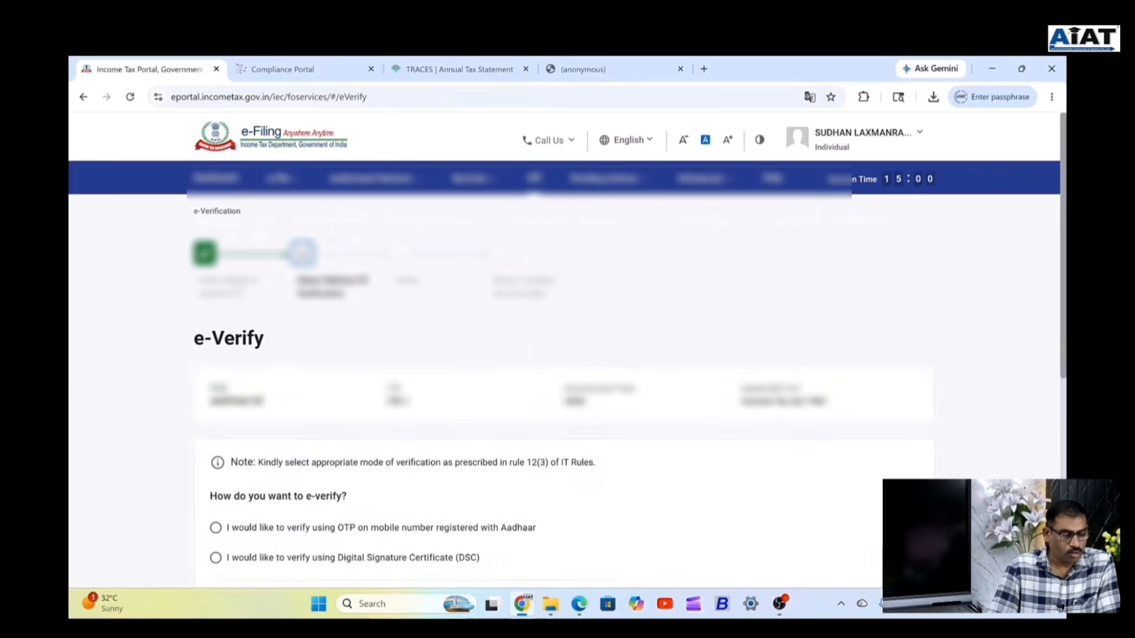
Select OTP on the Aadhaar-registered mobile as the e-verify method and continue.
scroll(335, 443, down, 4)
scroll(335, 443, down, 2)
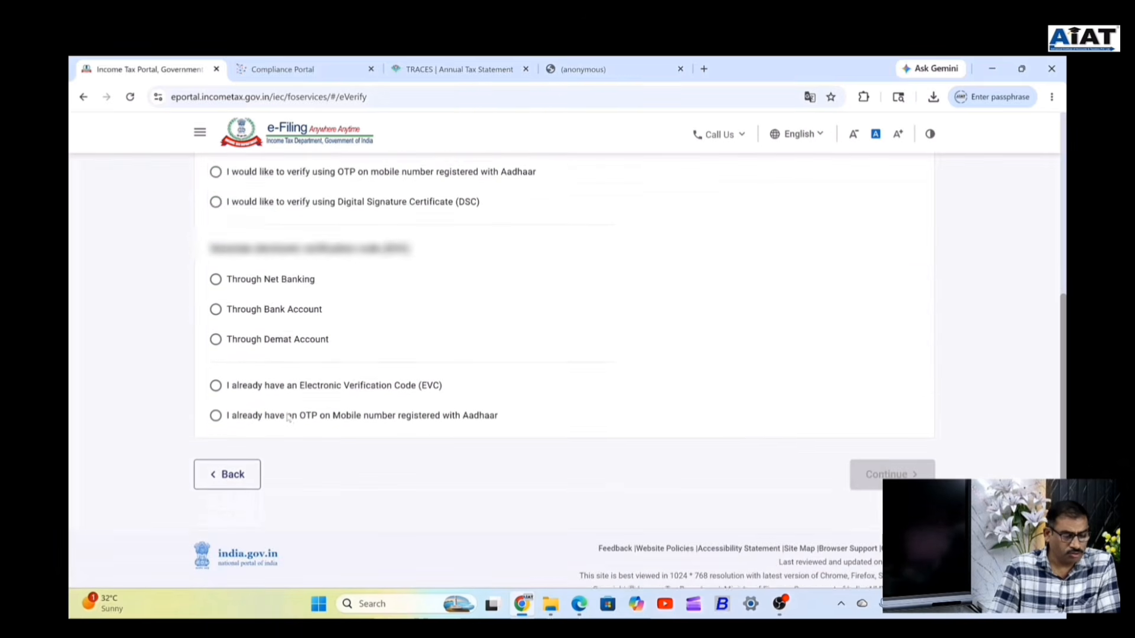
scroll(293, 419, up, 1)
scroll(293, 420, up, 3)
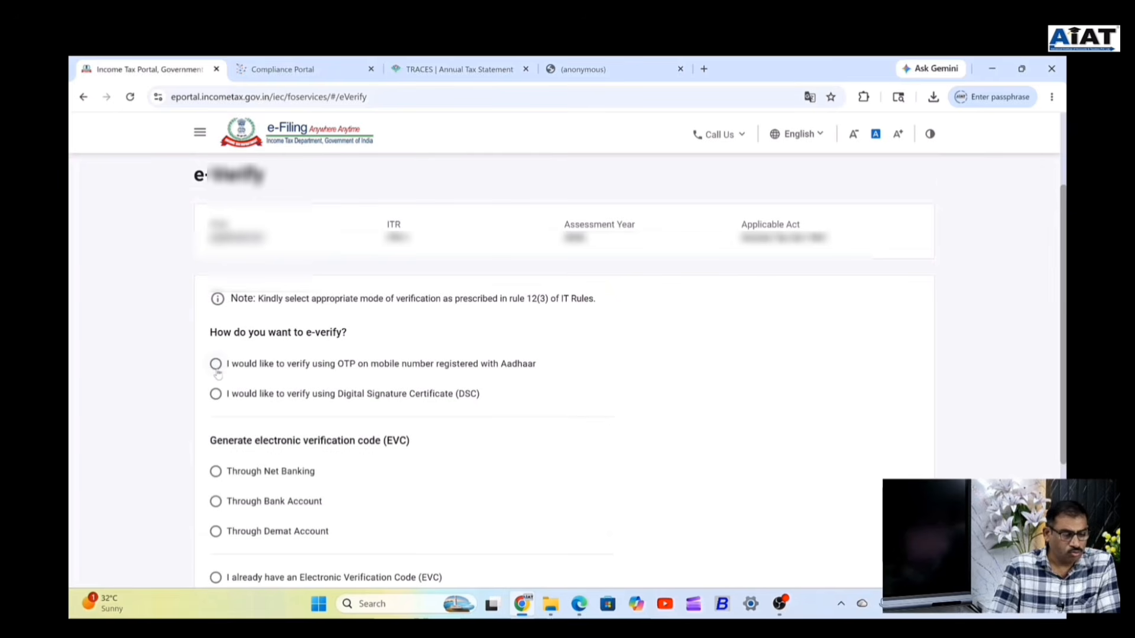
click(217, 366)
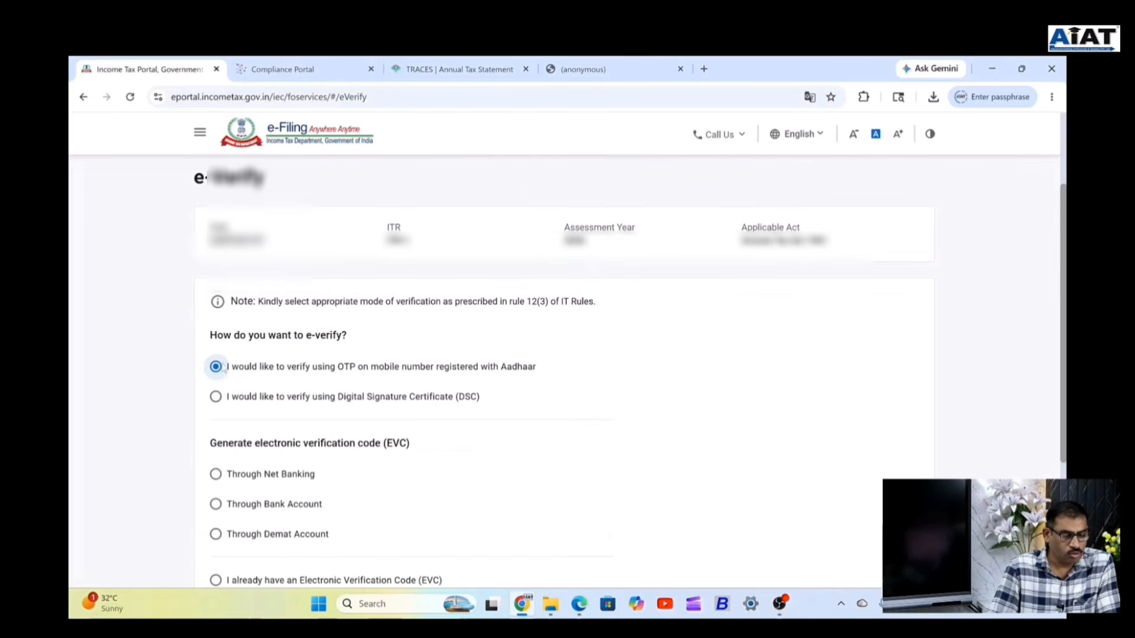
scroll(713, 452, down, 3)
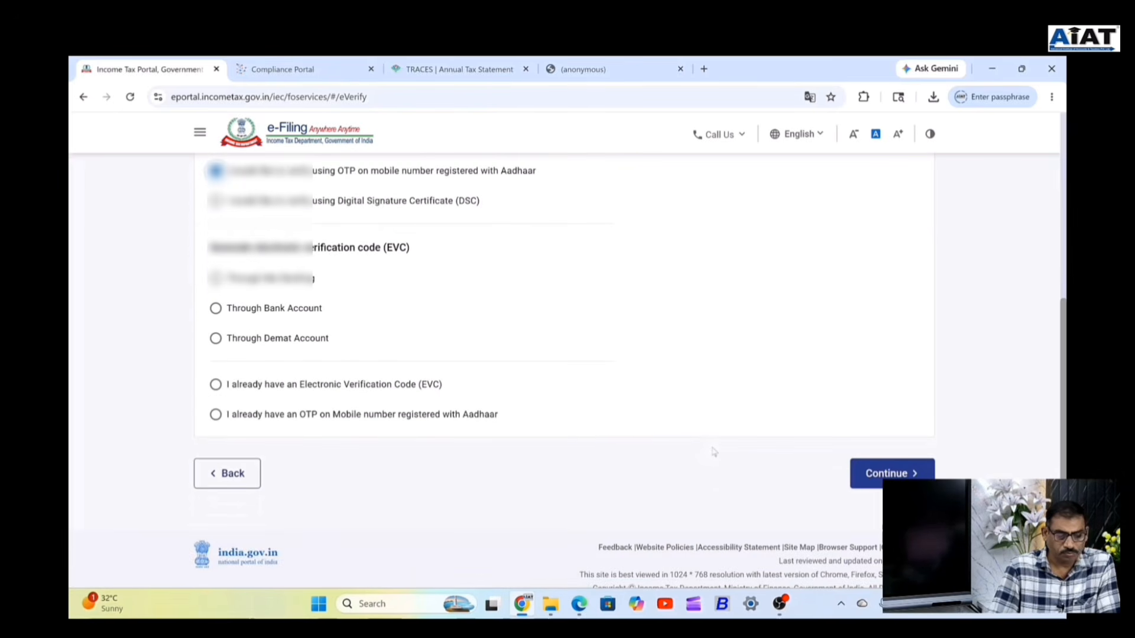
click(884, 474)
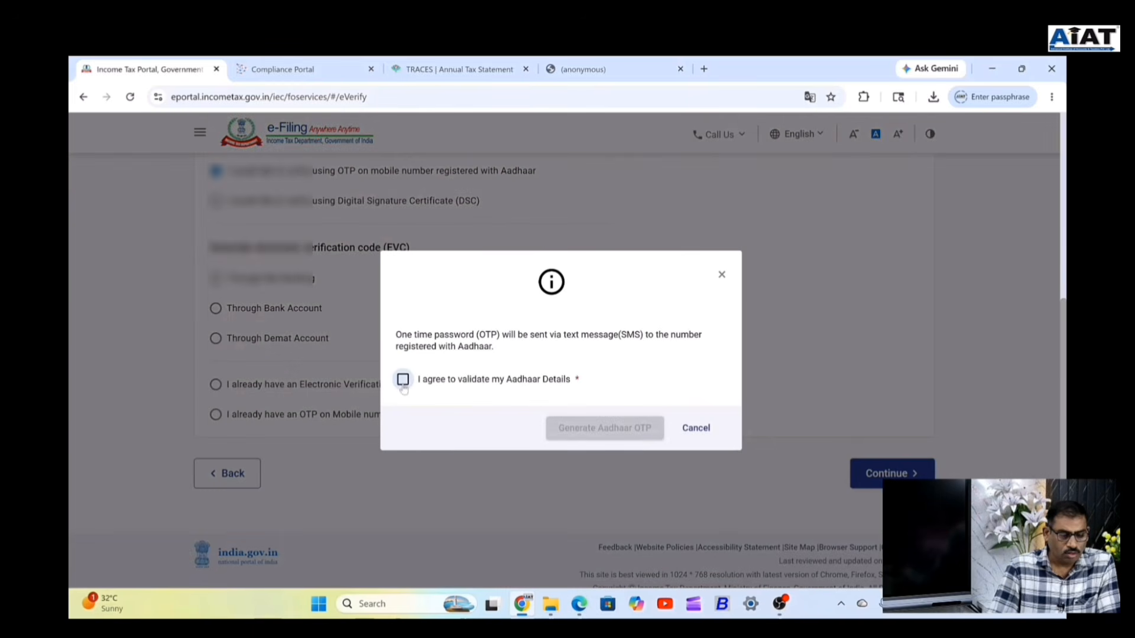
Agree to Aadhaar validation, generate the Aadhaar OTP, and close the OTP dialog unfilled.
click(402, 380)
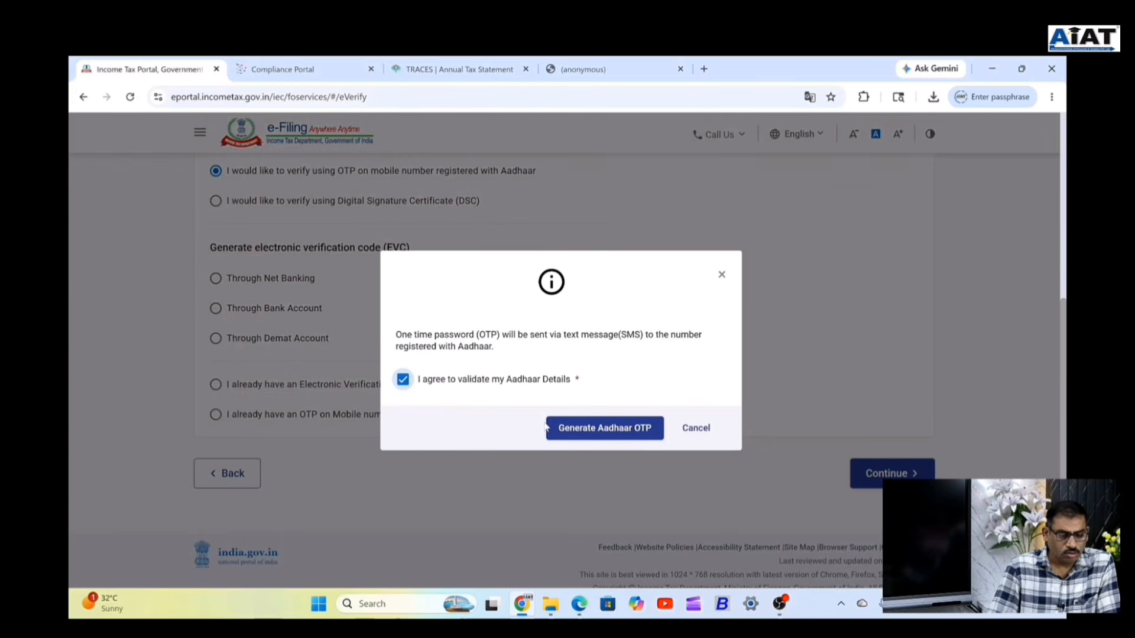
click(598, 430)
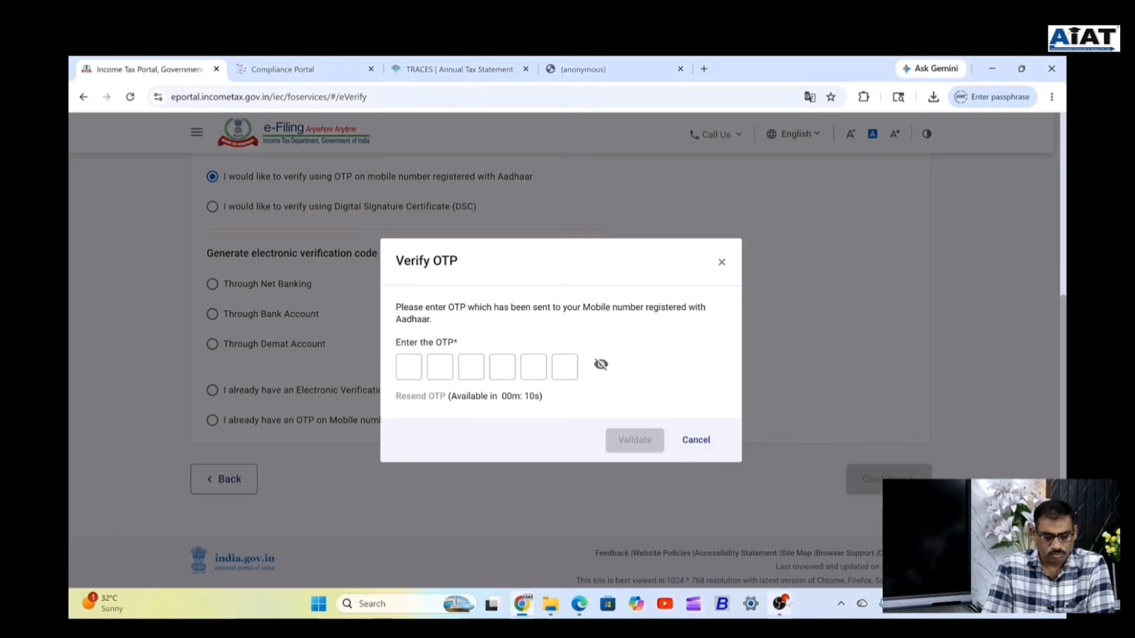
click(721, 261)
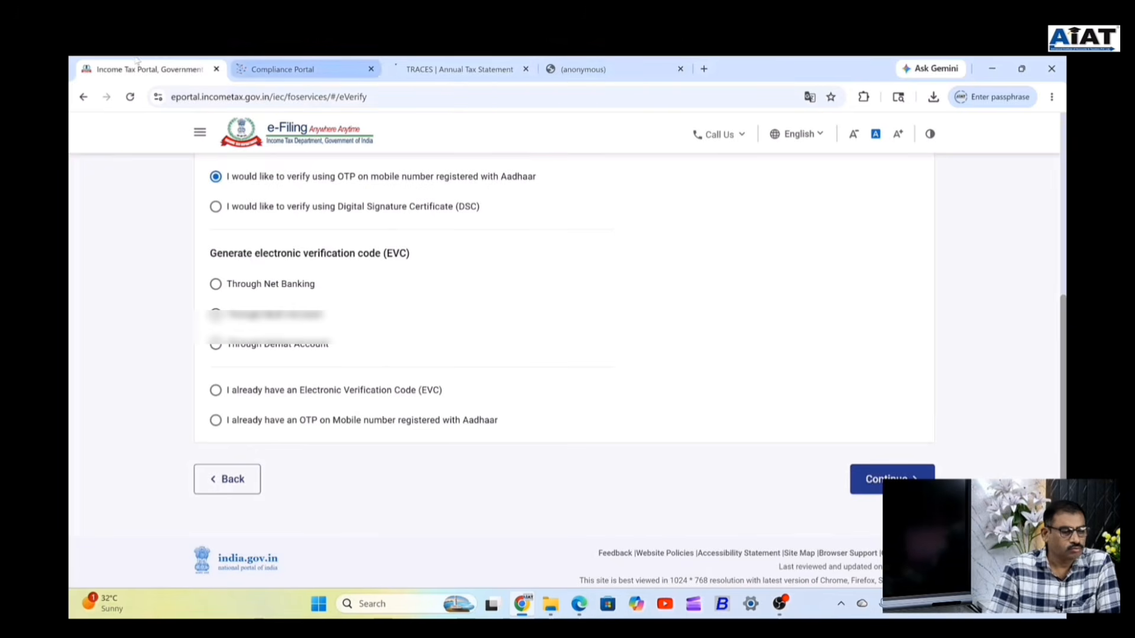
View and dismiss the Authorised Partners menu, then switch to the AIAT_New_Tax_Regime_FY2025-26 PDF tab.
scroll(201, 141, up, 6)
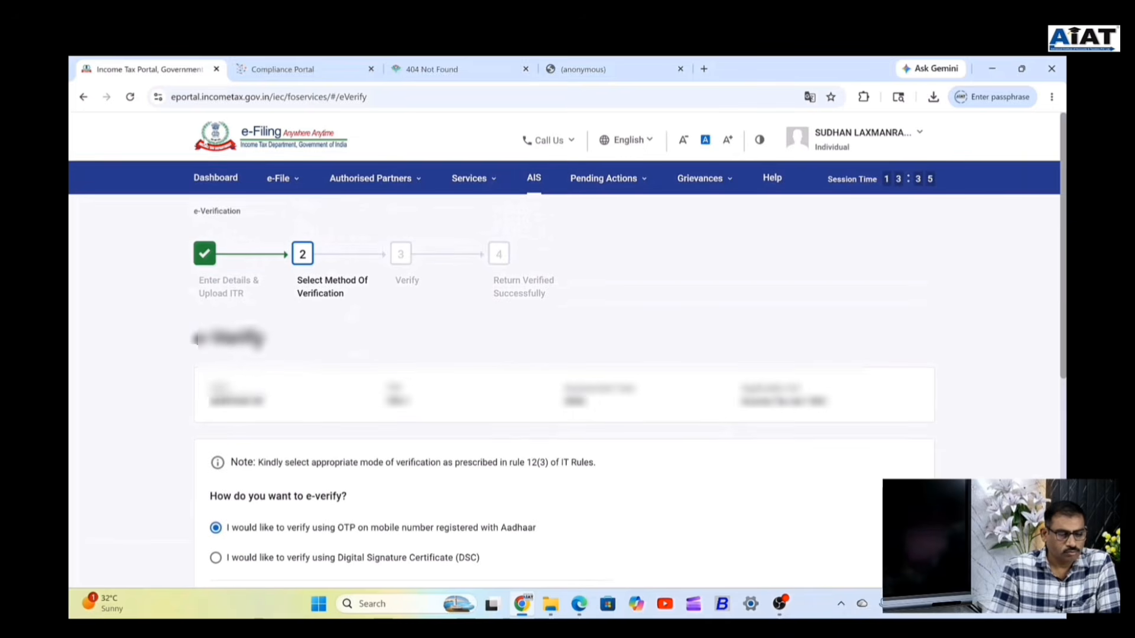
click(373, 178)
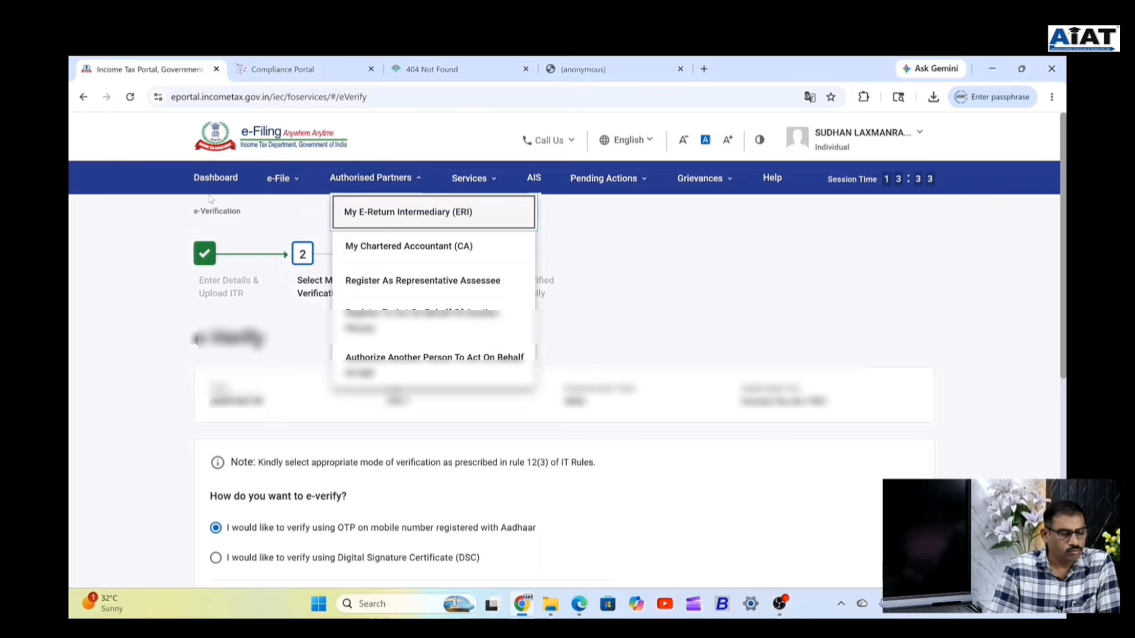
scroll(210, 199, down, 1)
scroll(210, 199, down, 1)
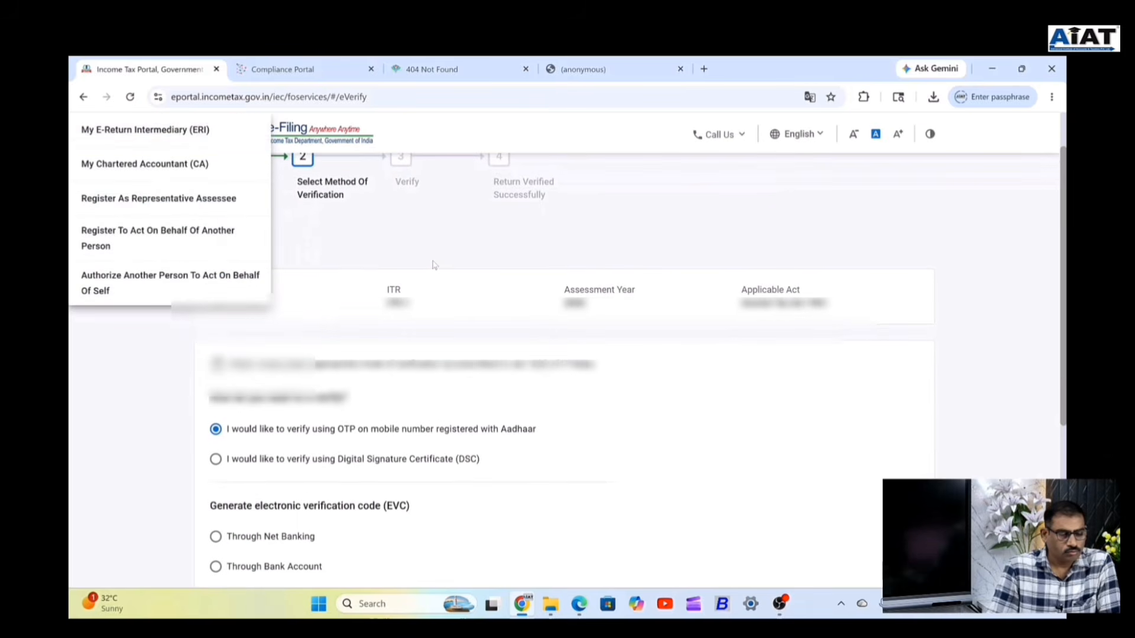
click(625, 235)
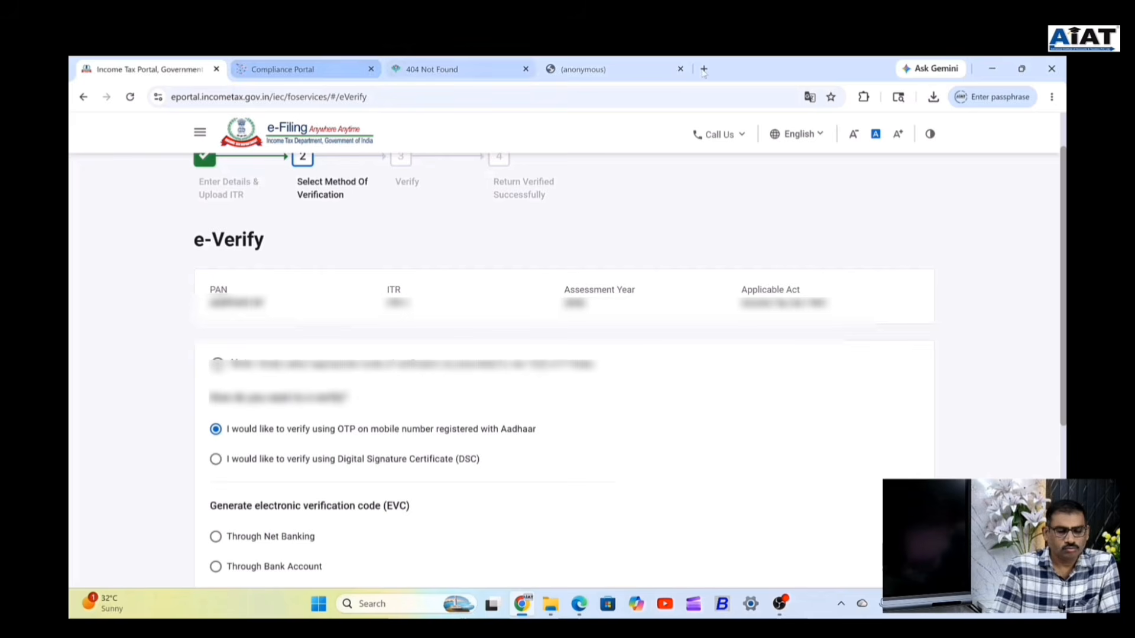
click(283, 69)
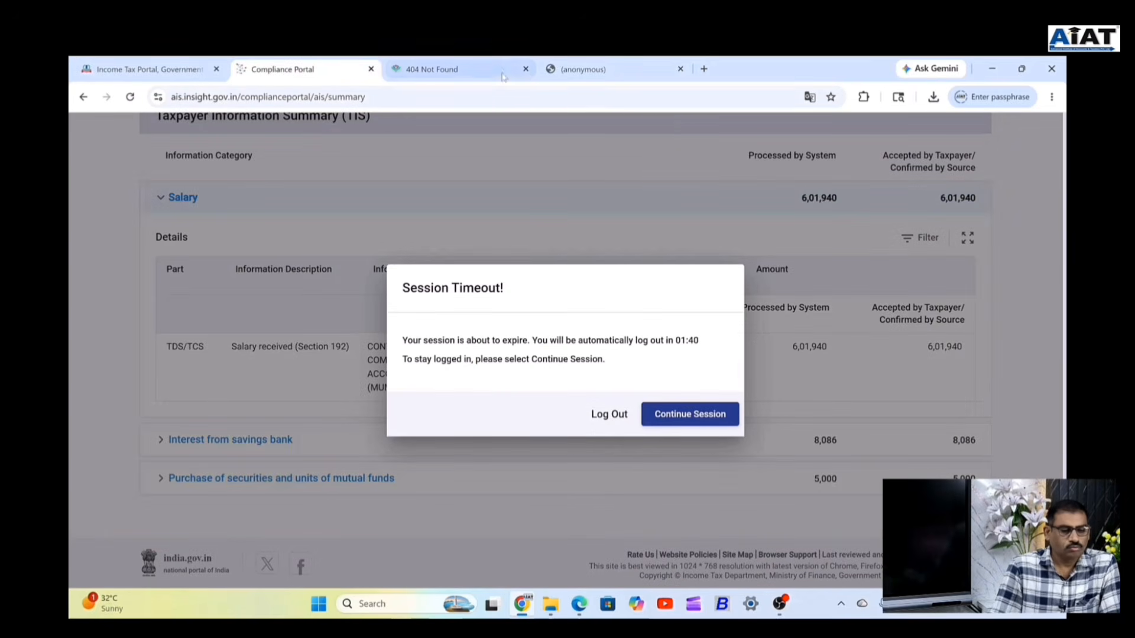
click(581, 70)
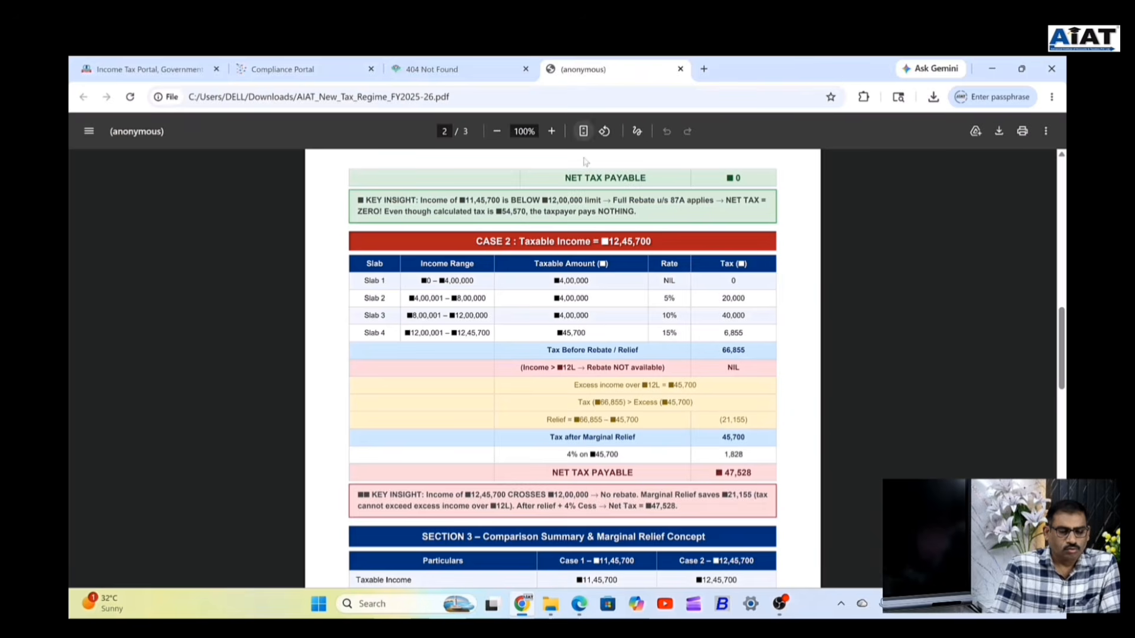